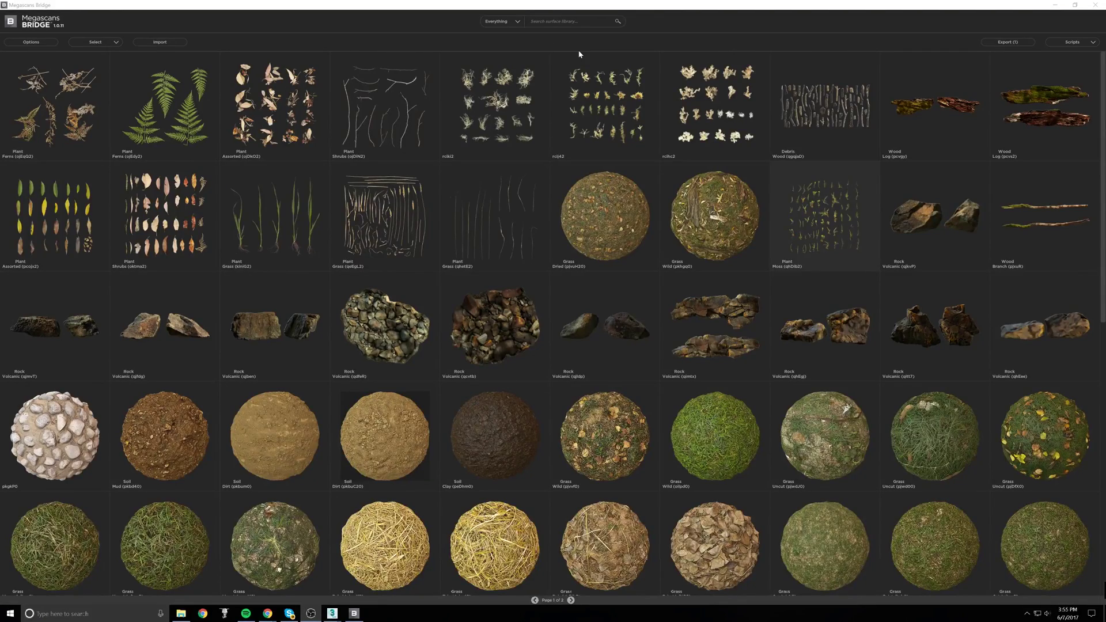
Step: Send the selected moss atlas to Max with the Redshift 2 (Atlas) script, using images from the source folder, and close the texture folder
left_click(1073, 42)
mouse_move(1072, 67)
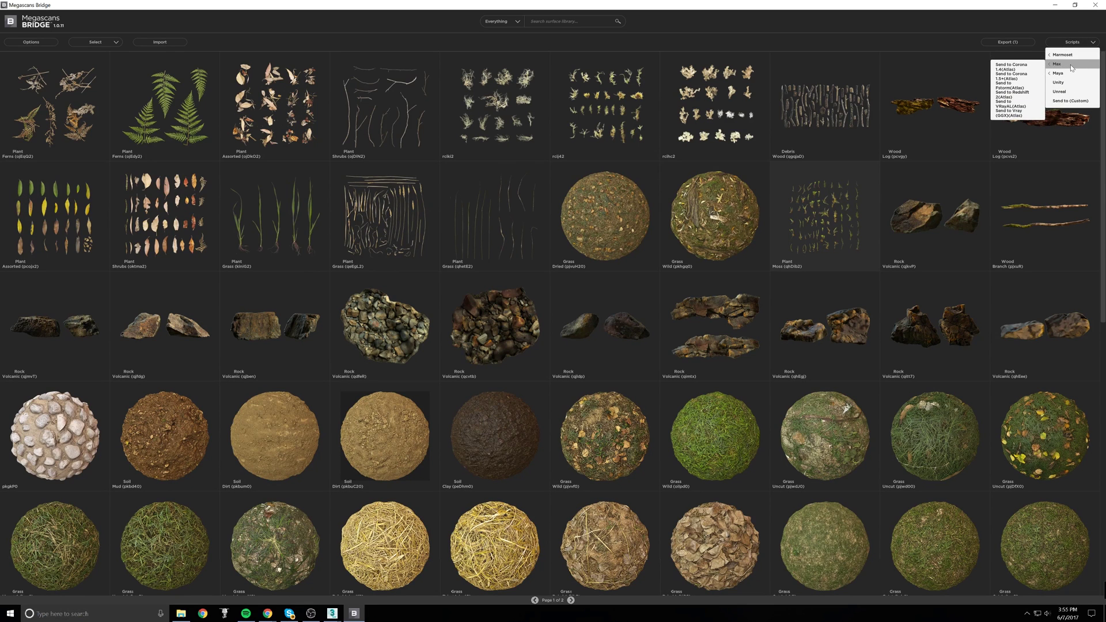
left_click(1015, 96)
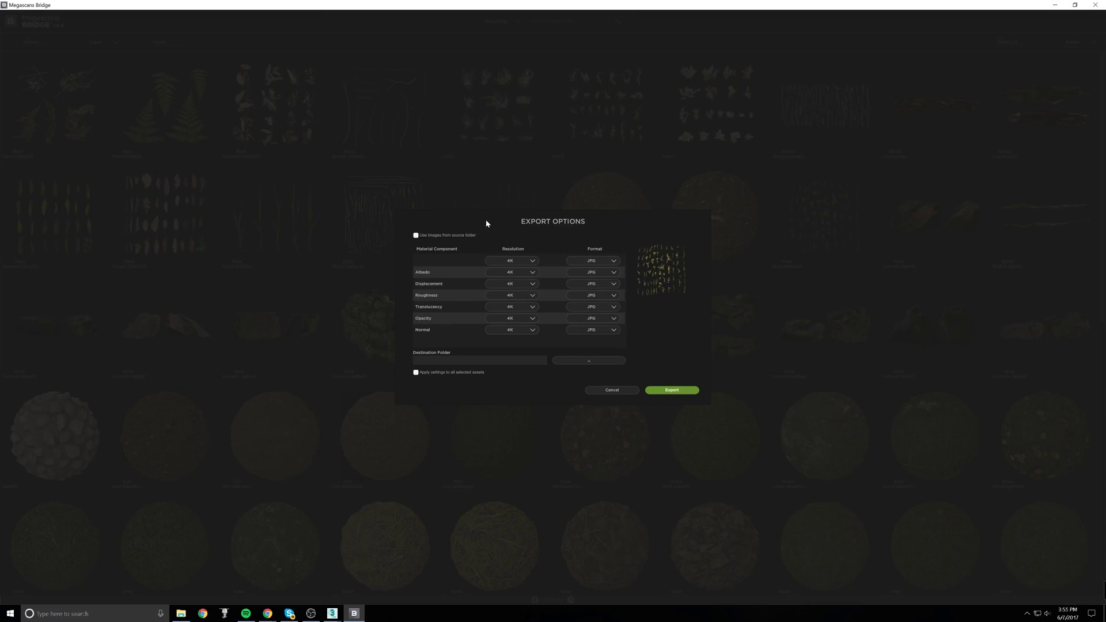
left_click(447, 236)
left_click(673, 390)
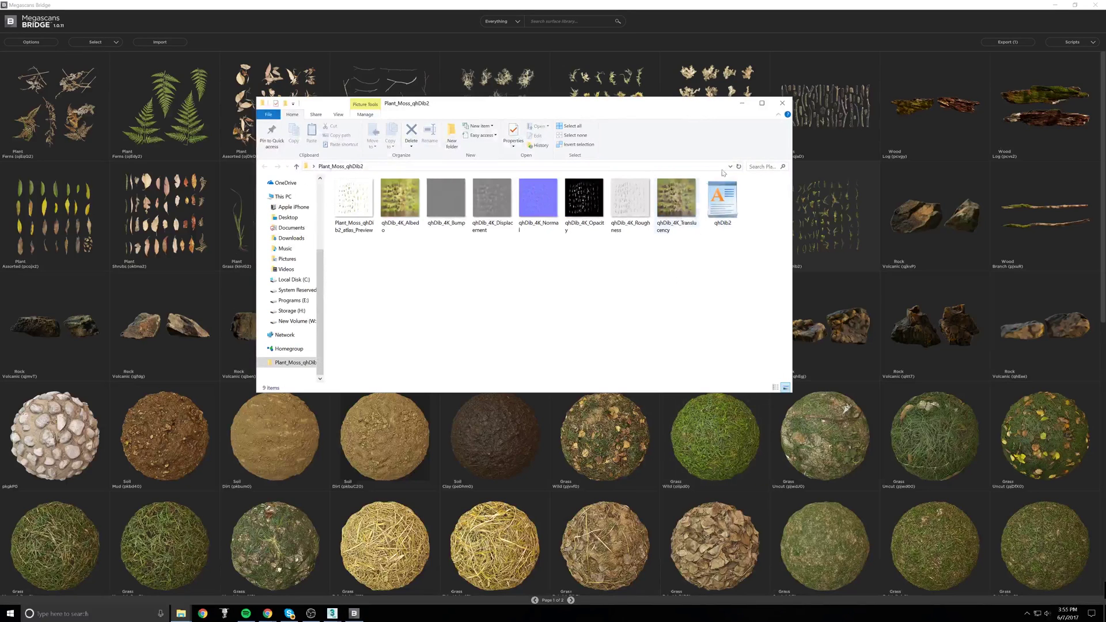
left_click(783, 104)
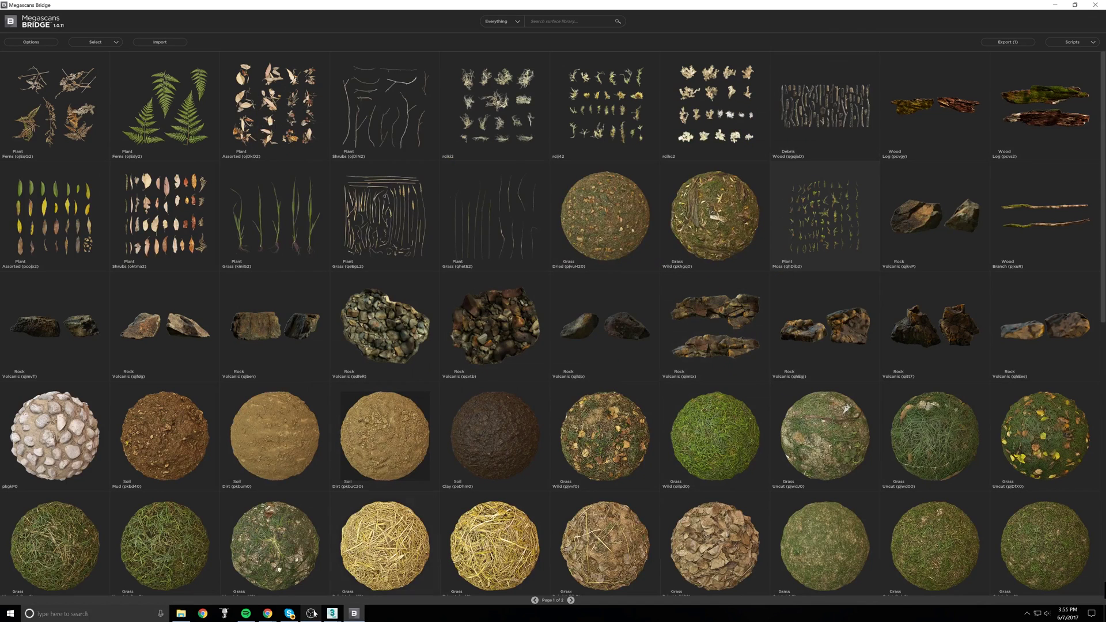
Step: Switch to 3ds Max and select the imported Plant_Moss material in the Material Editor
mouse_move(333, 613)
left_click(348, 597)
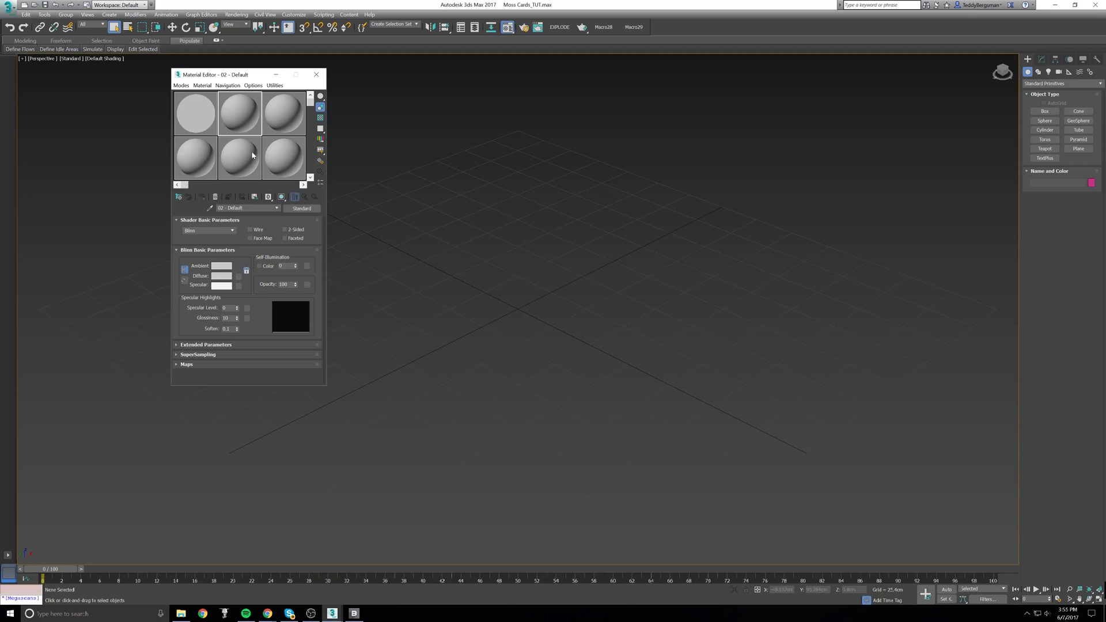
left_click(199, 120)
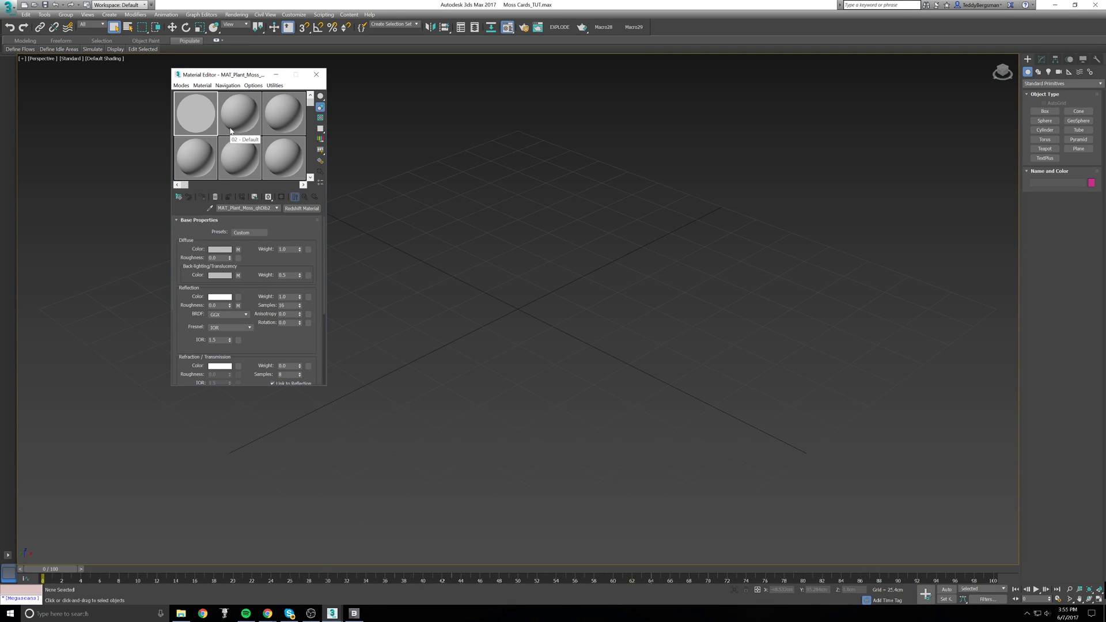
Step: Create a plane in the front view with a length and width of 30 cm
key("f")
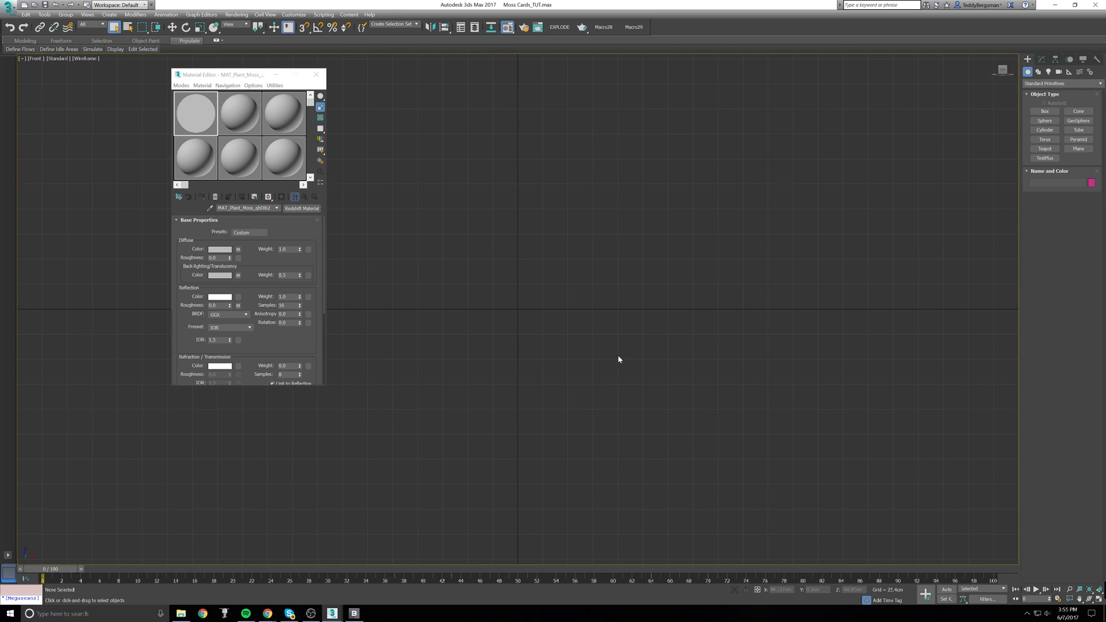
left_click(1079, 149)
left_click_drag(422, 219, 642, 443)
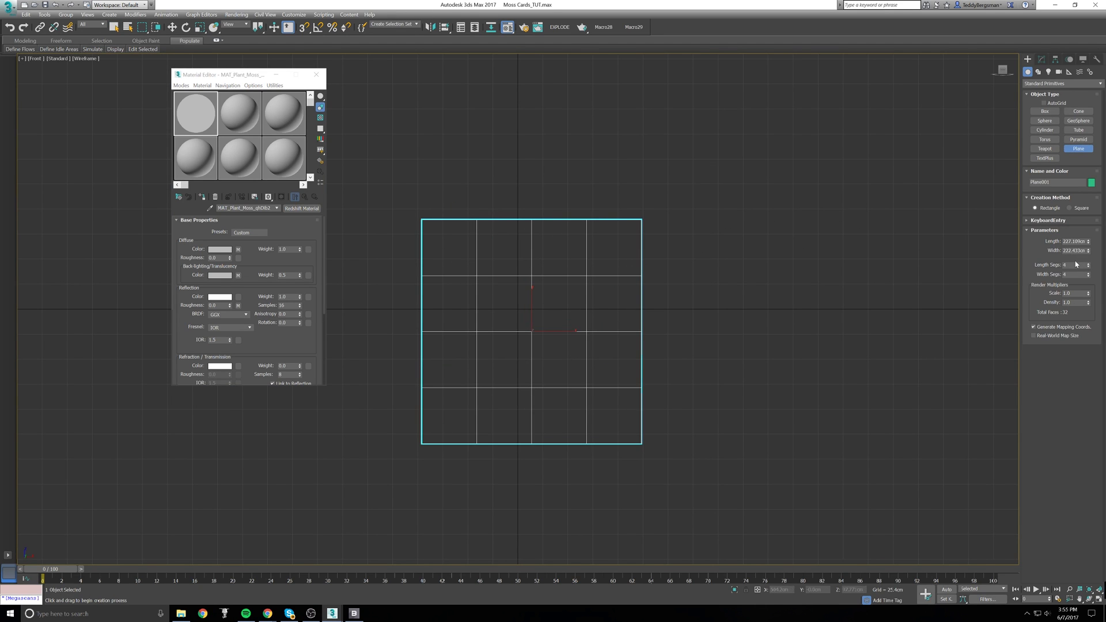
left_click_drag(1086, 241, 1023, 249)
key("BackSpace")
type("30")
key("Tab")
type("30")
key("Return")
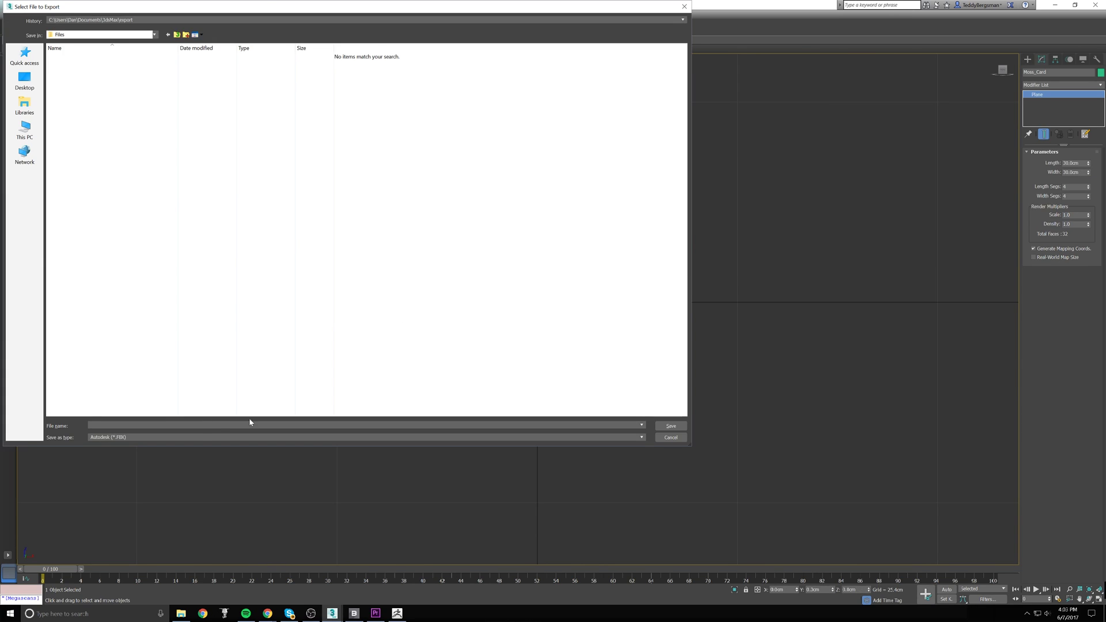
Step: Export the Moss_Card plane in OBJ format with the current OBJ export options
left_click(249, 437)
left_click(200, 513)
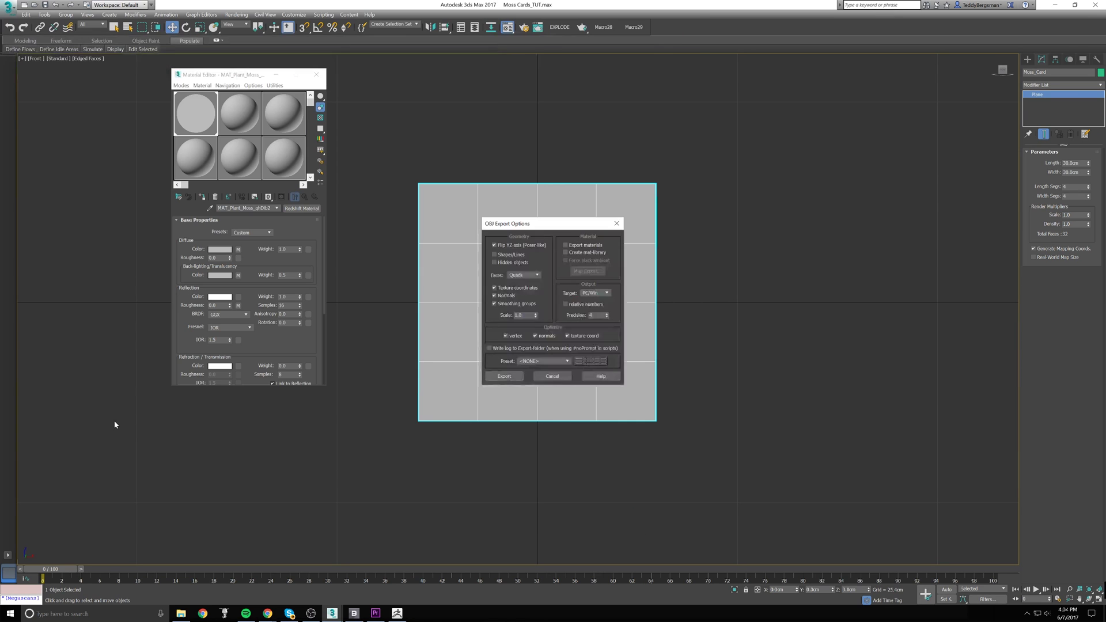
left_click(503, 379)
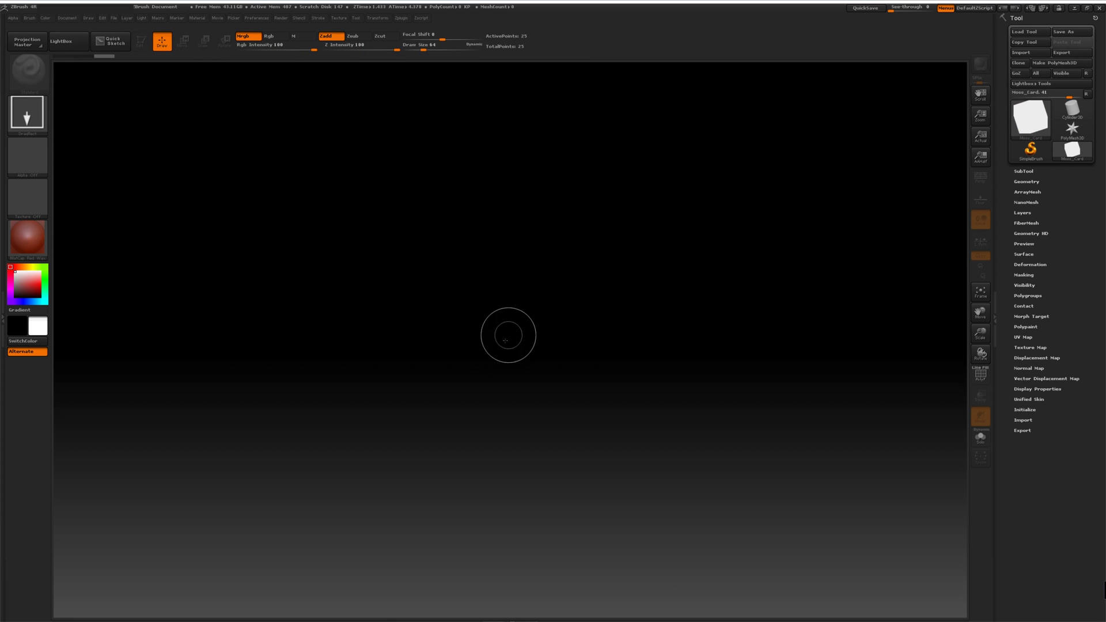
Step: Place the moss card mesh on the ZBrush canvas in edit mode and snap it to a straight front view
left_click_drag(506, 334, 259, 67)
key("t")
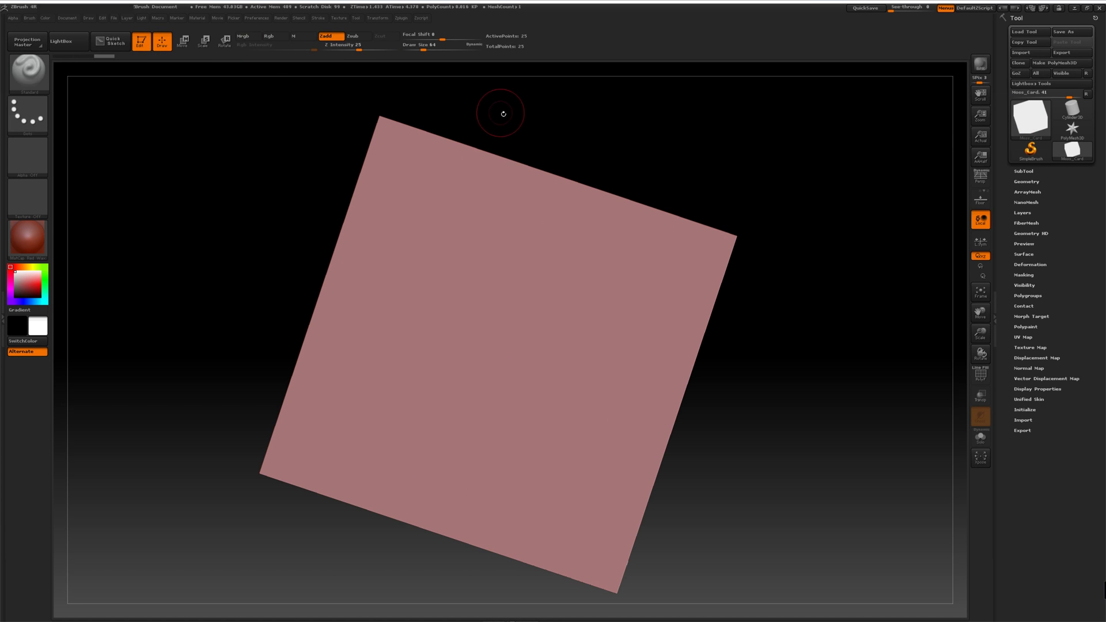
left_click_drag(761, 244, 772, 233, "shift")
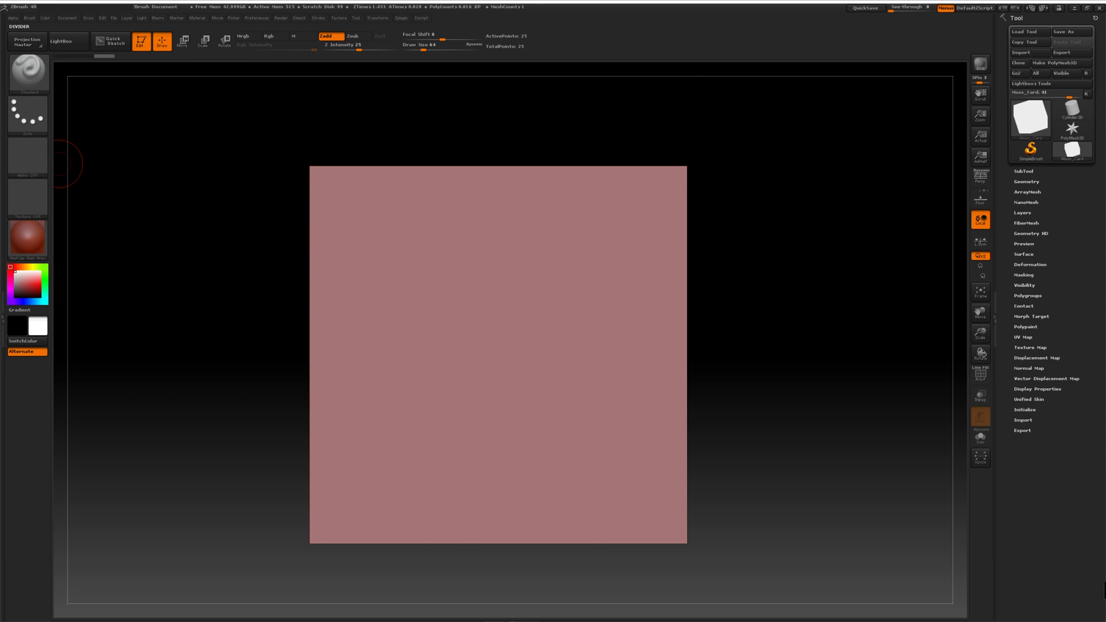
Step: Turn off subdivision smoothing and divide the moss card mesh eight times
left_click(1015, 181)
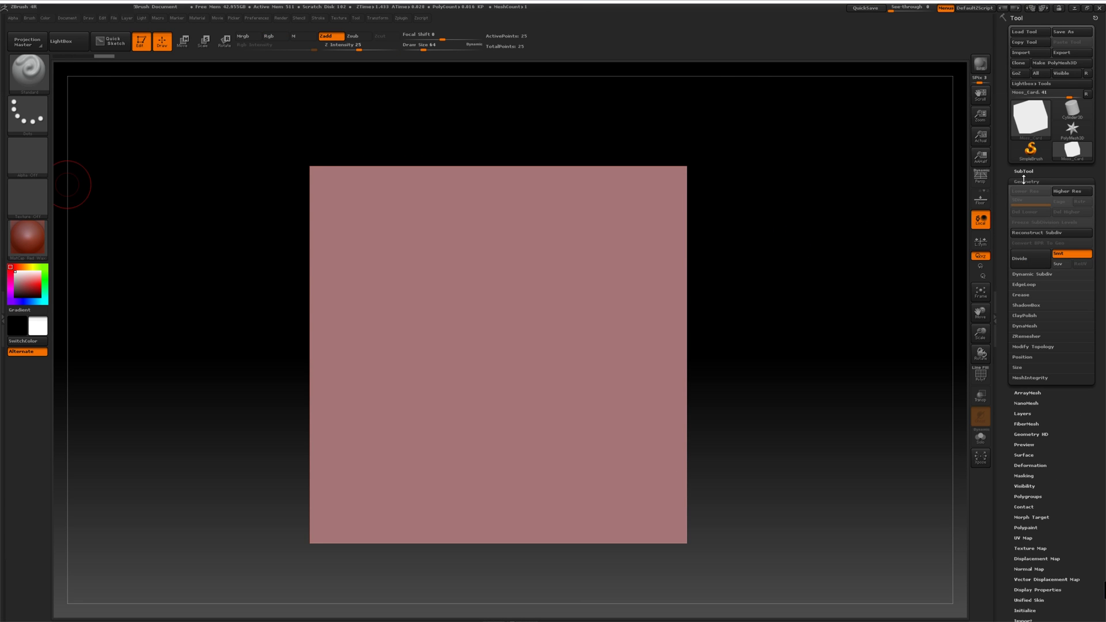
left_click(1074, 252)
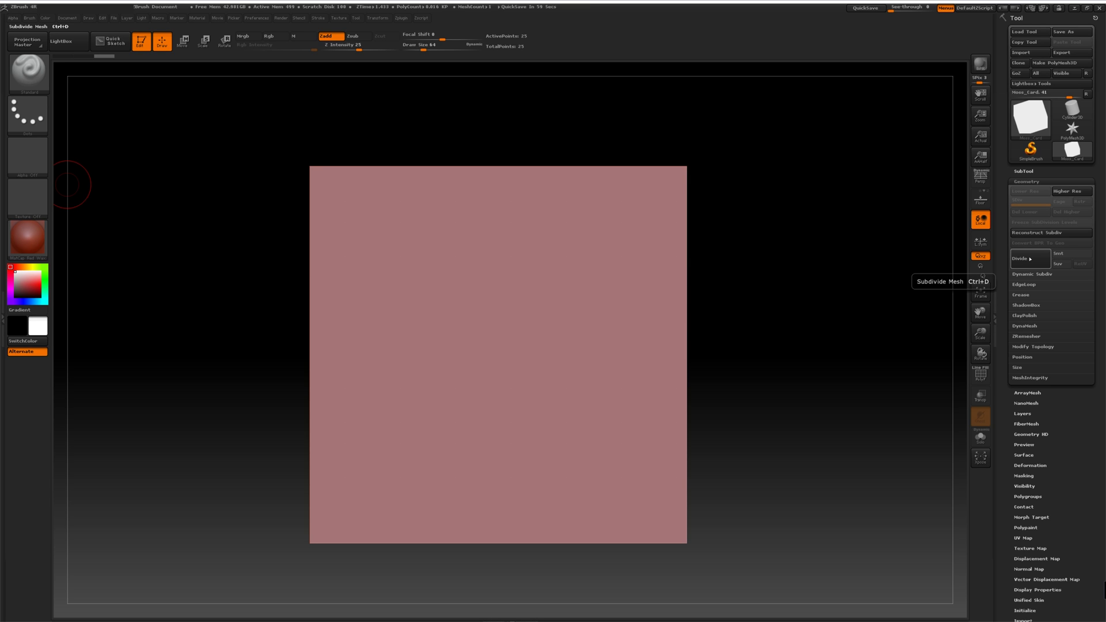
left_click(1030, 259)
left_click(1031, 259)
left_click(1031, 259)
left_click(1030, 259)
left_click(1031, 258)
left_click(1031, 259)
left_click(1031, 259)
left_click(1030, 258)
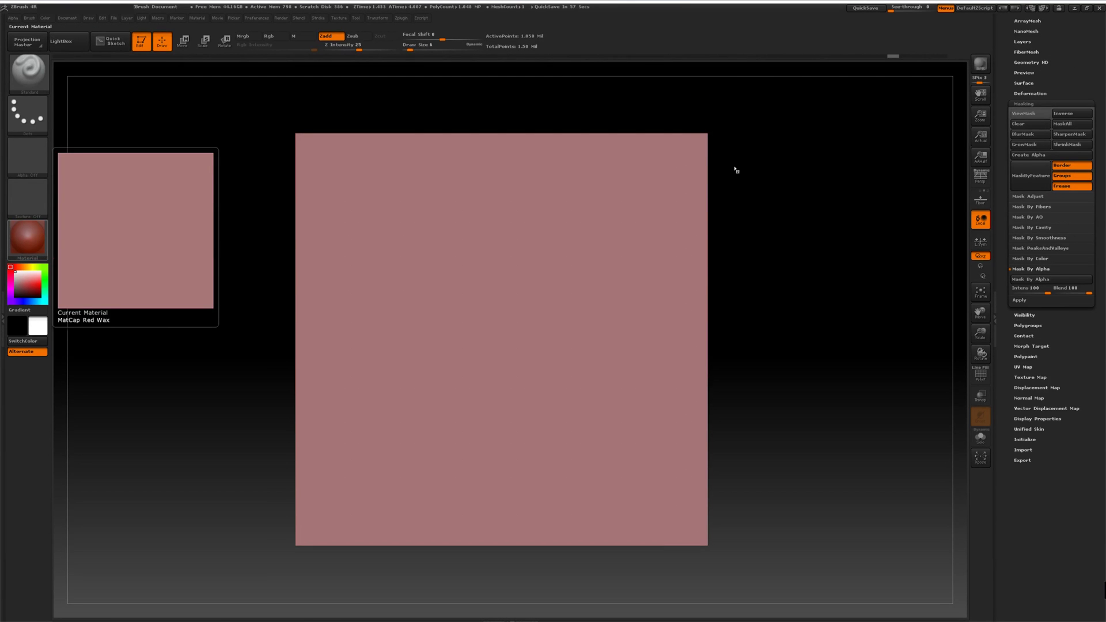
Step: Switch to Megascans Bridge, open the moss atlas's source folder, copy its path and return to ZBrush
key("super")
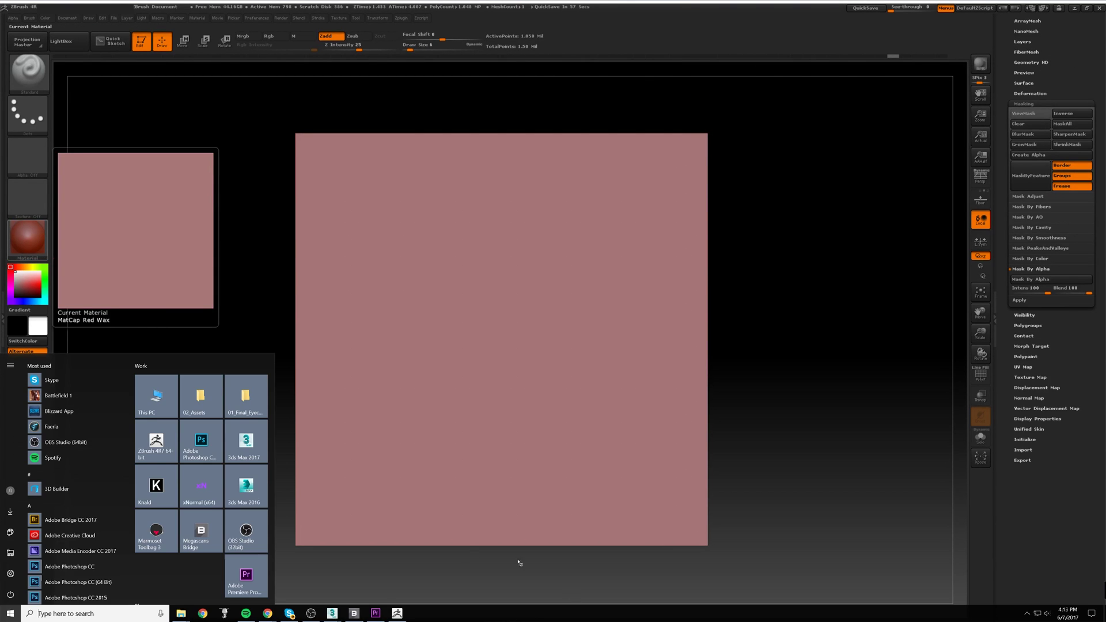
left_click(354, 614)
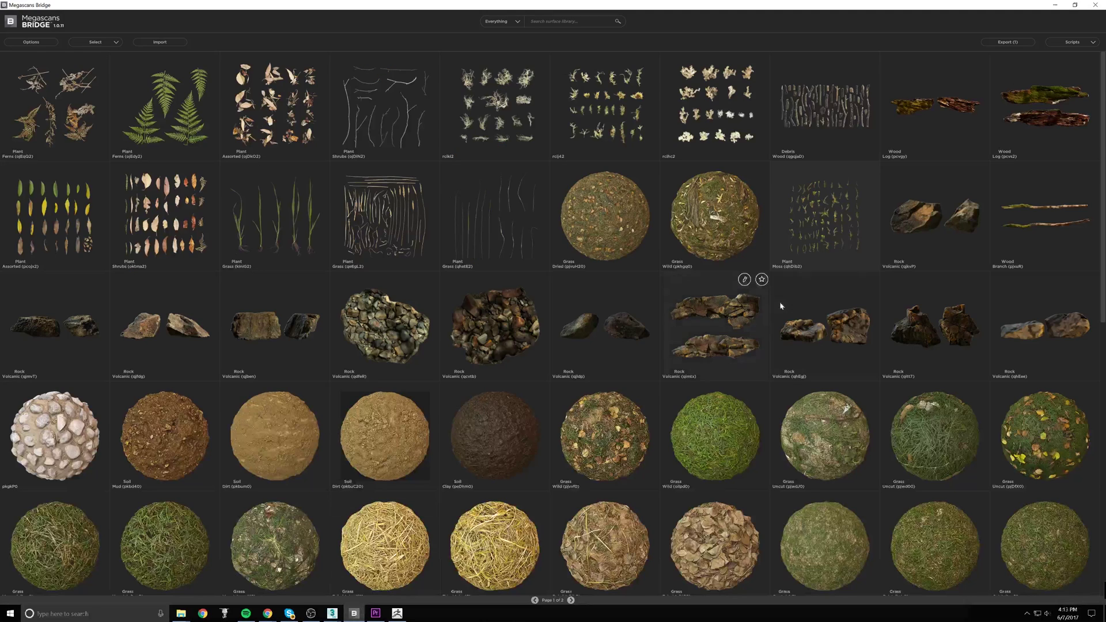
double_click(821, 227)
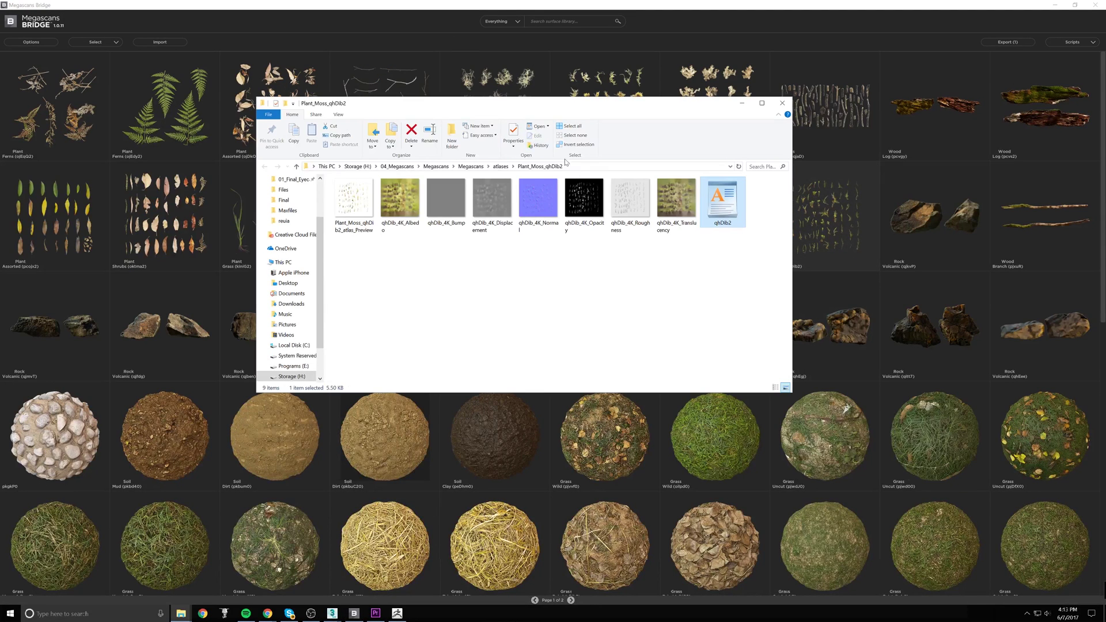
left_click(580, 167)
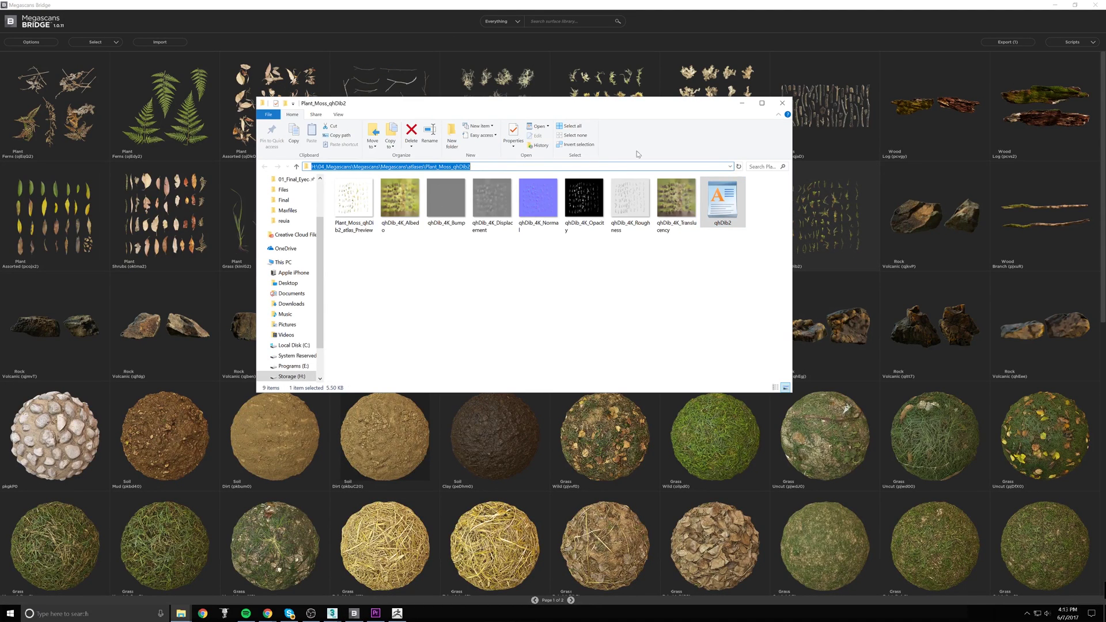
left_click(743, 103)
left_click(1055, 5)
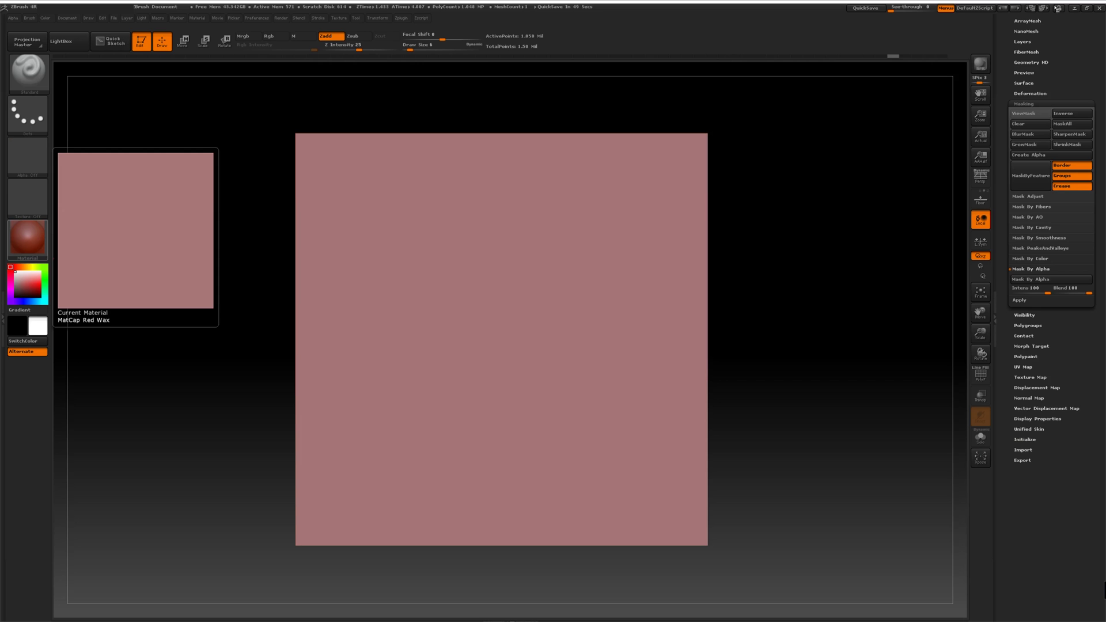
Step: Import qhDIb_4K_Opacity from the Plant_Moss_qhDIb2 folder as an alpha and mask the card by it
left_click(46, 171)
left_click(70, 327)
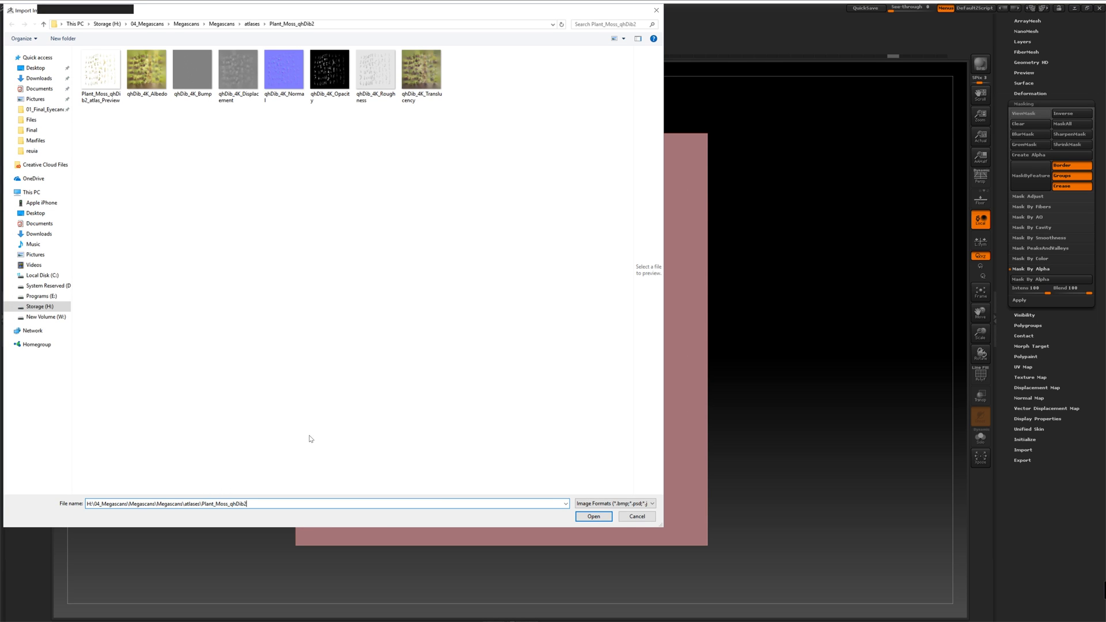
double_click(339, 75)
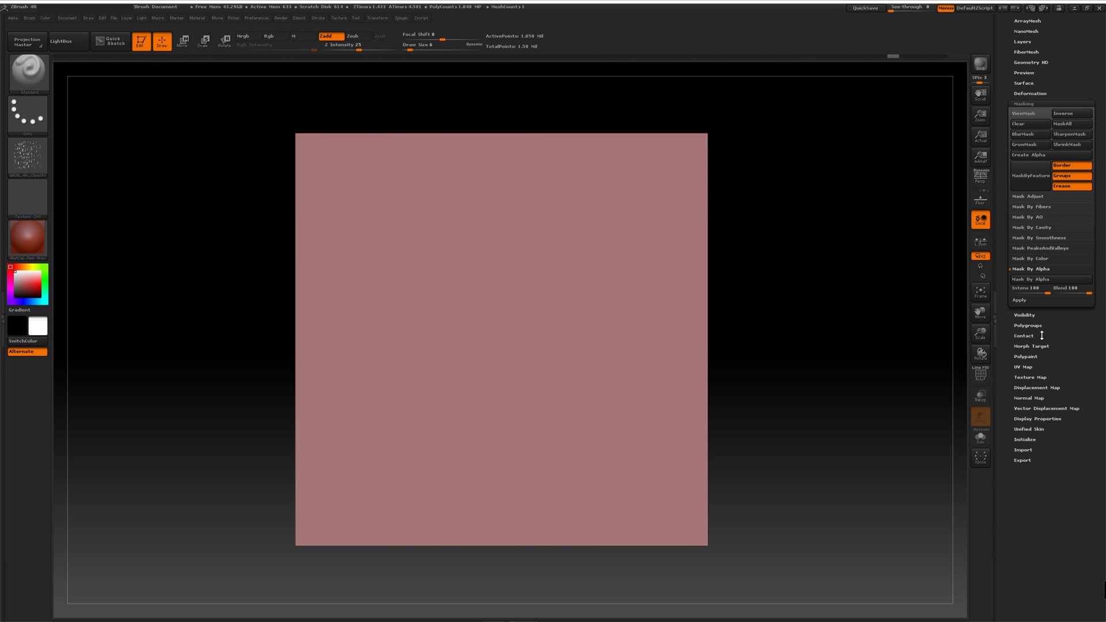
left_click(1048, 279)
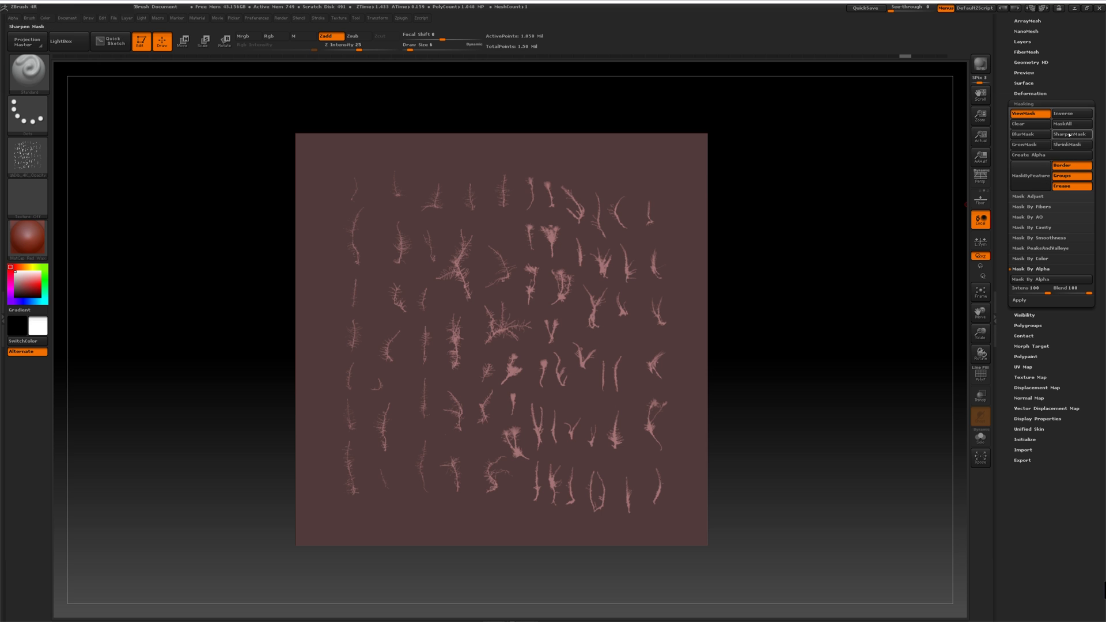
Step: Invert the mask so the moss sprigs are masked, and grow it outward around their shapes
left_click(1073, 115)
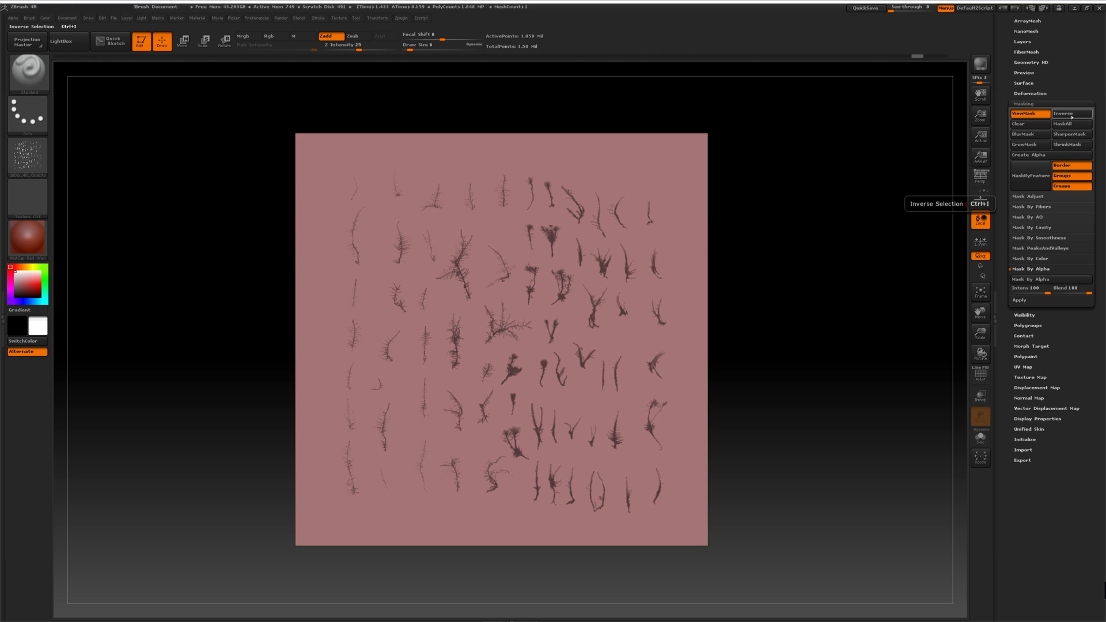
left_click_drag(980, 334, 956, 225)
left_click(1028, 145)
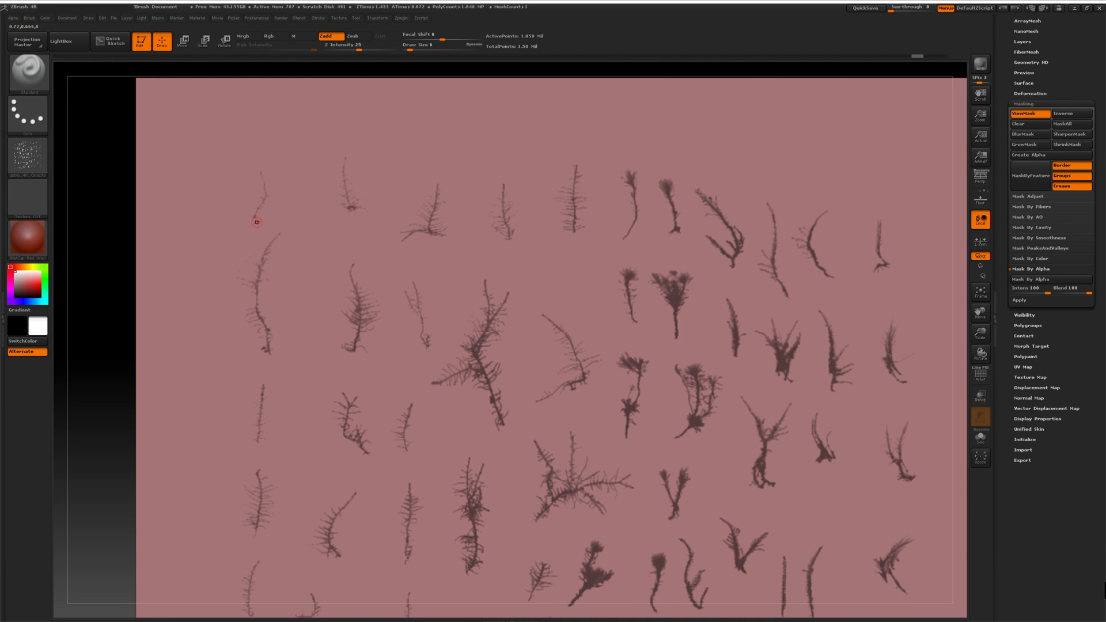
left_click(1028, 146)
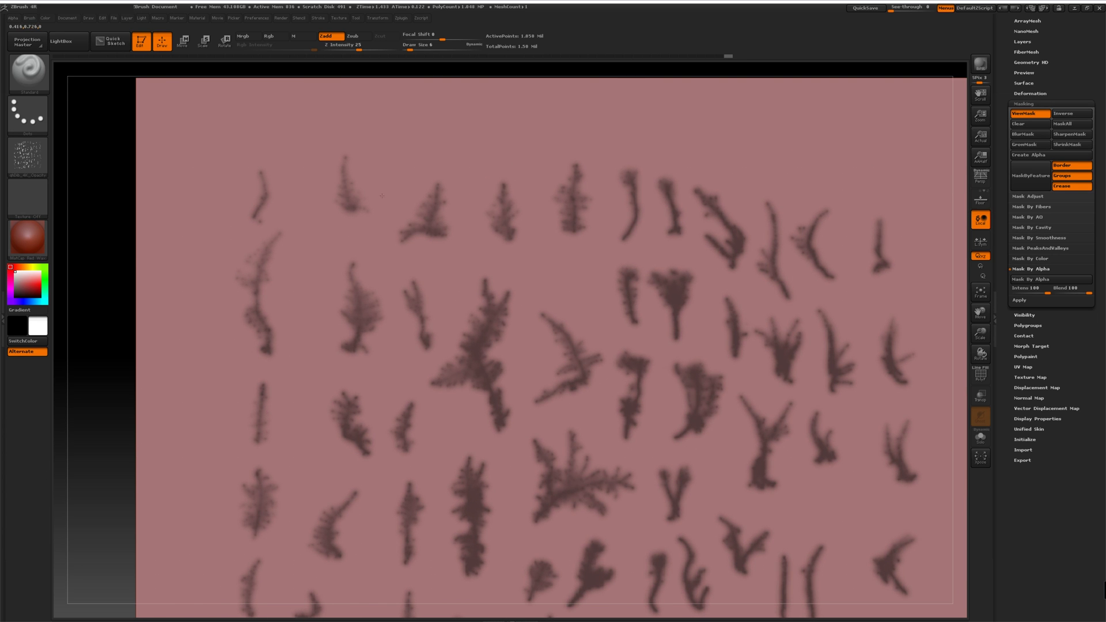
Step: Paint extra mask over the thin, faint moss sprigs near the card's upper-left corner
left_click_drag(256, 223, 259, 169, "ctrl")
mouse_move(333, 199)
left_mouse_down("ctrl")
mouse_move(365, 206)
mouse_move(345, 150)
left_mouse_up("ctrl")
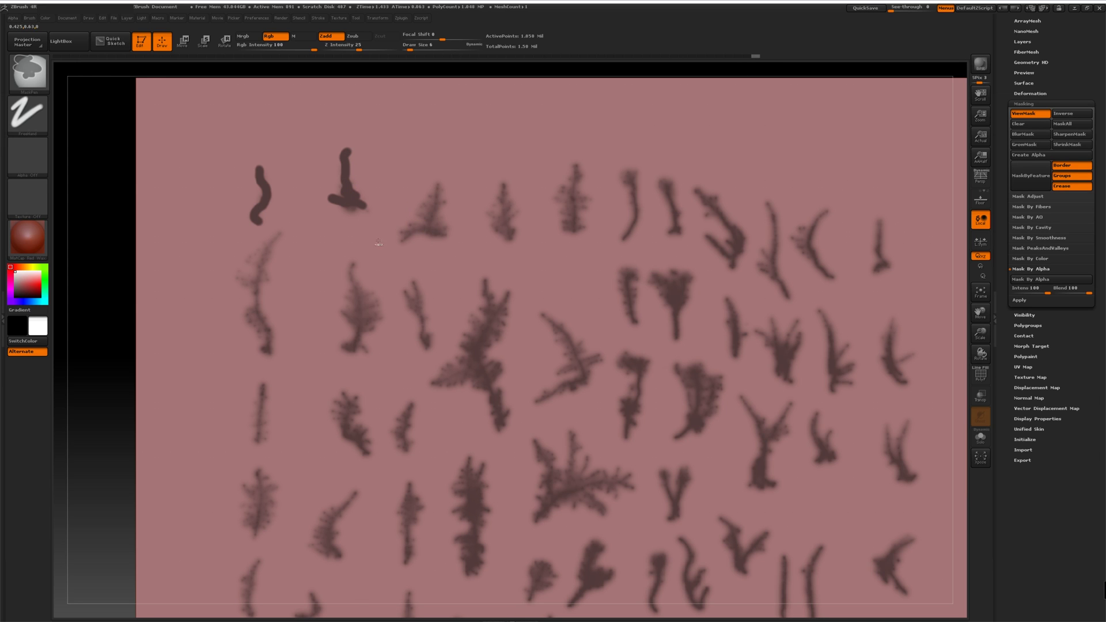
mouse_move(258, 315)
left_mouse_down("ctrl")
mouse_move(243, 274)
mouse_move(271, 276)
mouse_move(253, 259)
mouse_move(293, 232)
left_mouse_up("ctrl")
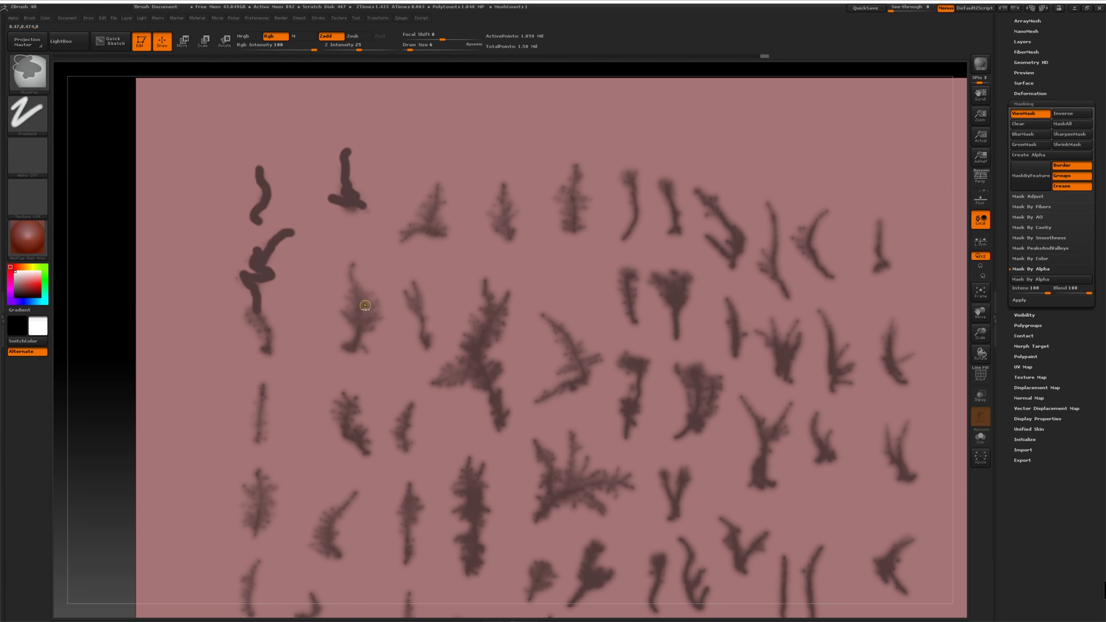
mouse_move(430, 228)
left_mouse_down("ctrl")
mouse_move(398, 232)
mouse_move(429, 222)
mouse_move(438, 183)
mouse_move(441, 207)
left_mouse_up("ctrl")
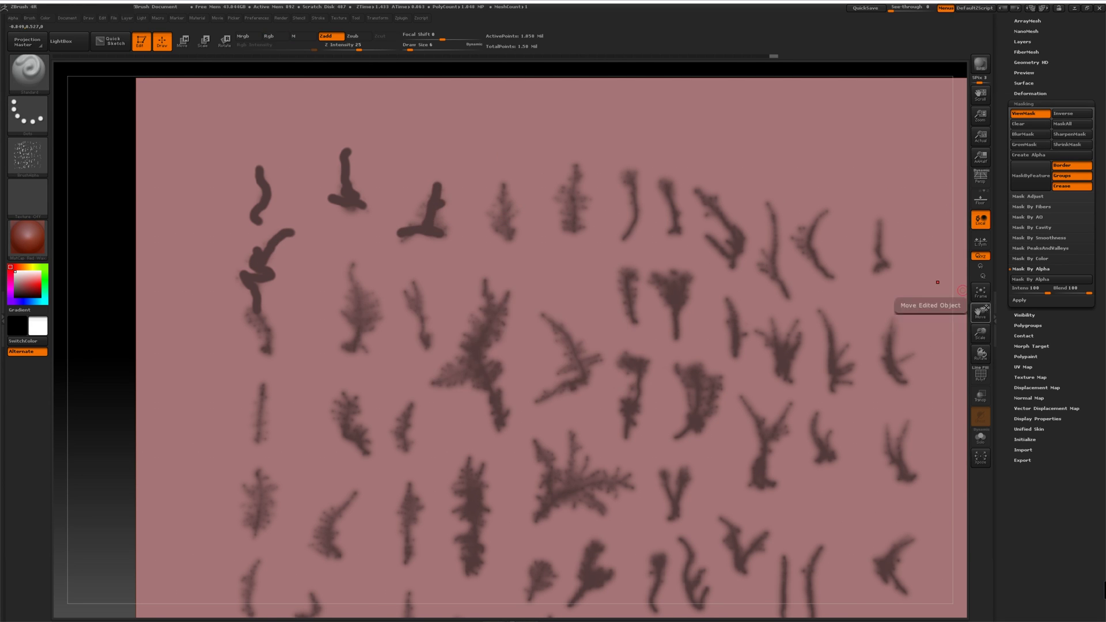
Step: Thicken the mask on the faint sprigs near the card's lower-left corner and sharpen the whole mask
left_click_drag(982, 312, 920, 5)
left_click_drag(186, 297, 189, 346, "ctrl")
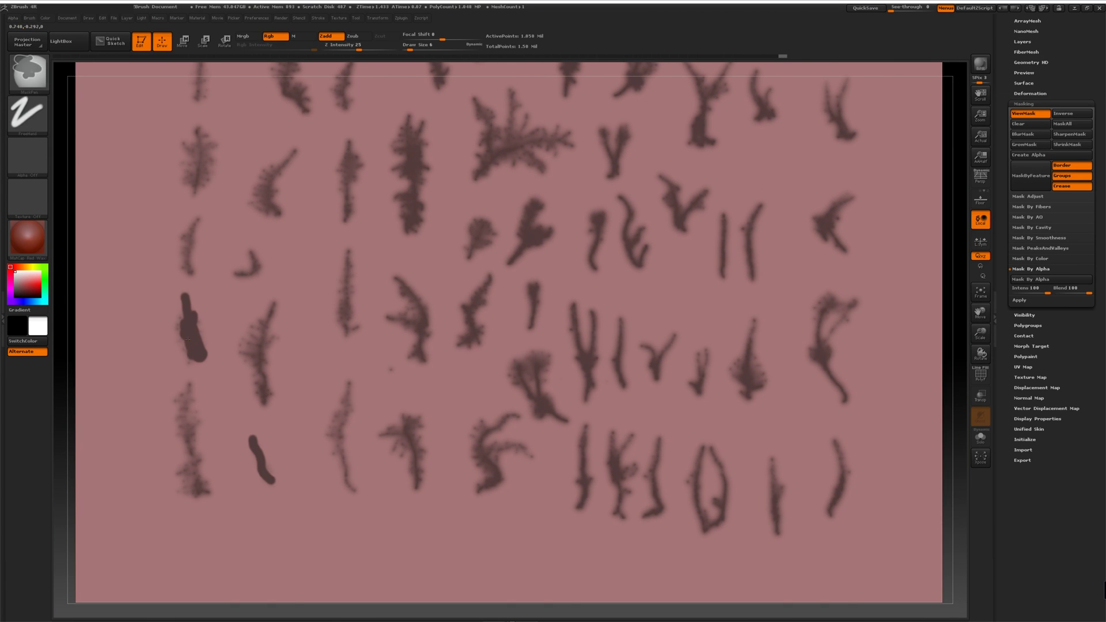
left_click_drag(188, 384, 187, 407, "ctrl")
left_click_drag(276, 305, 264, 397, "ctrl")
left_click(1076, 135)
Step: Paint mask over the remaining thin or ragged moss sprigs across the lower half of the card
left_click_drag(345, 383, 357, 495, "ctrl")
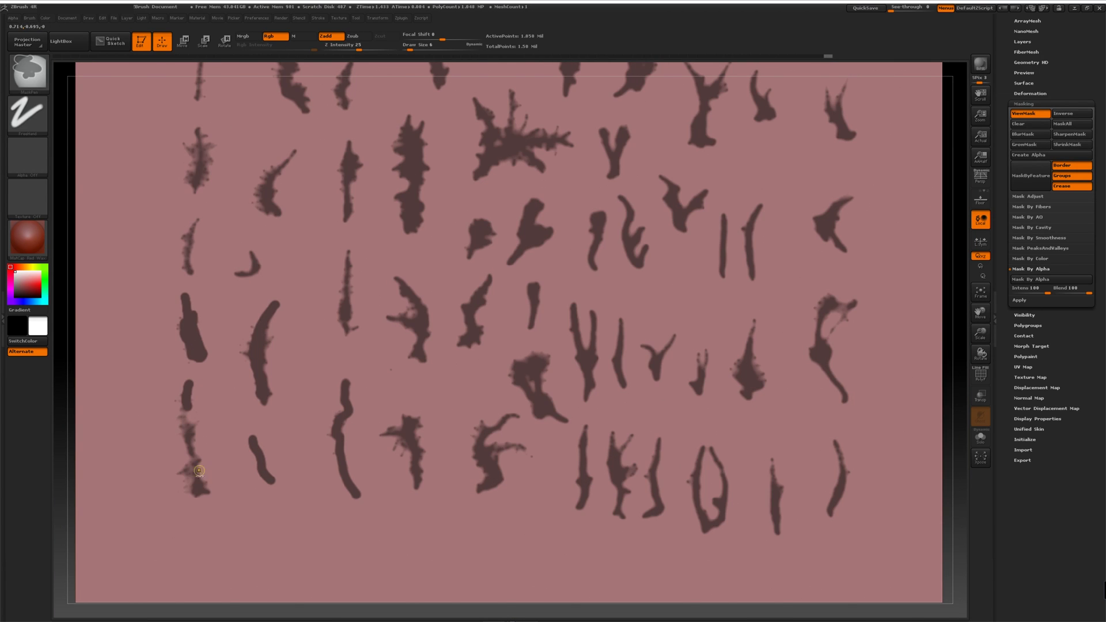
left_click_drag(202, 480, 175, 397, "ctrl")
mouse_move(836, 327)
left_mouse_down("ctrl")
mouse_move(825, 298)
mouse_move(845, 324)
left_mouse_up("ctrl")
left_click_drag(753, 344, 740, 367, "ctrl")
left_click_drag(708, 346, 704, 375, "ctrl")
left_click_drag(773, 458, 768, 522, "ctrl")
mouse_move(699, 447)
left_mouse_down("ctrl")
mouse_move(695, 493)
mouse_move(713, 451)
left_mouse_up("ctrl")
mouse_move(626, 478)
left_mouse_down("ctrl")
mouse_move(630, 435)
mouse_move(619, 429)
left_mouse_up("ctrl")
left_click_drag(501, 461, 537, 455, "ctrl")
left_click_drag(411, 440, 404, 461, "ctrl")
left_click_drag(396, 451, 429, 413, "ctrl")
left_click_drag(356, 327, 351, 246, "ctrl")
left_click_drag(257, 203, 301, 147, "ctrl")
left_click_drag(191, 144, 200, 189, "ctrl")
Step: Fill out the mask on the thin and ragged moss sprigs across the upper half of the card
right_click_drag(770, 116, 771, 530, "alt")
mouse_move(765, 383)
left_mouse_down("ctrl")
mouse_move(782, 432)
mouse_move(854, 425)
left_mouse_up("ctrl")
left_click_drag(838, 387, 833, 408, "ctrl")
mouse_move(829, 498)
left_mouse_down("ctrl")
mouse_move(840, 524)
mouse_move(850, 495)
left_mouse_up("ctrl")
left_click_drag(734, 473, 722, 502, "ctrl")
left_click_drag(518, 558, 518, 507, "ctrl")
left_click_drag(530, 548, 567, 552, "ctrl")
left_click_drag(518, 233, 504, 285, "ctrl")
left_click_drag(443, 253, 439, 306, "ctrl")
left_click_drag(348, 354, 369, 427, "ctrl")
mouse_move(296, 329)
left_mouse_down("ctrl")
mouse_move(285, 385)
mouse_move(299, 427)
left_mouse_up("ctrl")
left_click_drag(199, 381, 202, 518, "ctrl")
left_click_drag(277, 461, 306, 496, "ctrl")
mouse_move(735, 386)
left_mouse_down("ctrl")
mouse_move(738, 418)
mouse_move(715, 413)
left_mouse_up("ctrl")
left_click_drag(819, 279, 821, 320, "ctrl")
left_click_drag(717, 346, 708, 268, "ctrl")
left_click_drag(739, 306, 732, 313, "ctrl")
Step: Smooth the mask edges by blurring and sharpening, and touch up stray specks and gaps around the sprigs
left_click(1026, 135)
left_click(1071, 135)
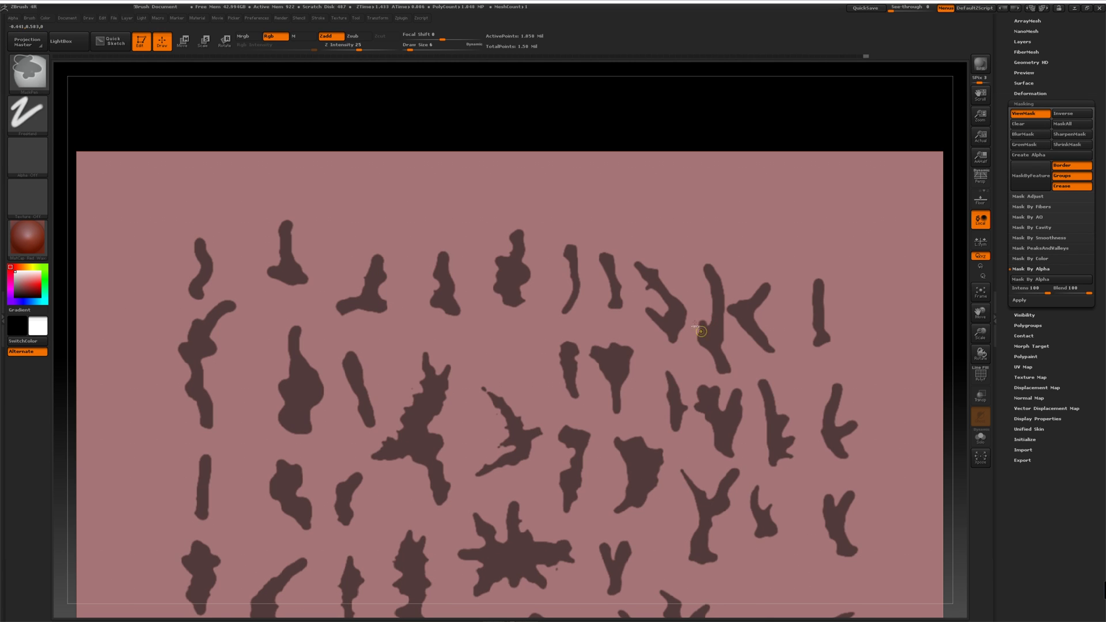
left_click(657, 294, "ctrl")
left_click(500, 444, "ctrl+alt")
left_click_drag(981, 312, 946, 12)
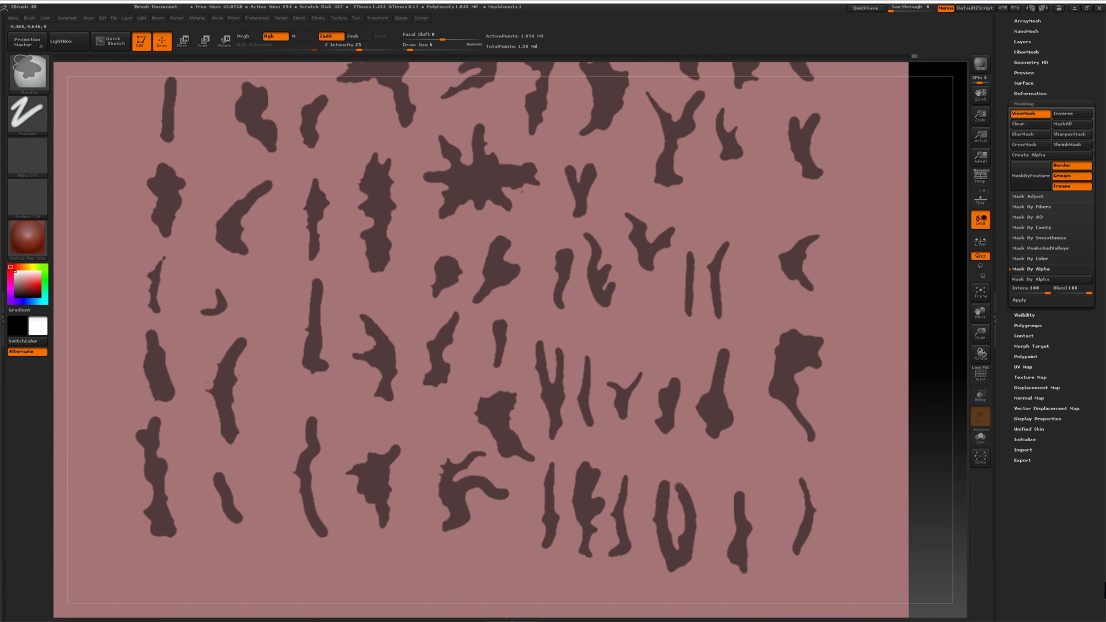
key("ctrl")
key("ctrl")
key("ctrl")
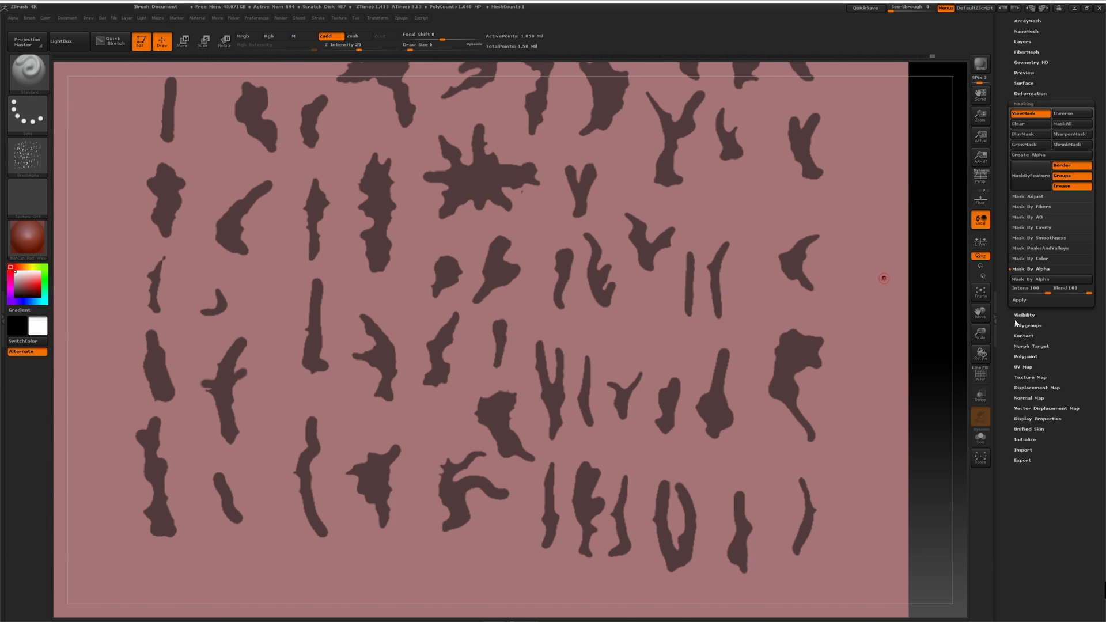
Step: Frame the whole card and add a square patch of mask at each of its four corners
left_click(985, 295)
left_click_drag(988, 332, 982, 325)
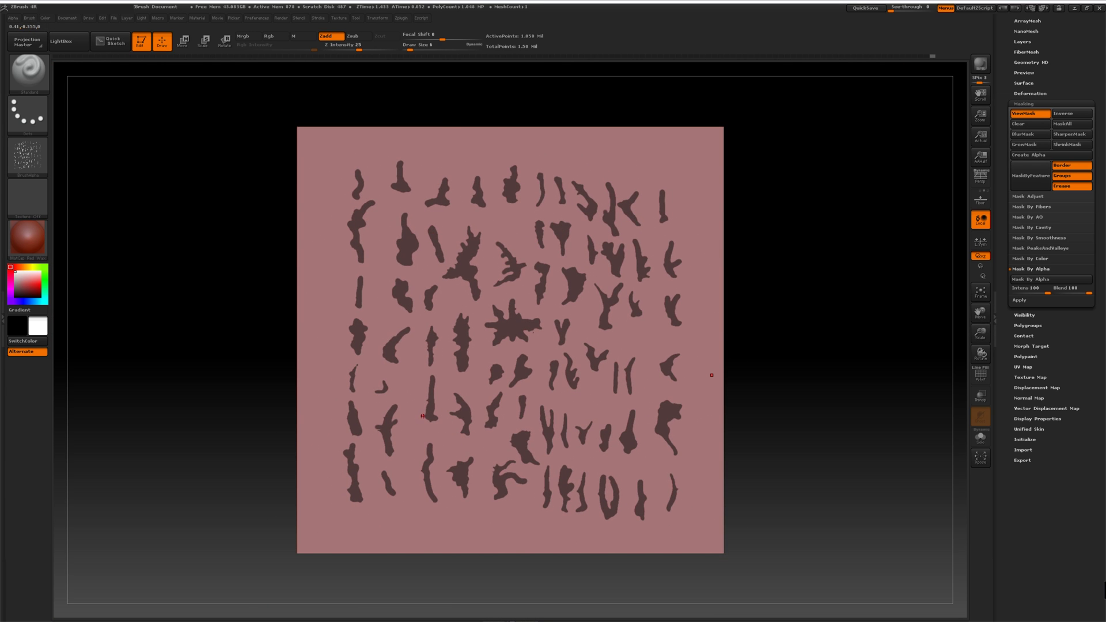
left_click_drag(267, 98, 316, 146, "ctrl")
left_click_drag(710, 116, 747, 150, "ctrl")
left_click_drag(753, 561, 707, 529, "ctrl")
left_click_drag(274, 522, 321, 560, "ctrl")
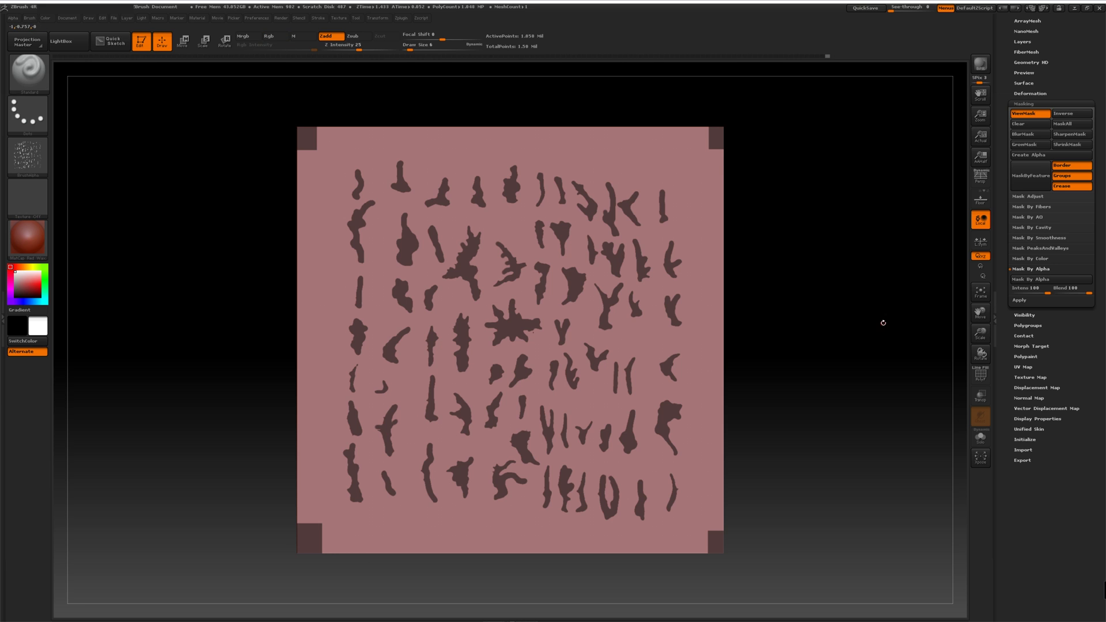
Step: Convert the card to a PolyMesh3D and split its masked points into a separate subtool
left_click_drag(1101, 47, 1101, 219)
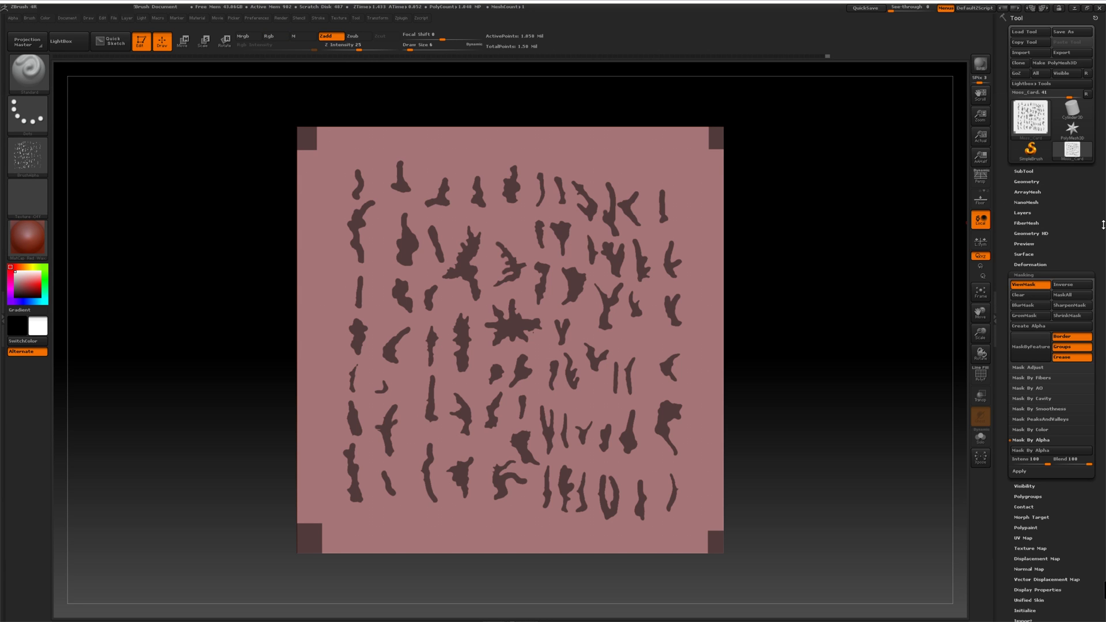
left_click(1062, 64)
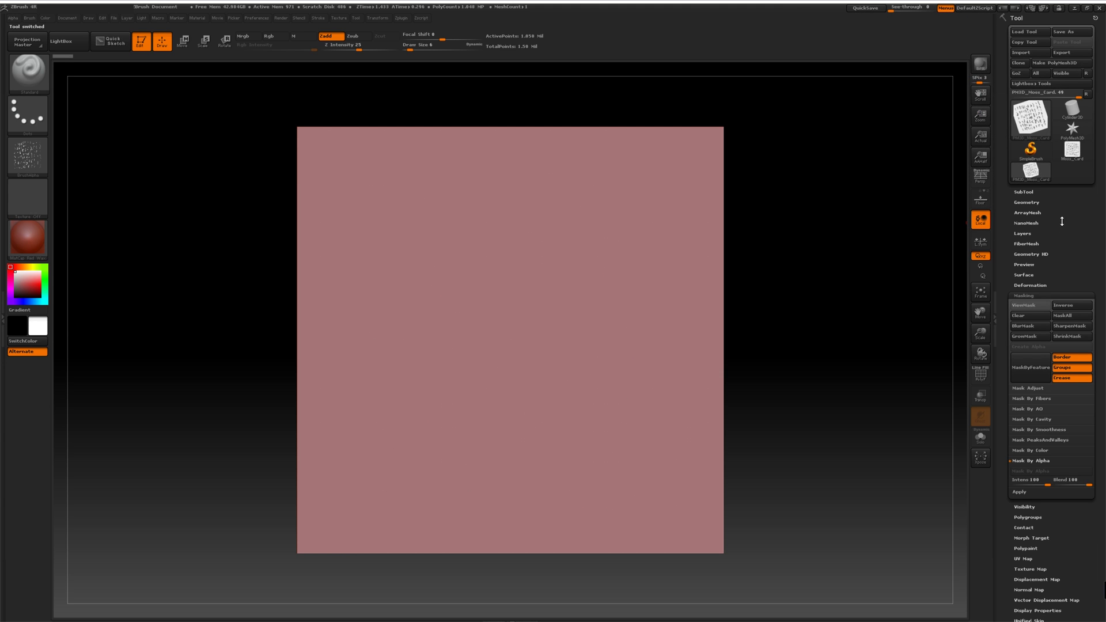
left_click(1021, 191)
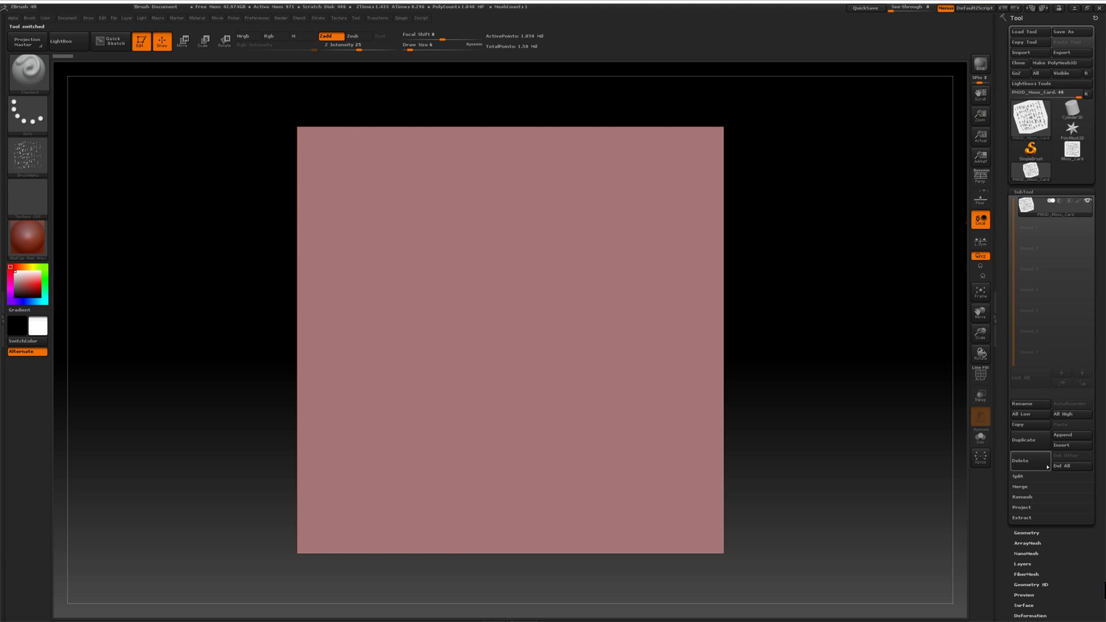
left_click(1018, 476)
left_click(1040, 528)
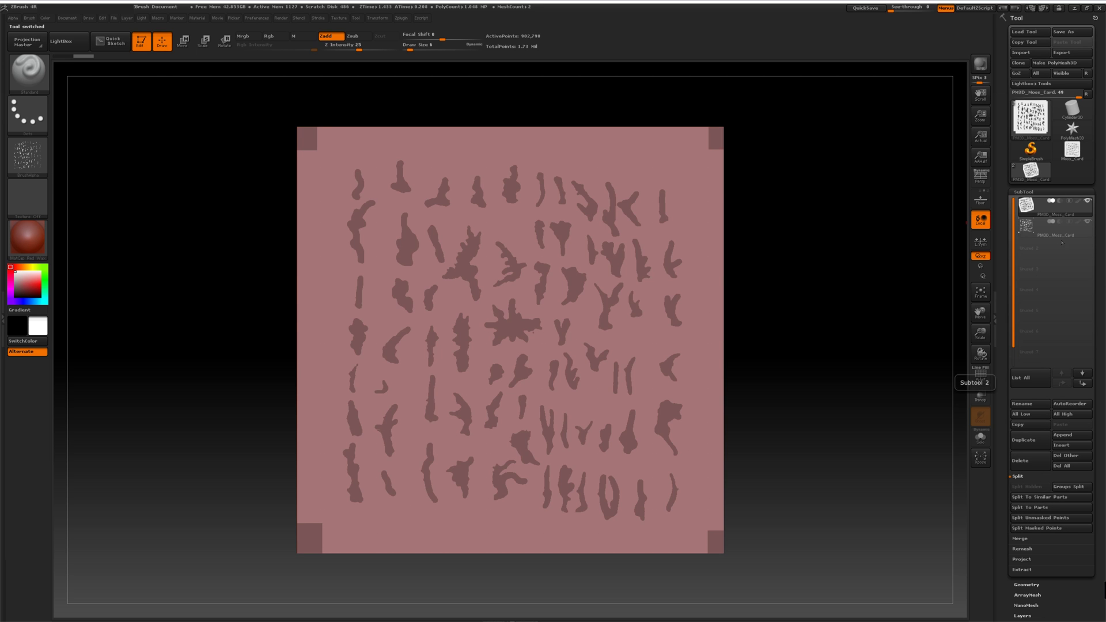
Step: Export the split-off subtool of sprig shapes as an OBJ into the 01_tutorials Files folder
left_click(1062, 236)
left_click(1062, 52)
right_click(320, 113)
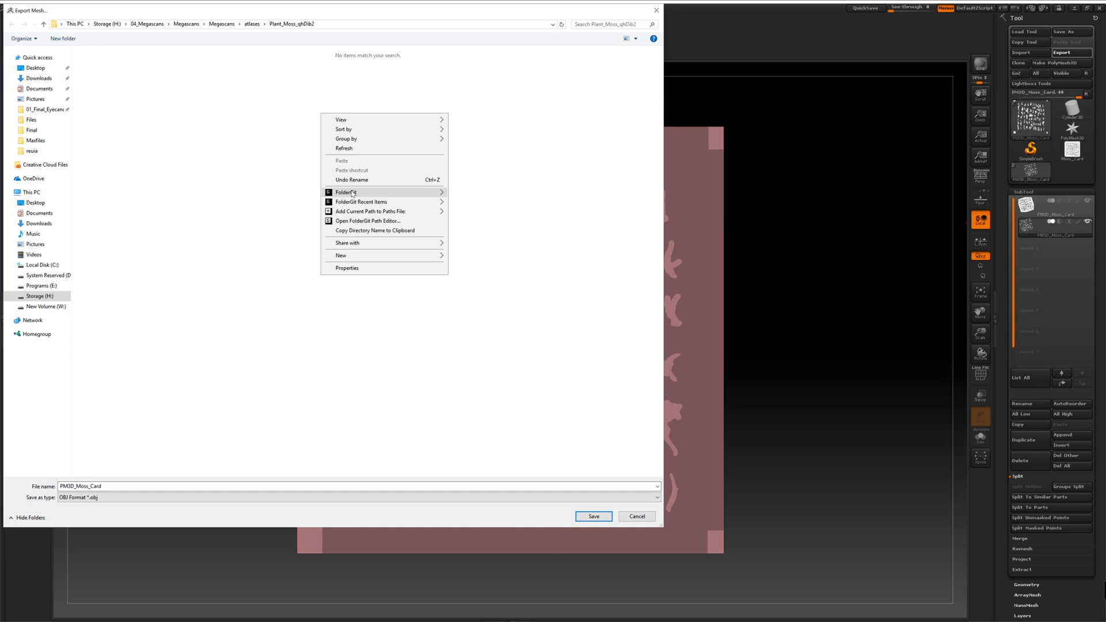
left_click(766, 215)
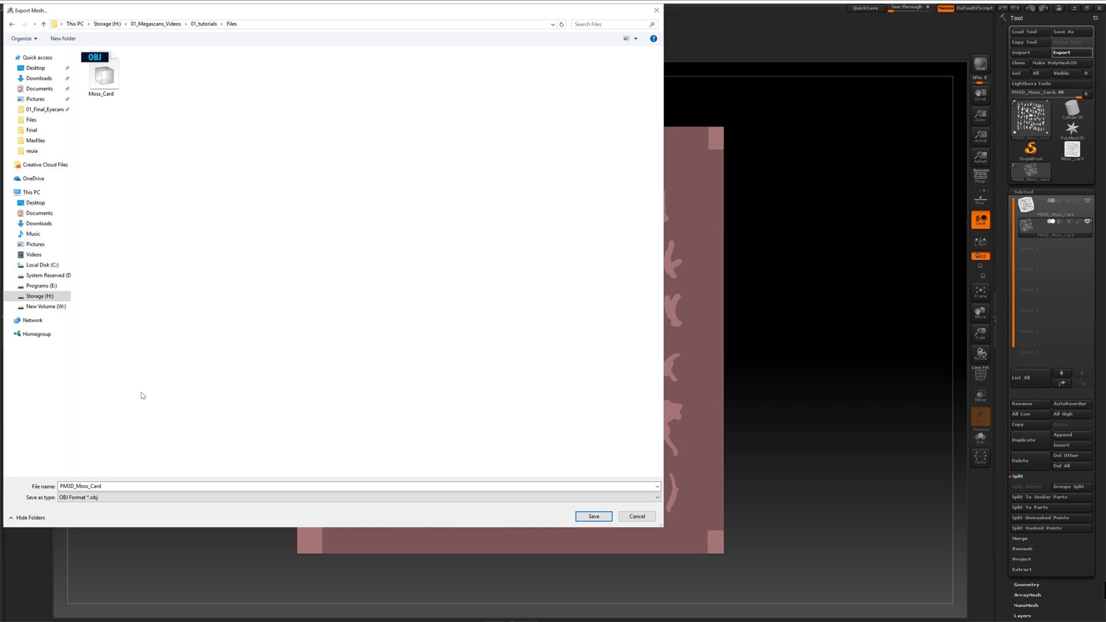
left_click(120, 80)
double_click(97, 486)
left_click(86, 486)
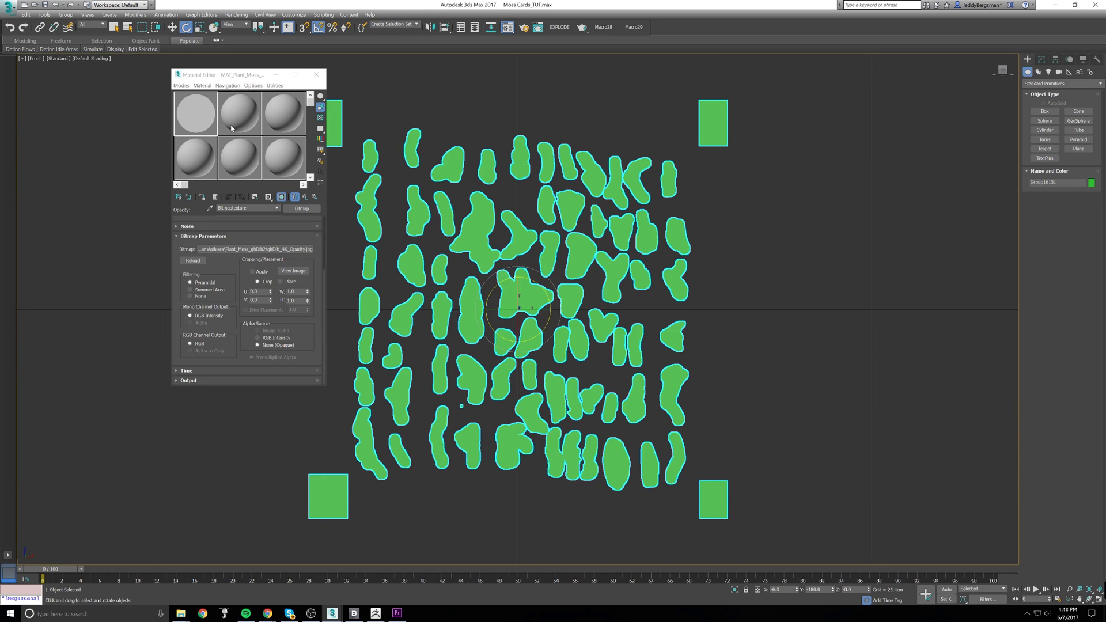
Step: In 3ds Max, assign the moss material to the imported mesh and add a view-aligned, fitted planar UVW Map with U flipped
left_click(203, 197)
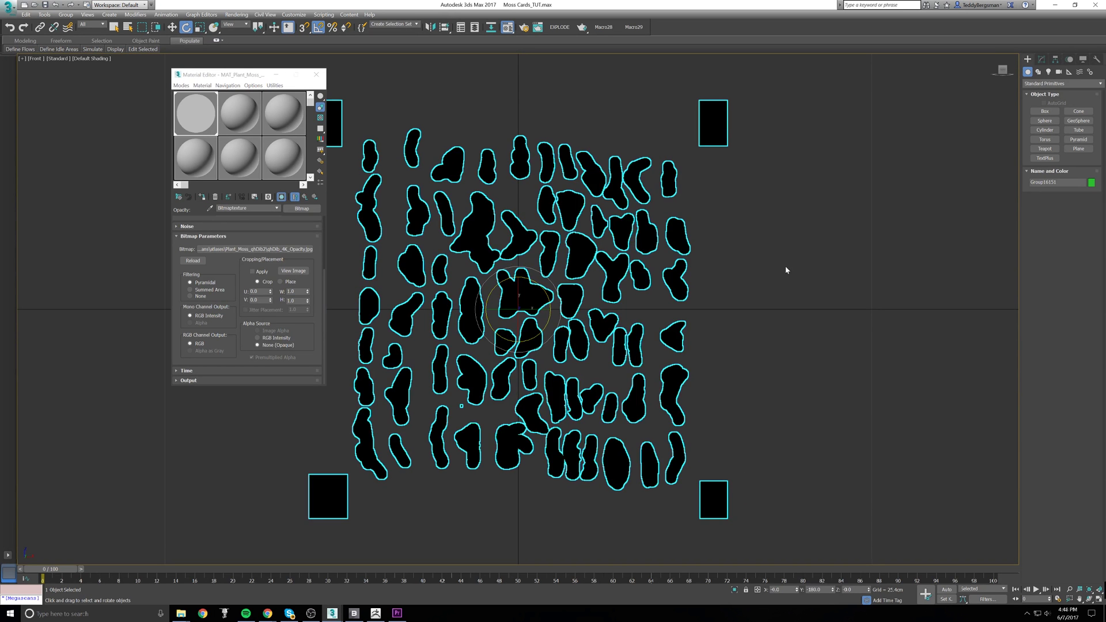
left_click(1042, 59)
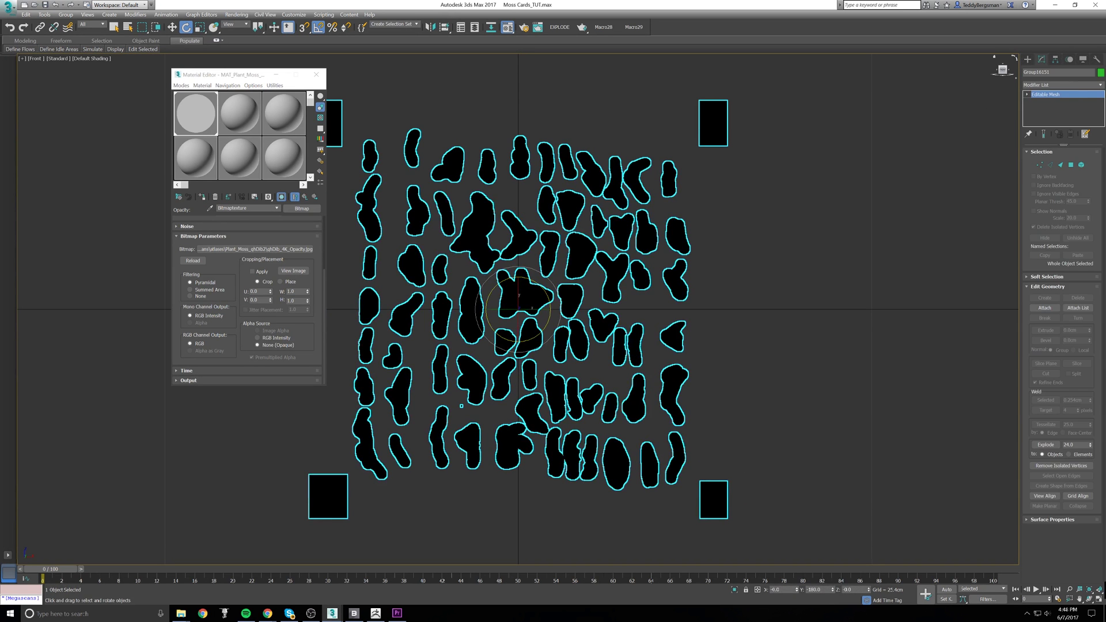
left_click(1100, 89)
scroll(1079, 491, "down", 10)
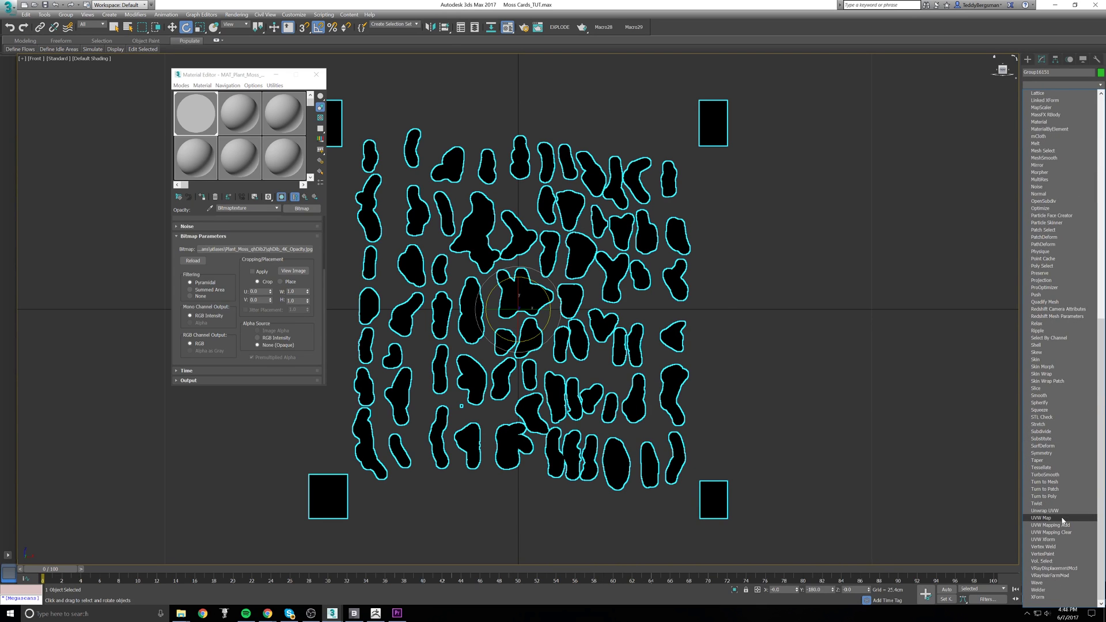
left_click(1063, 520)
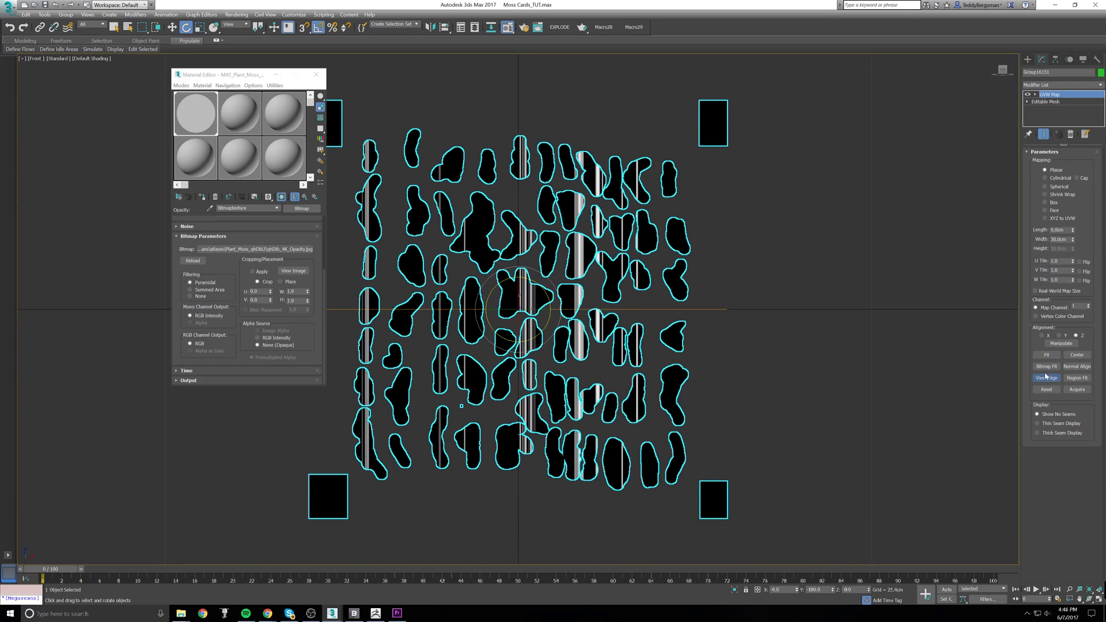
left_click(1047, 355)
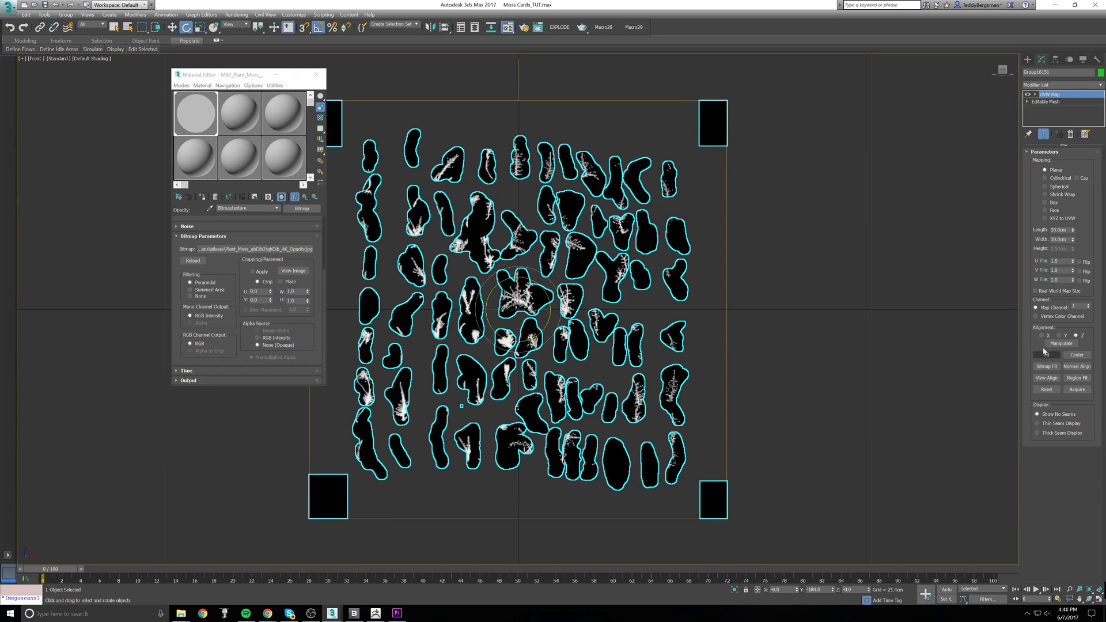
left_click(1081, 262)
Step: Examine how the opacity texture lines up with the sprig shapes across the whole card mesh
middle_click_drag(621, 463, 754, 335)
scroll(677, 330, "up", 3)
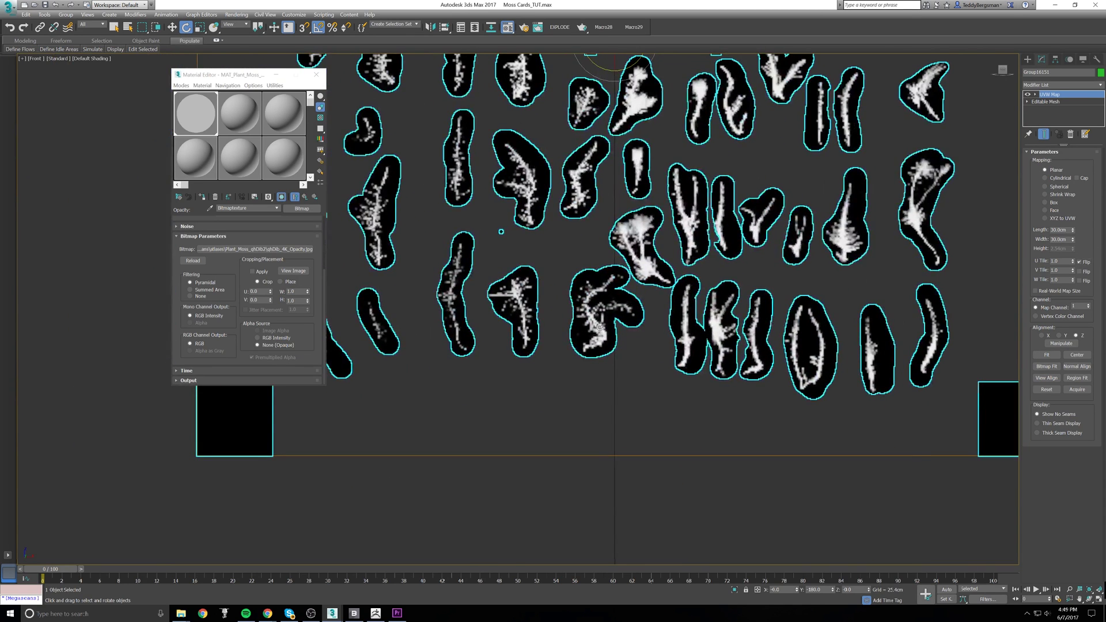
scroll(581, 329, "up", 2)
middle_click_drag(537, 317, 785, 373)
scroll(783, 373, "down", 1)
scroll(750, 339, "down", 1)
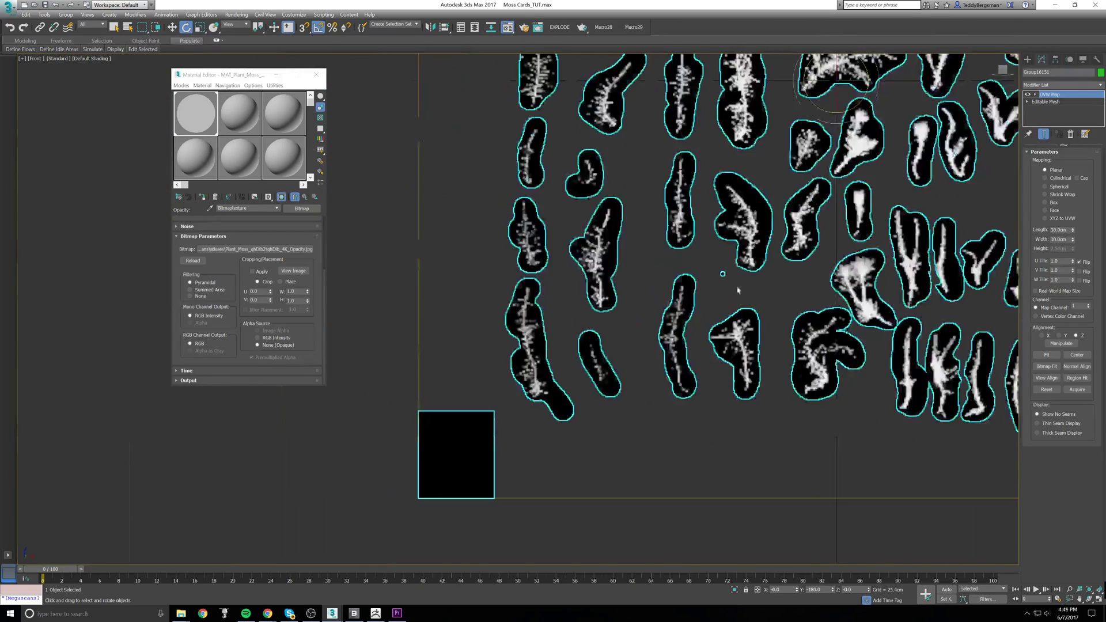
middle_click_drag(739, 290, 642, 470)
middle_click_drag(613, 254, 589, 418)
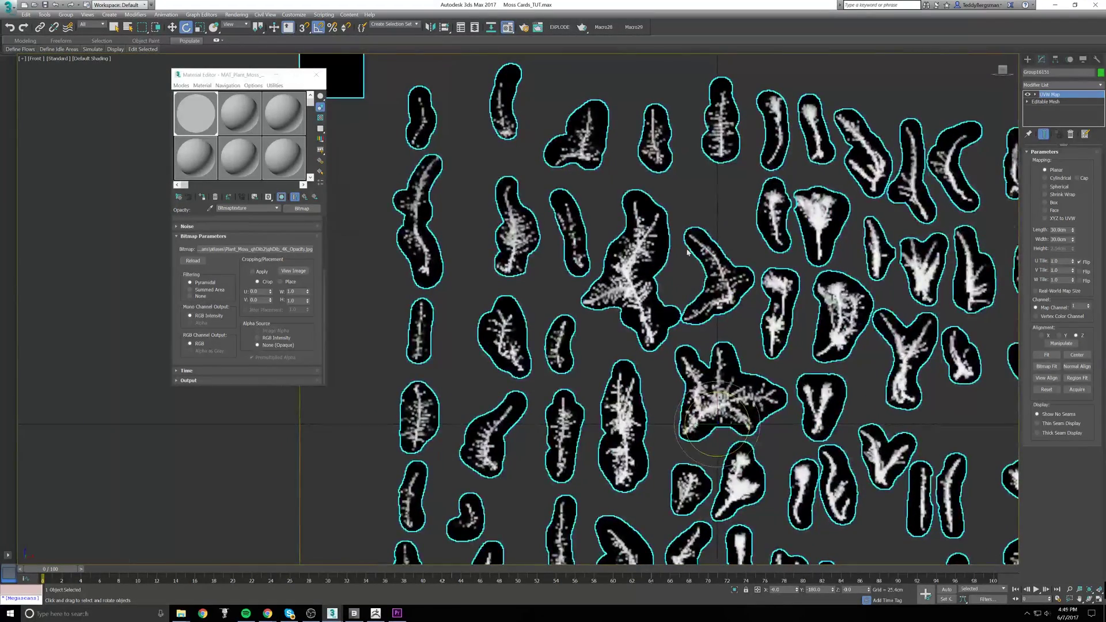
middle_click_drag(686, 245, 605, 333)
middle_click_drag(703, 389, 636, 234)
scroll(636, 234, "down", 2)
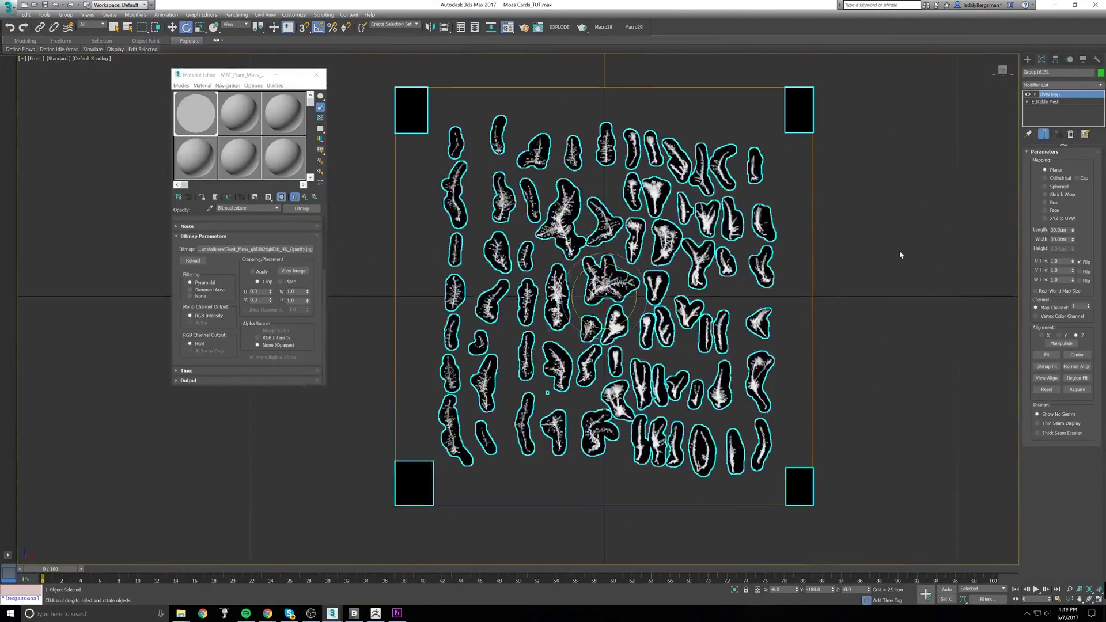
left_click(900, 255)
middle_click_drag(899, 254, 849, 272)
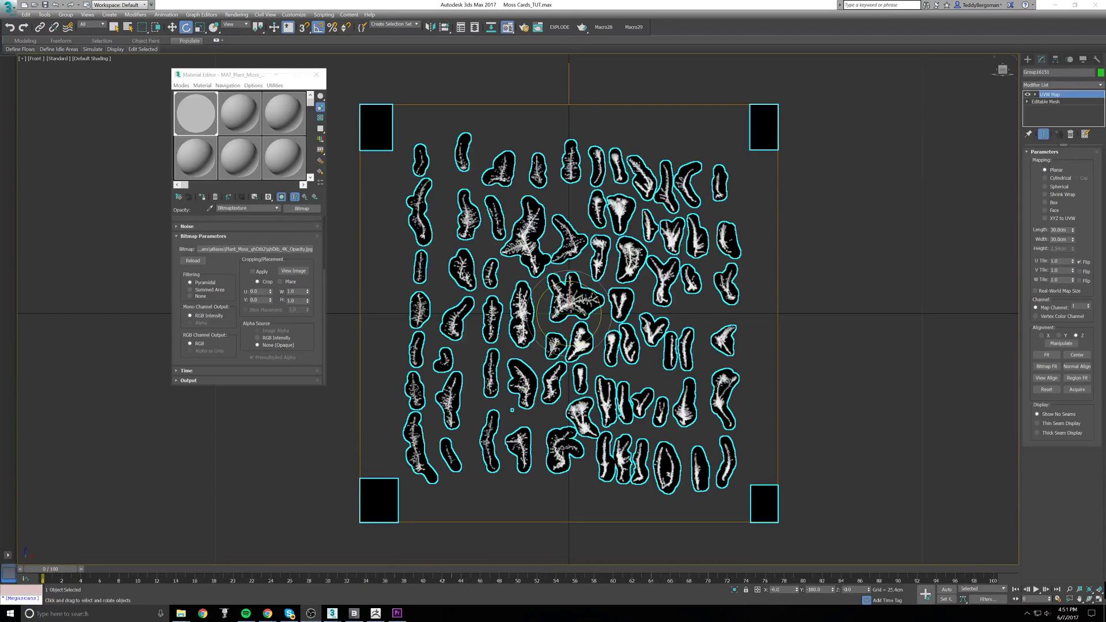
Step: Collapse the UVW Map into the mesh and rename the object Moss_Cards
right_click(1050, 94)
left_click(1032, 162)
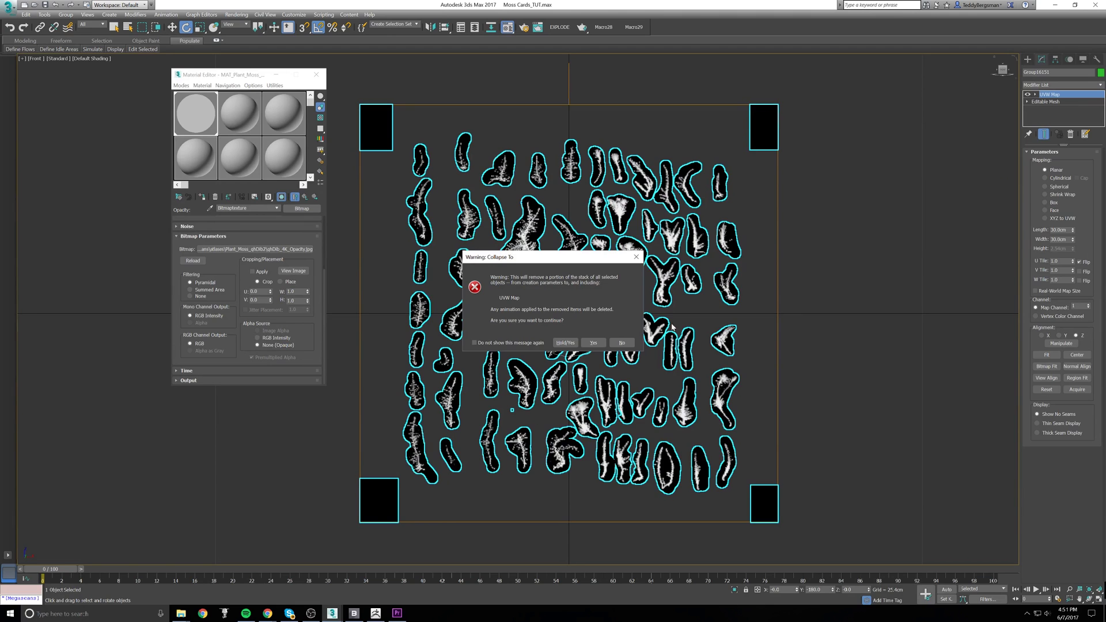
left_click(593, 343)
type("MOss")
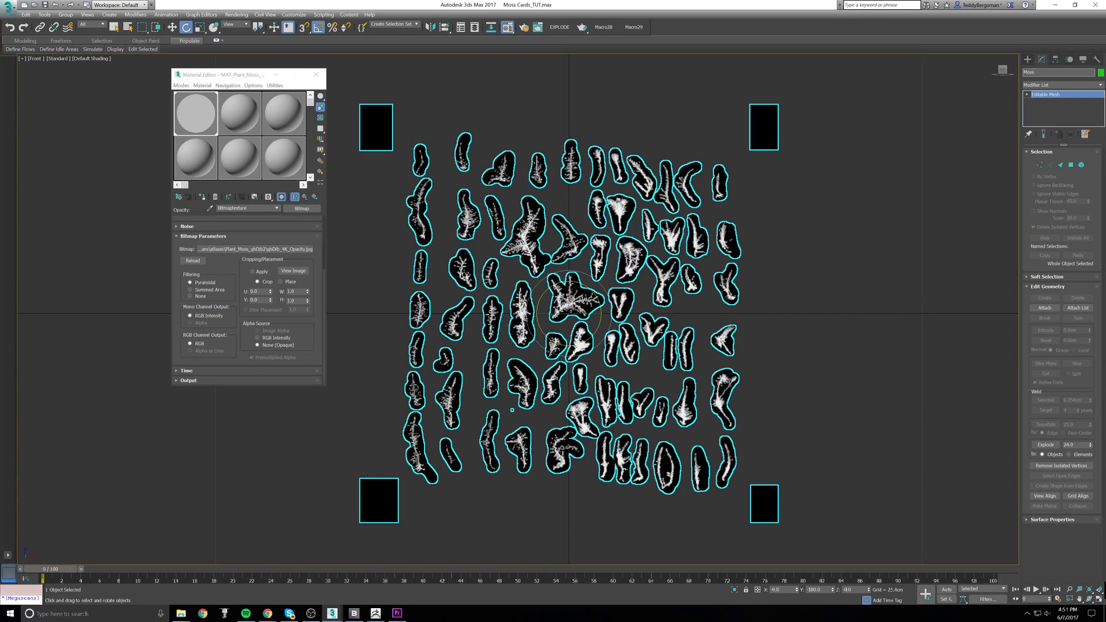
key("Return")
Step: Detach the four corner squares from the moss cards as a separate object
key("5")
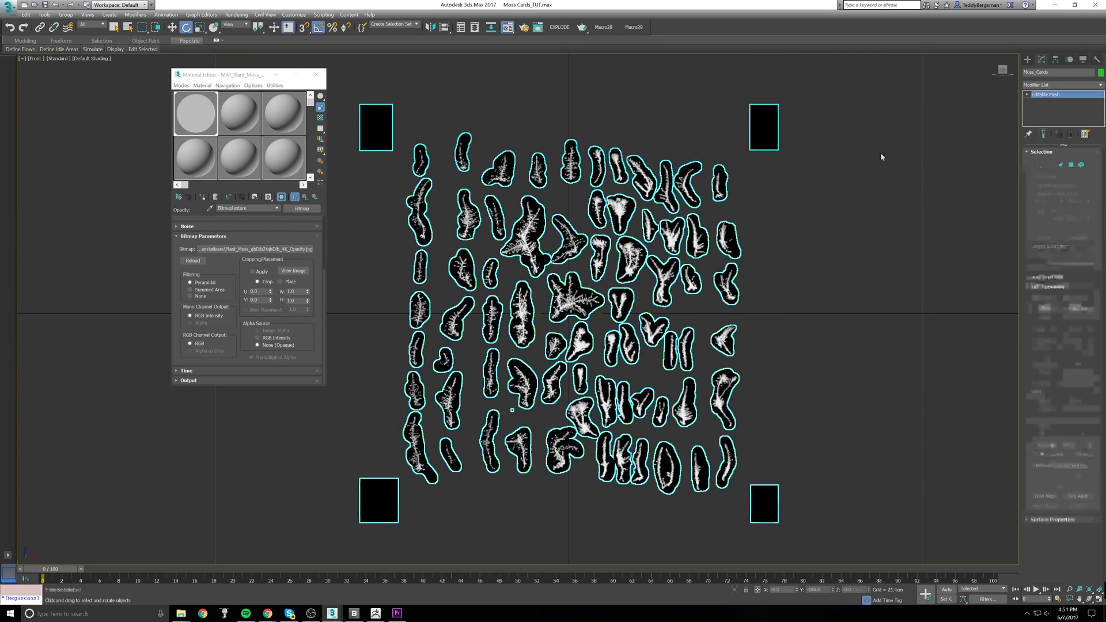
left_click(372, 126)
left_click(381, 502, "ctrl")
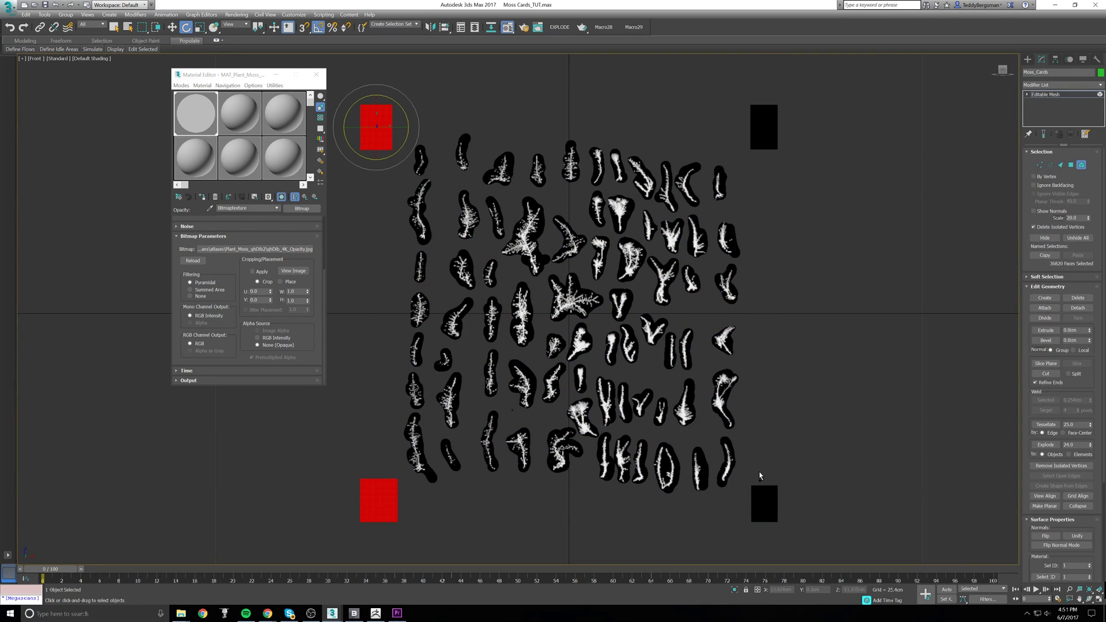
left_click(765, 504, "ctrl")
left_click(765, 130, "ctrl")
left_click(1087, 310)
left_click(579, 311)
Step: Add a ProOptimizer modifier to the moss cards, keep textures, and calculate the optimization
left_click(1028, 60)
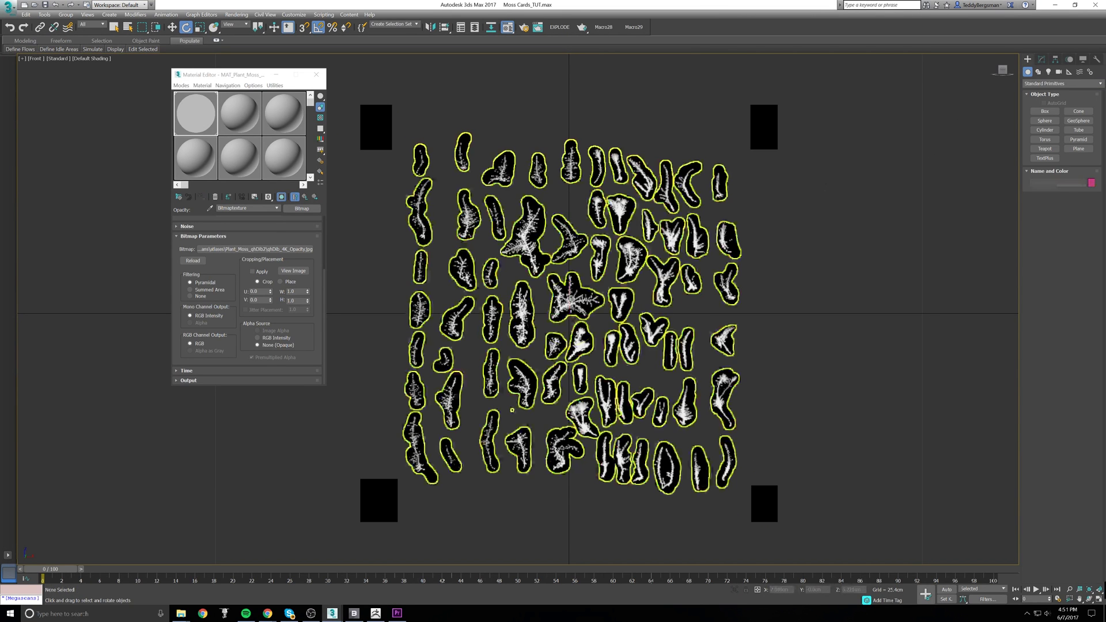
left_click(1042, 60)
left_click(1099, 85)
left_click_drag(1102, 121, 1102, 340)
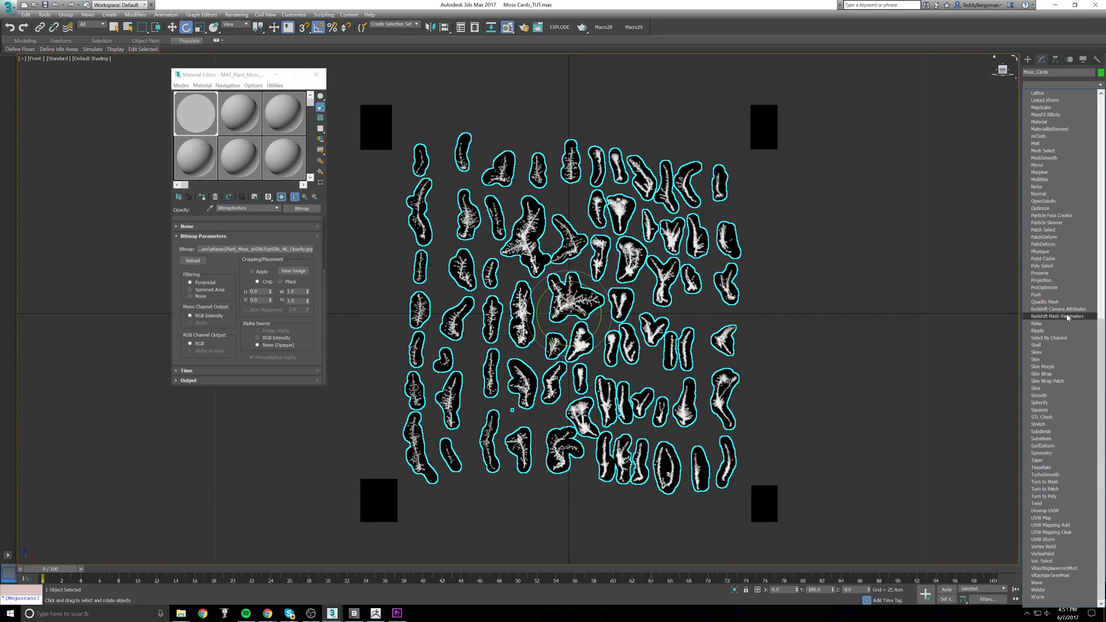
left_click(1058, 288)
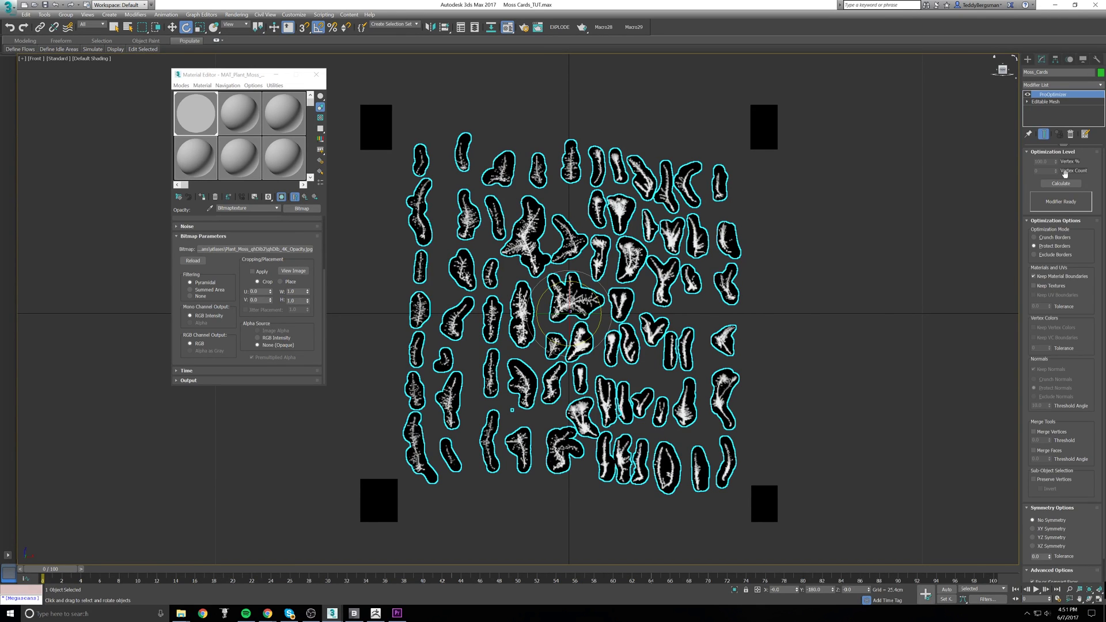
left_click(1034, 285)
left_click(1061, 183)
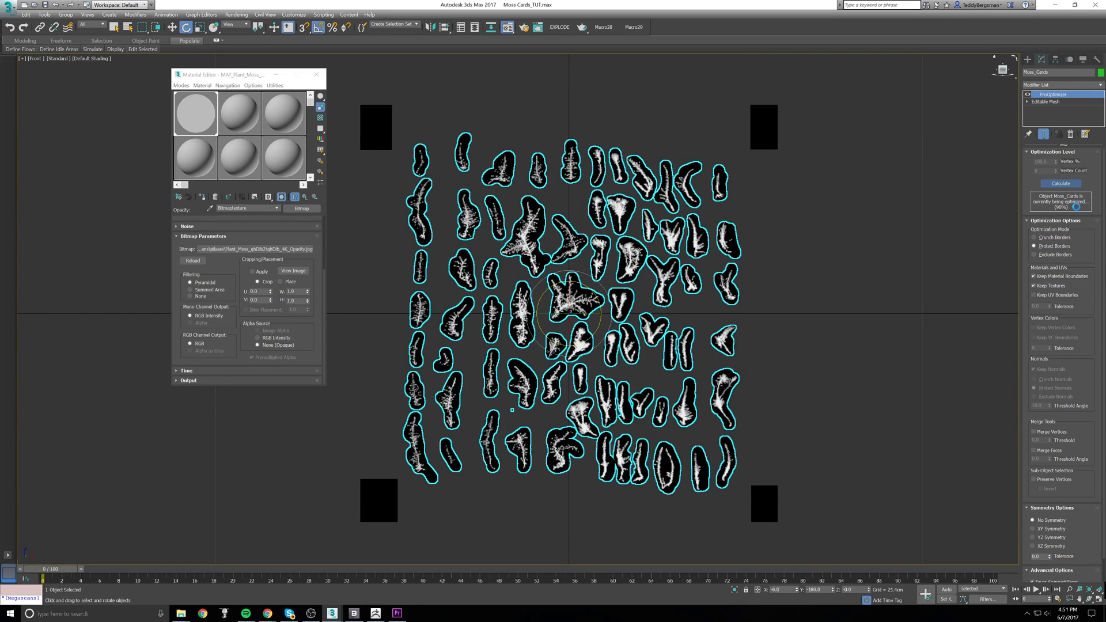
Step: Check the mesh in wireframe, reduce it to 3 percent of its vertices, and collapse the ProOptimizer
key("F3")
middle_click_drag(771, 272, 766, 301)
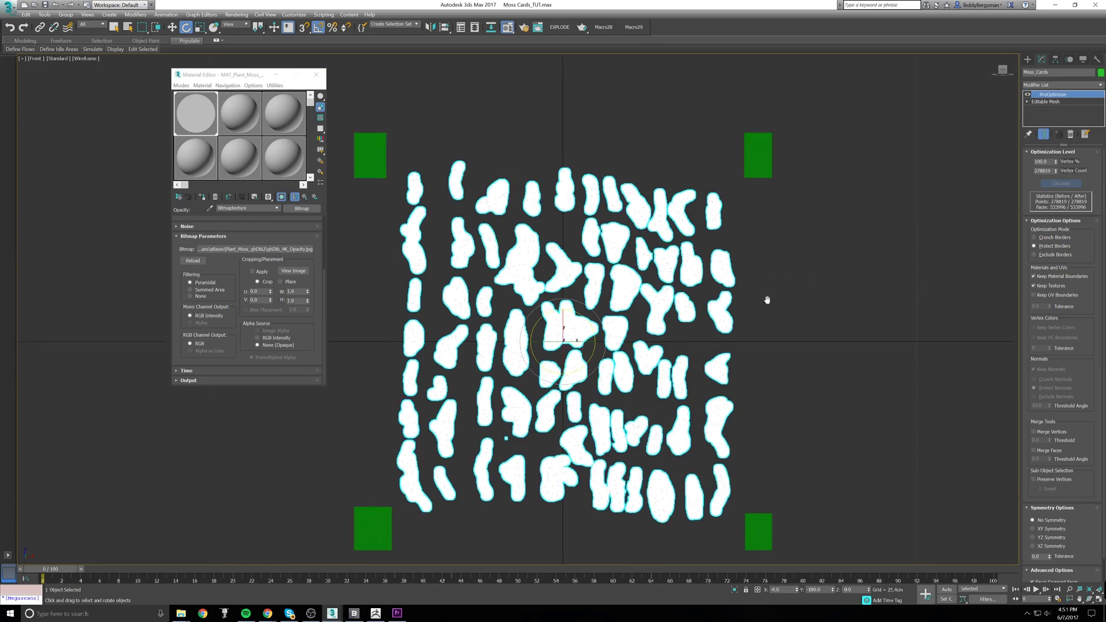
scroll(701, 272, "up", 10)
scroll(623, 297, "up", 2)
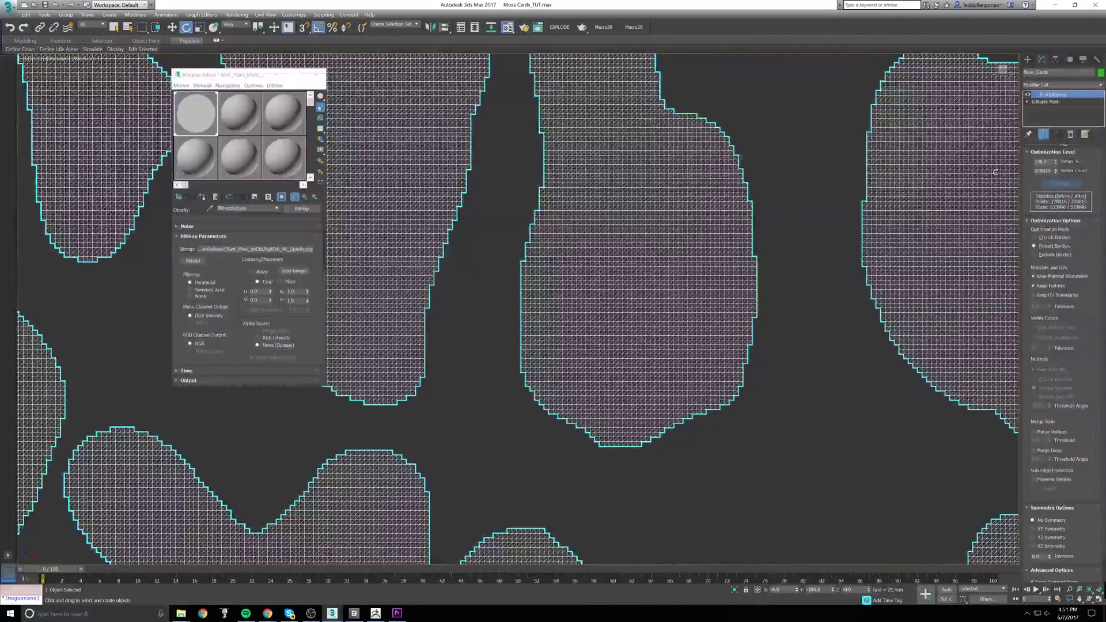
type("3")
key("Return")
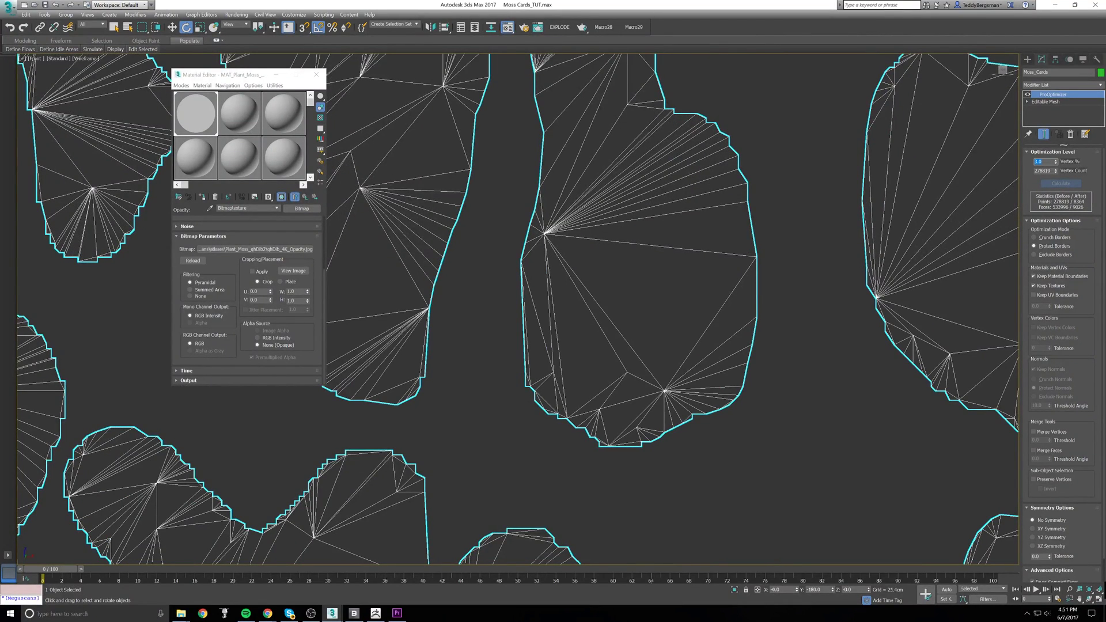
right_click(1058, 102)
left_click(1054, 166)
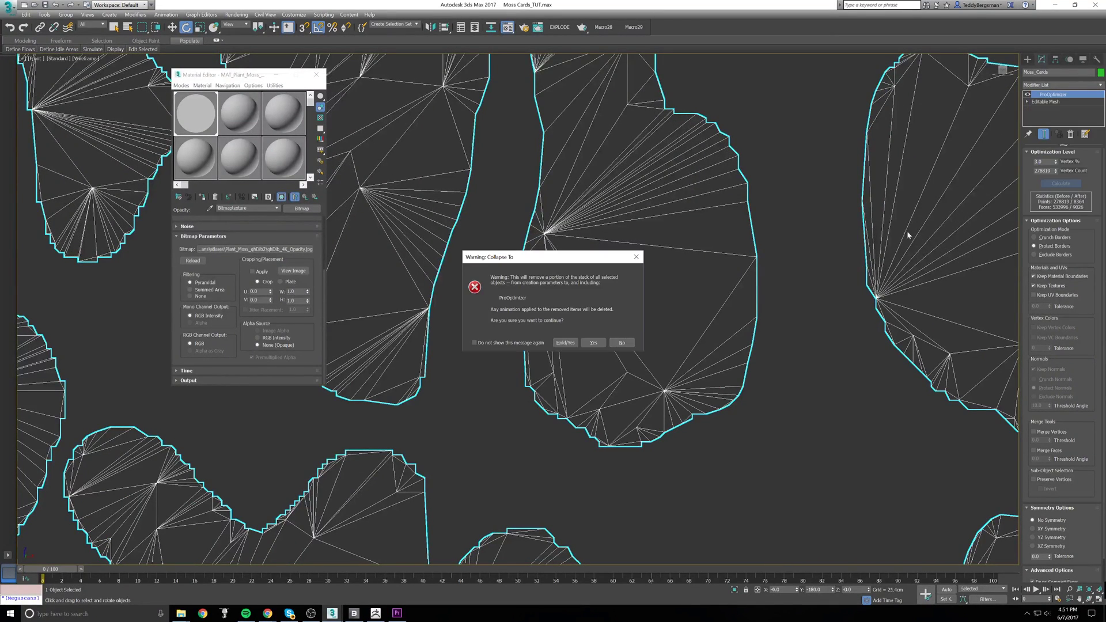
left_click(591, 343)
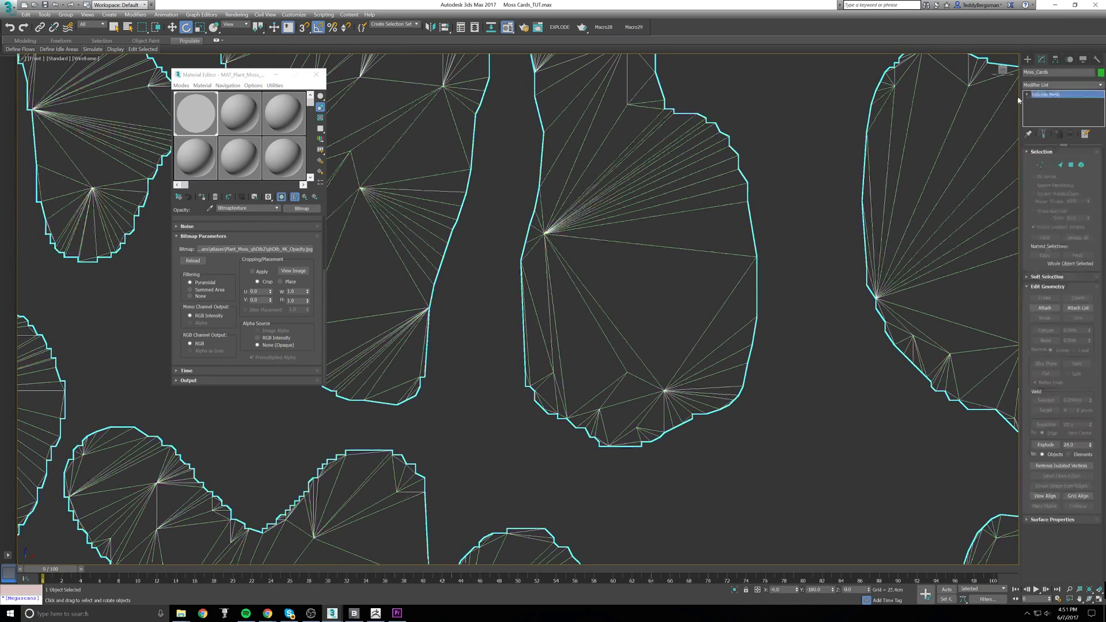
left_click(1100, 85)
left_click_drag(1102, 118, 1101, 347)
left_click(782, 399)
Step: Display the cards textured with edged faces and examine the triangulation of the sprig shapes up close
key("F3")
key("F4")
key("F3")
key("F3")
key("F4")
scroll(714, 372, "down", 5)
scroll(601, 188, "up", 4)
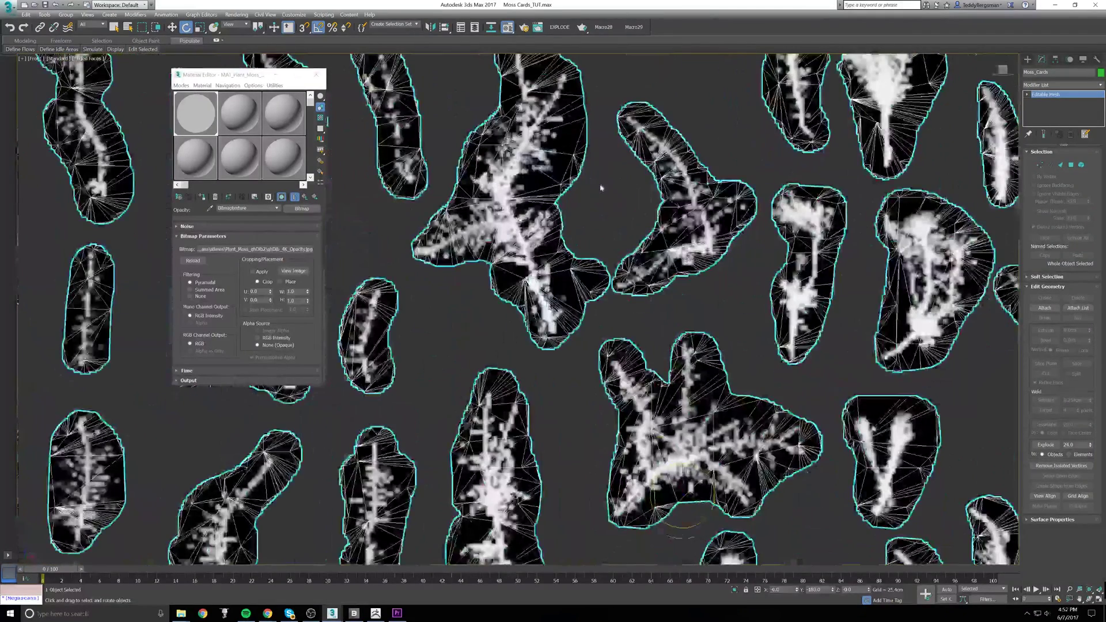
middle_click_drag(601, 188, 23, 310)
middle_click_drag(590, 287, 711, 439)
scroll(559, 272, "up", 2)
Step: Add a Subdivide modifier to the moss cards, trying a size of 0.05 cm and setting it to 0.1 cm
left_click(1102, 86)
scroll(1063, 346, "down", 10)
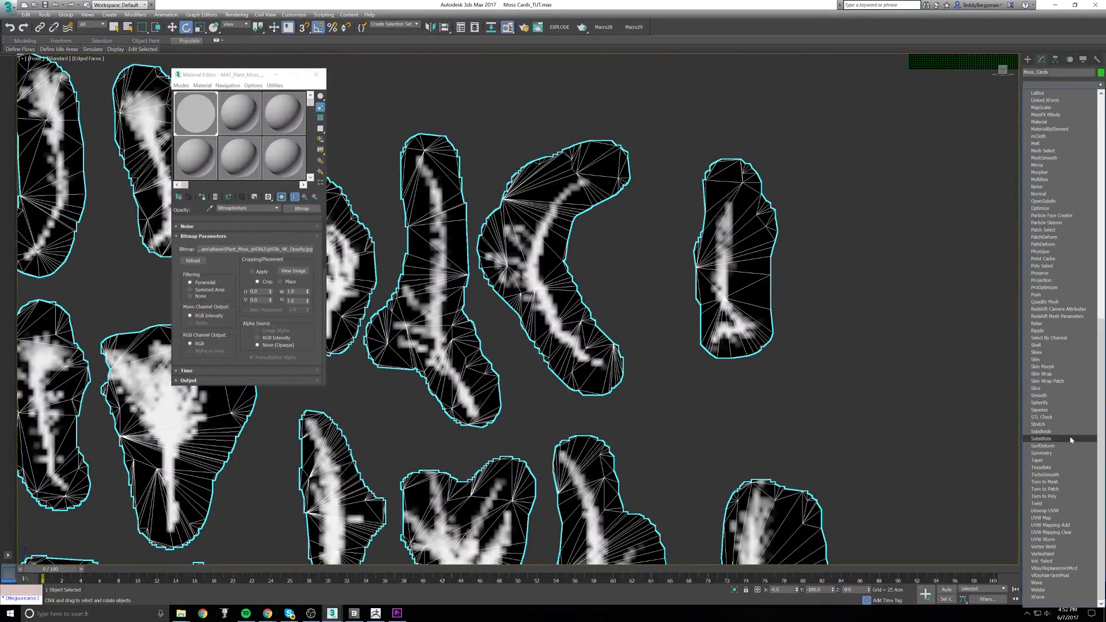
left_click(1063, 433)
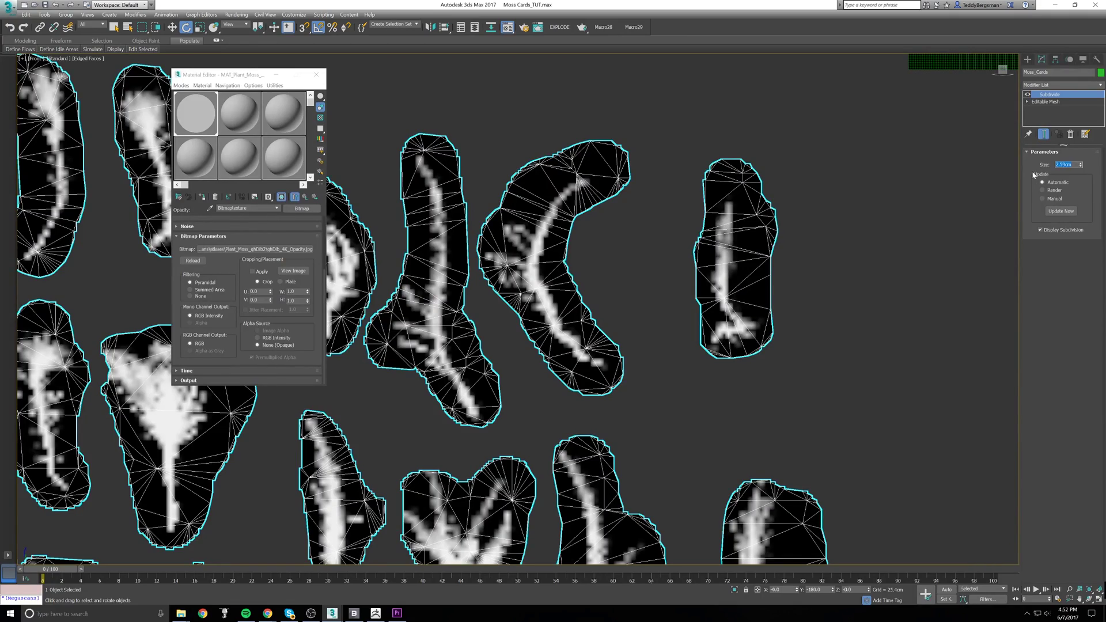
key("Return")
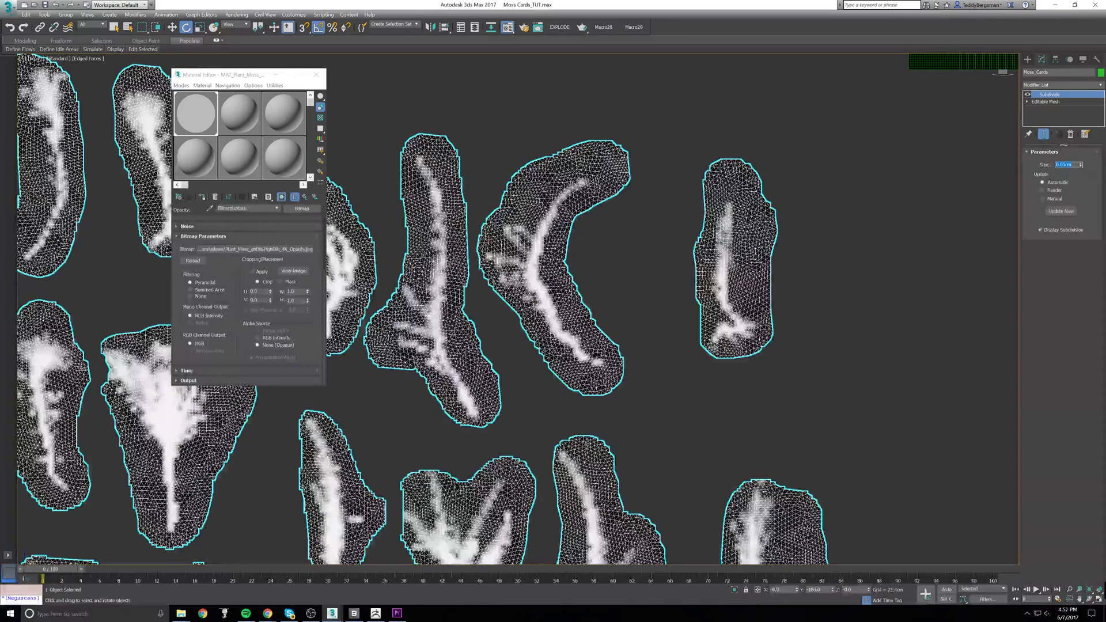
middle_click_drag(588, 388, 835, 348)
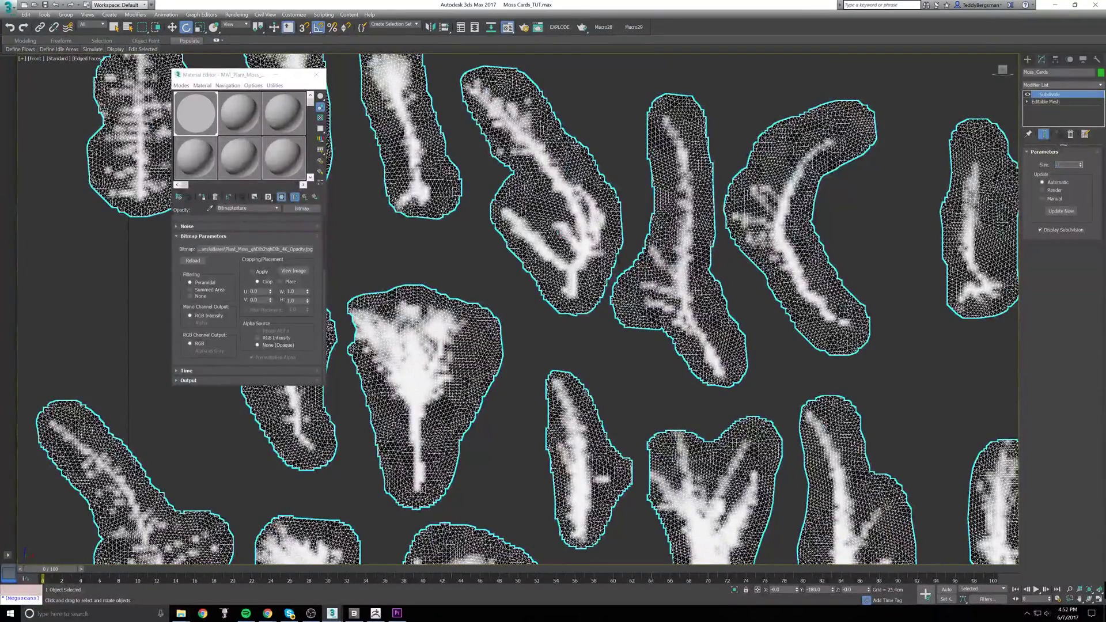
key("Return")
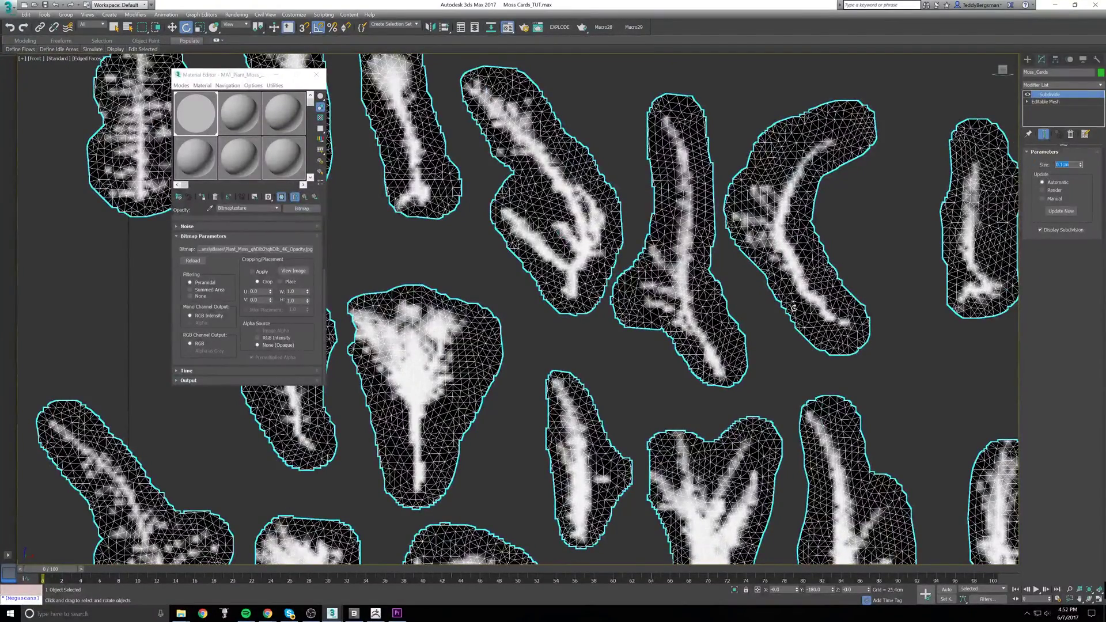
Step: Set the moss cards' Subdivide size to 0.2 cm and collapse the modifier into the mesh
scroll(794, 309, "up", 5)
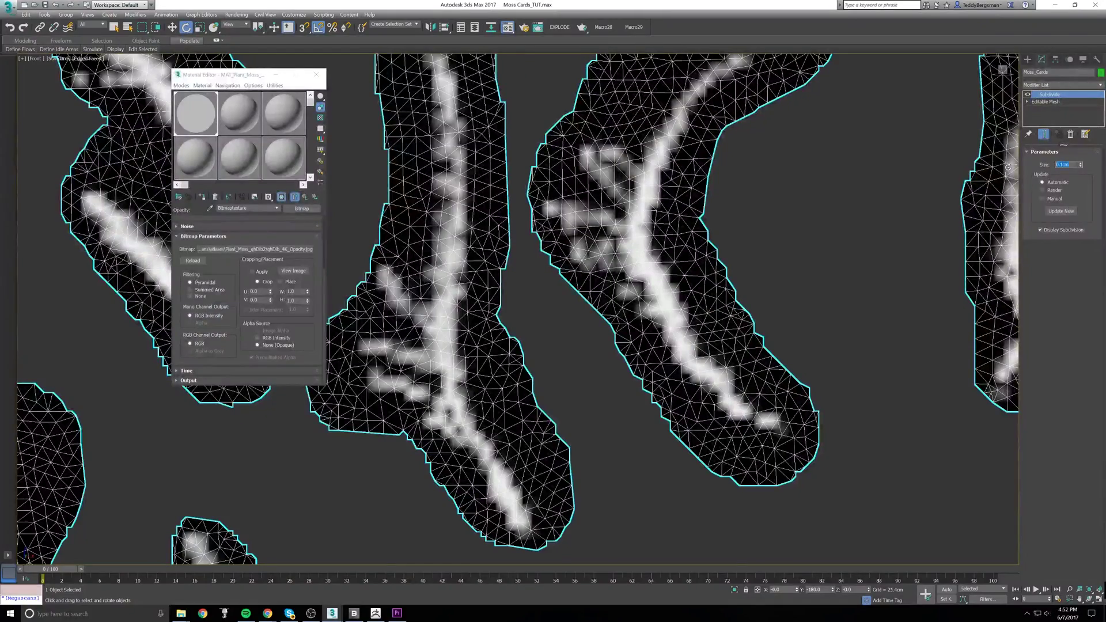
type(".2")
key("Return")
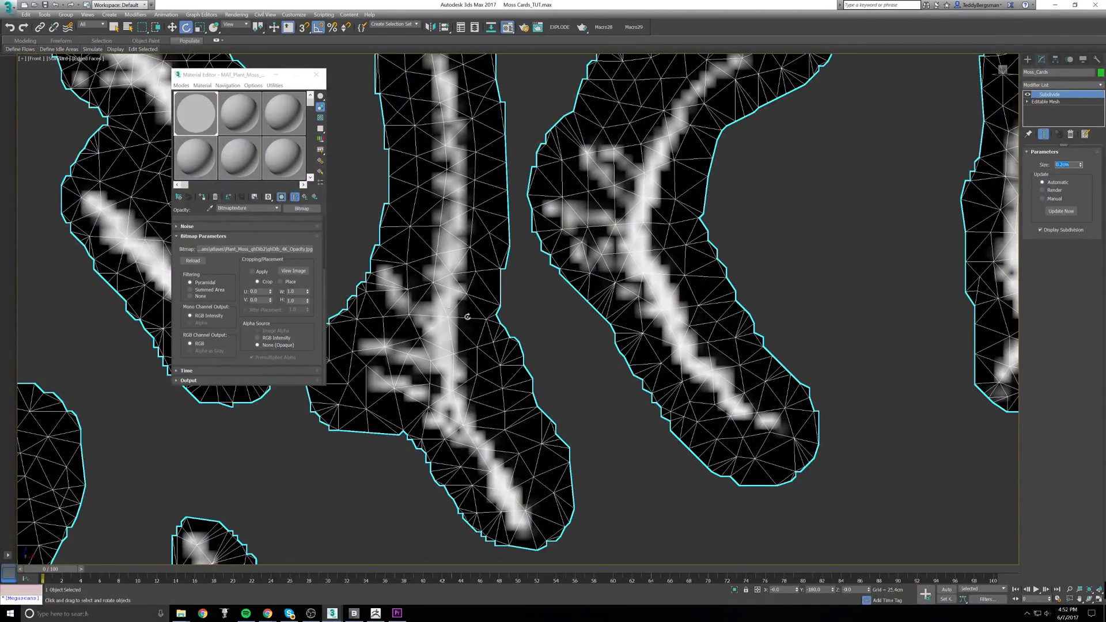
scroll(586, 337, "down", 5)
scroll(586, 339, "up", 2)
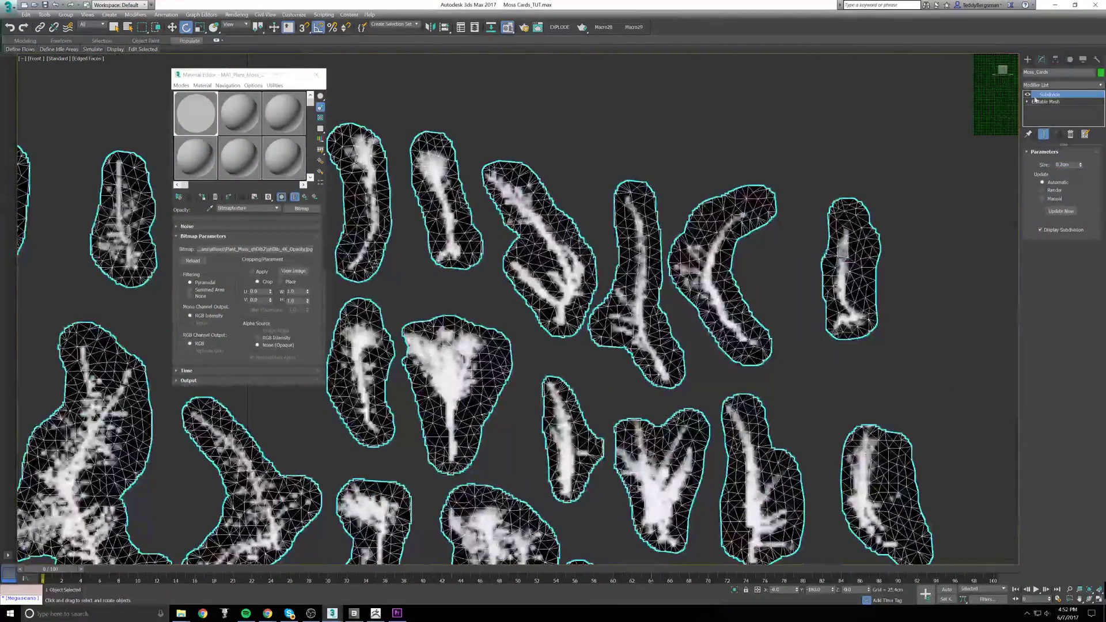
right_click(1040, 94)
left_click(1020, 165)
left_click(593, 341)
left_click(619, 144)
Step: Explode the moss cards mesh so that every element is detached as its own object, using the base name Object
scroll(628, 155, "down", 3)
scroll(628, 173, "down", 3)
left_click(587, 253)
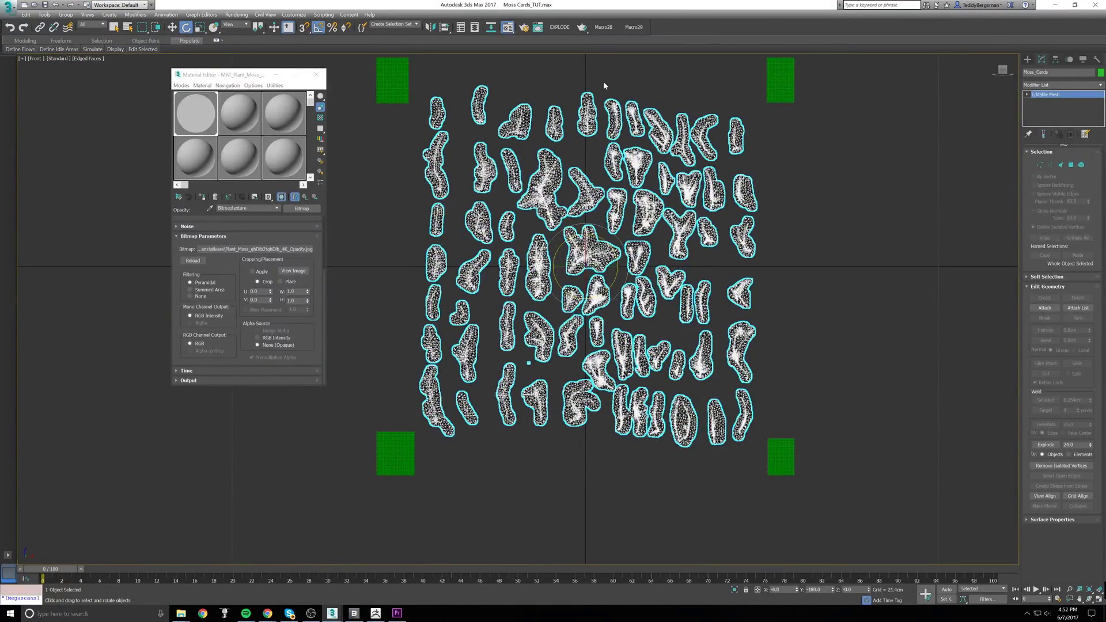
left_click(560, 27)
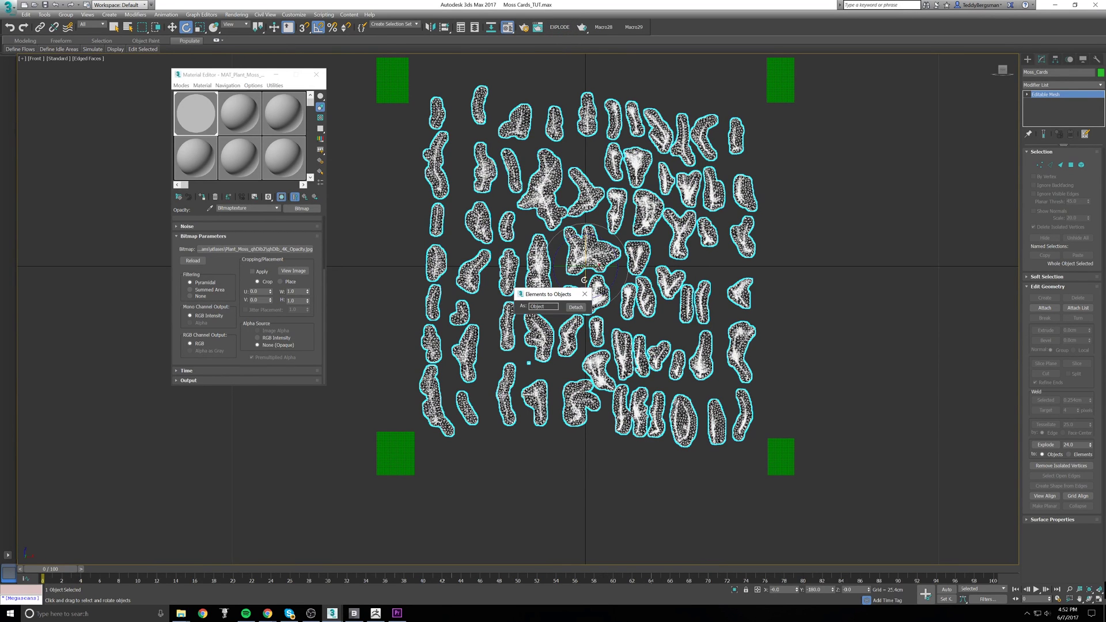
left_click(577, 307)
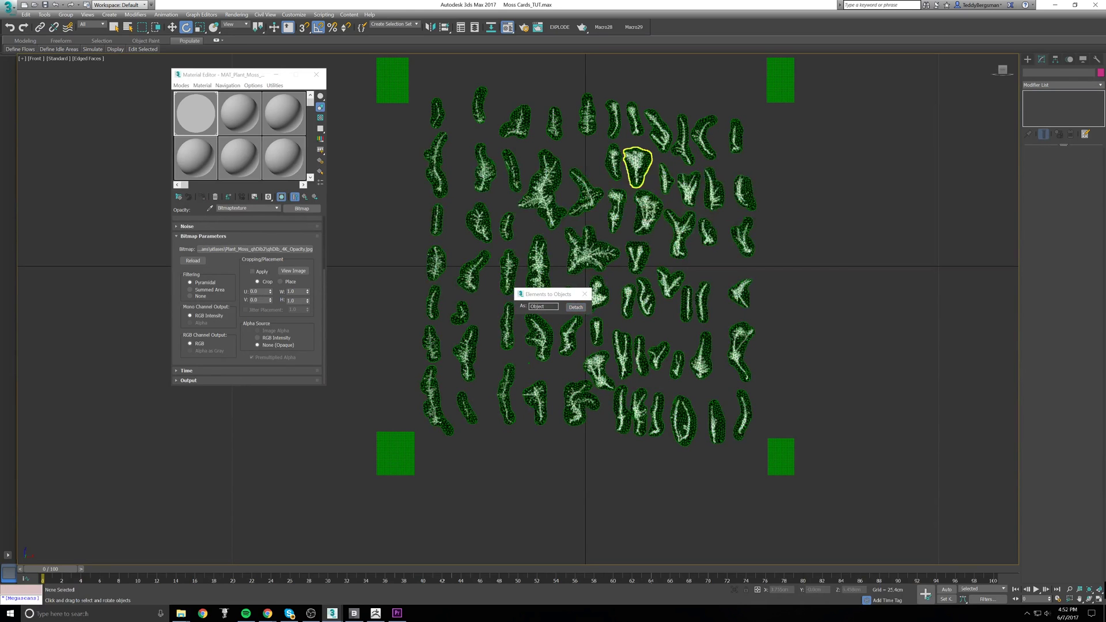
left_click(585, 293)
left_click(627, 210)
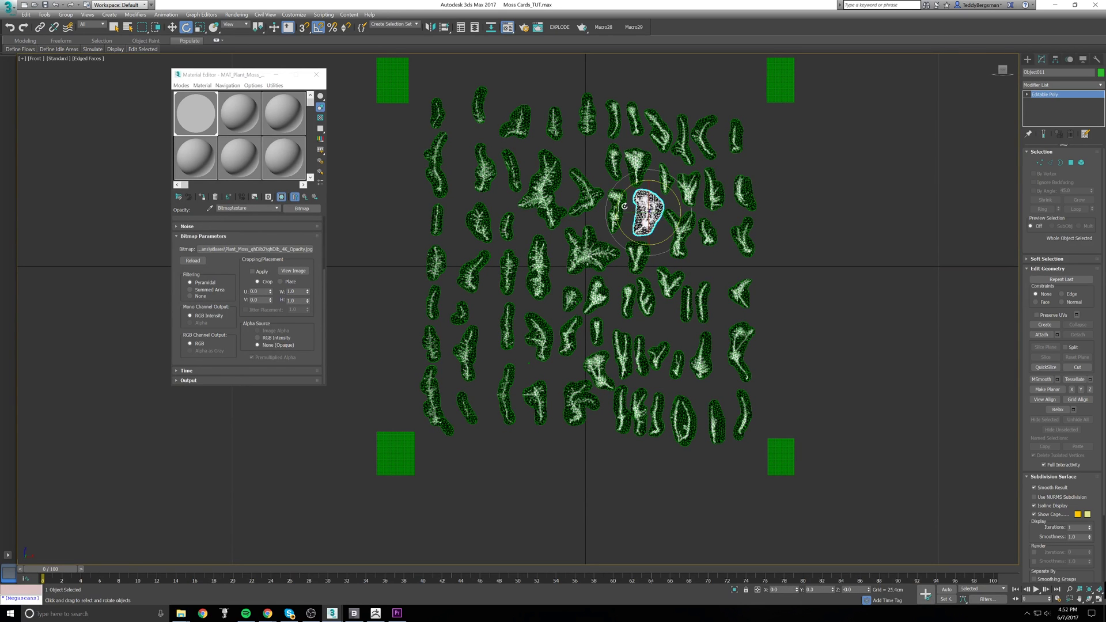
Step: Select all the separate moss card objects and rename them with the base name Moss_
left_click(427, 85)
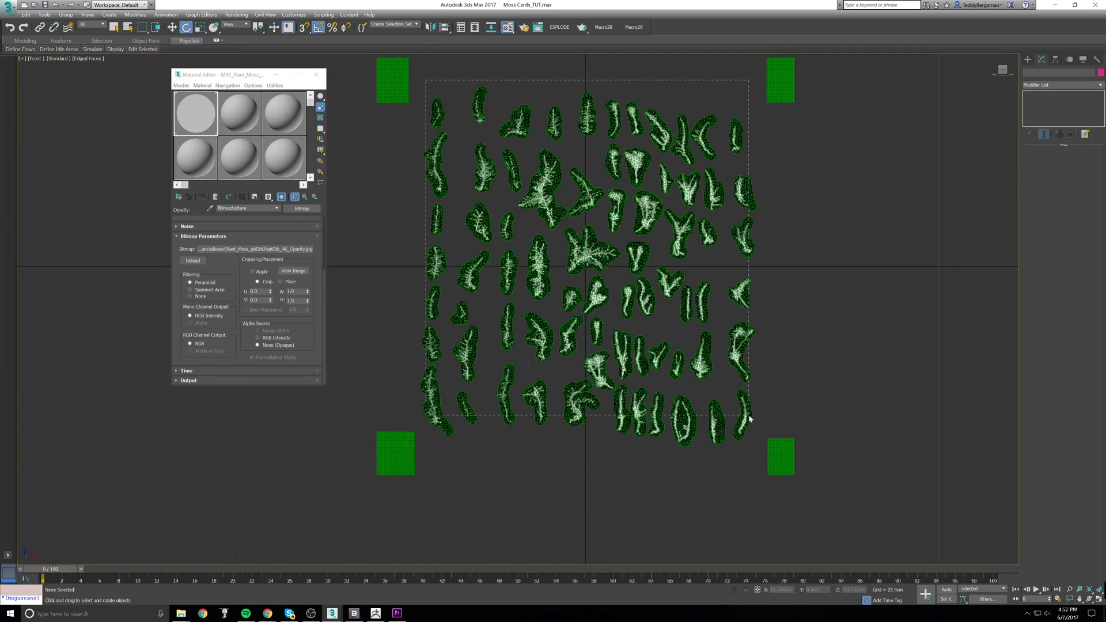
left_click_drag(749, 419, 750, 419)
left_click(45, 14)
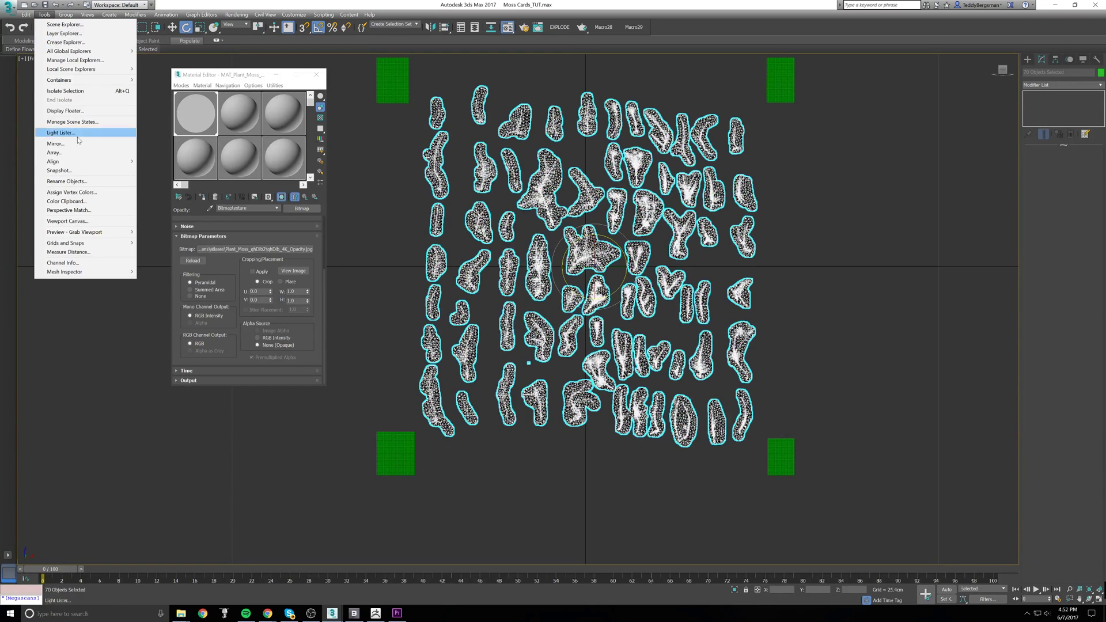
left_click(67, 181)
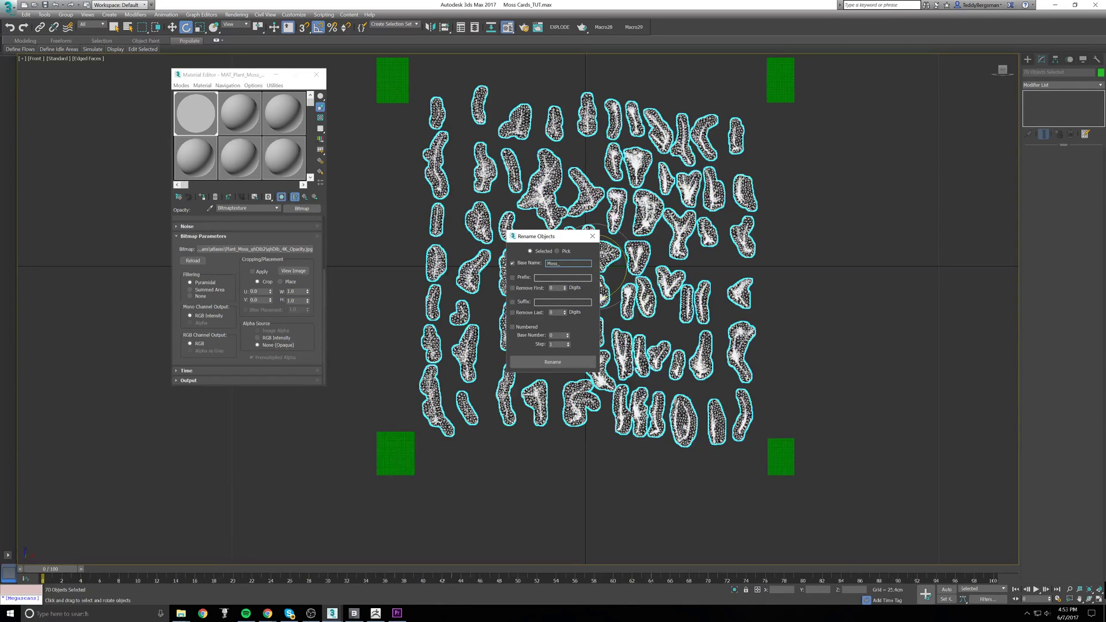
left_click(554, 362)
left_click(592, 236)
left_click(835, 245)
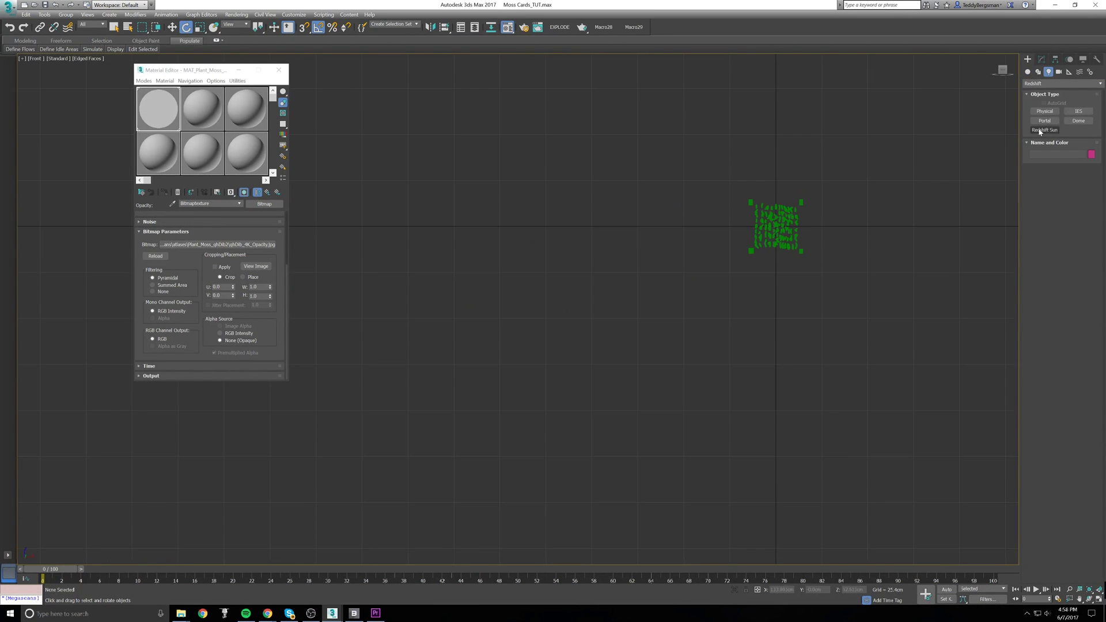
Step: Rotate a Redshift Sun light in the scene and create a physical camera from a perspective view facing the moss cards
left_click(185, 27)
mouse_move(701, 215)
left_mouse_down()
mouse_move(701, 183)
mouse_move(701, 195)
left_mouse_up()
scroll(681, 282, "up", 5)
key("p")
scroll(587, 333, "up", 5)
key("f")
key("p")
key("F4")
key("ctrl+c")
Step: Set the render output size to 2000 by 2000 and choose the Redshift Renderer
left_click(523, 27)
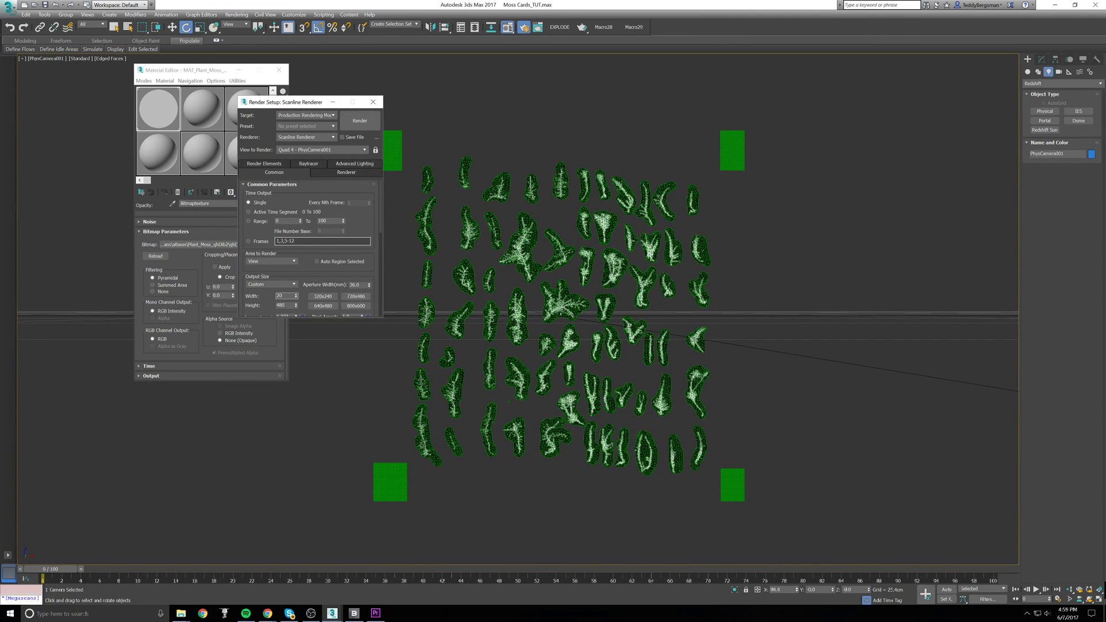
left_click(305, 137)
left_click(299, 178)
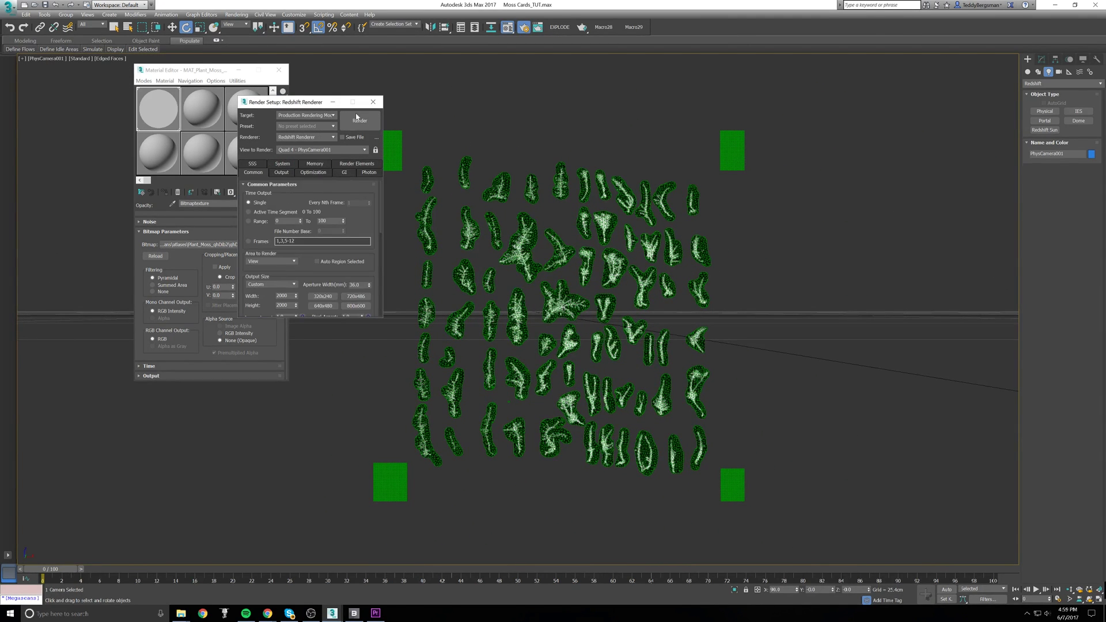
Step: Choose the primary and secondary global illumination engines and check the Redshift output sampling settings
left_click_drag(326, 96, 344, 91)
left_click(367, 167)
left_click(340, 192)
left_click(337, 216)
left_click(338, 204)
left_click(335, 228)
left_click(302, 168)
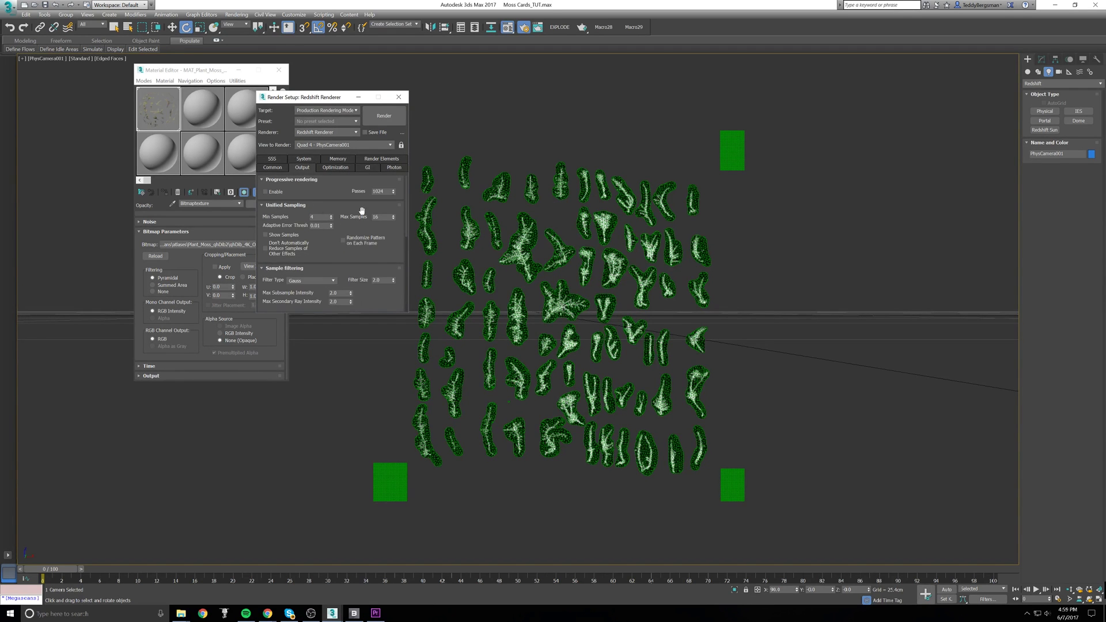
left_click(399, 97)
Step: Narrow the camera's field of view and centre the moss cards so they fill the square render frame
left_click(1042, 60)
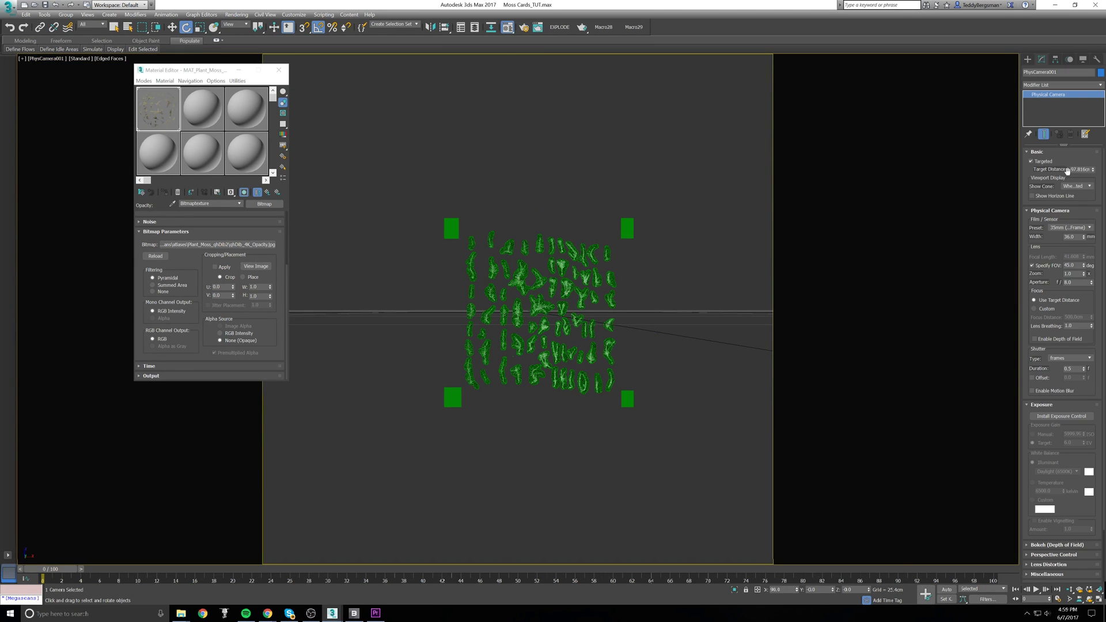
left_click_drag(1085, 266, 1084, 438)
middle_click_drag(669, 290, 597, 276)
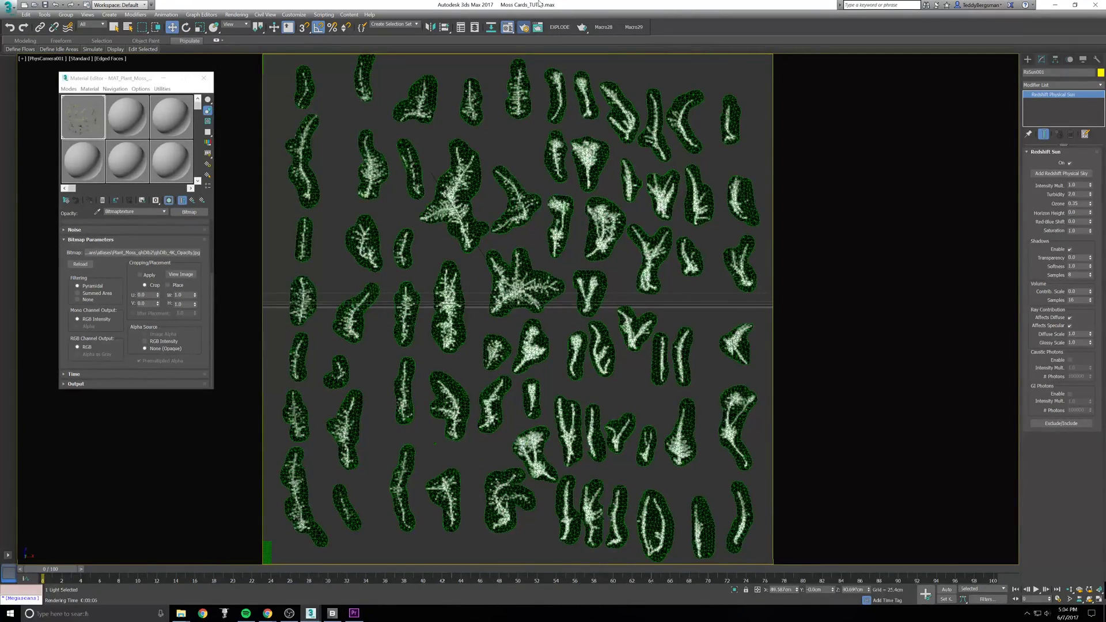
Step: Render the camera view of the moss cards and examine the sprigs up close
left_click(523, 27)
left_click(384, 116)
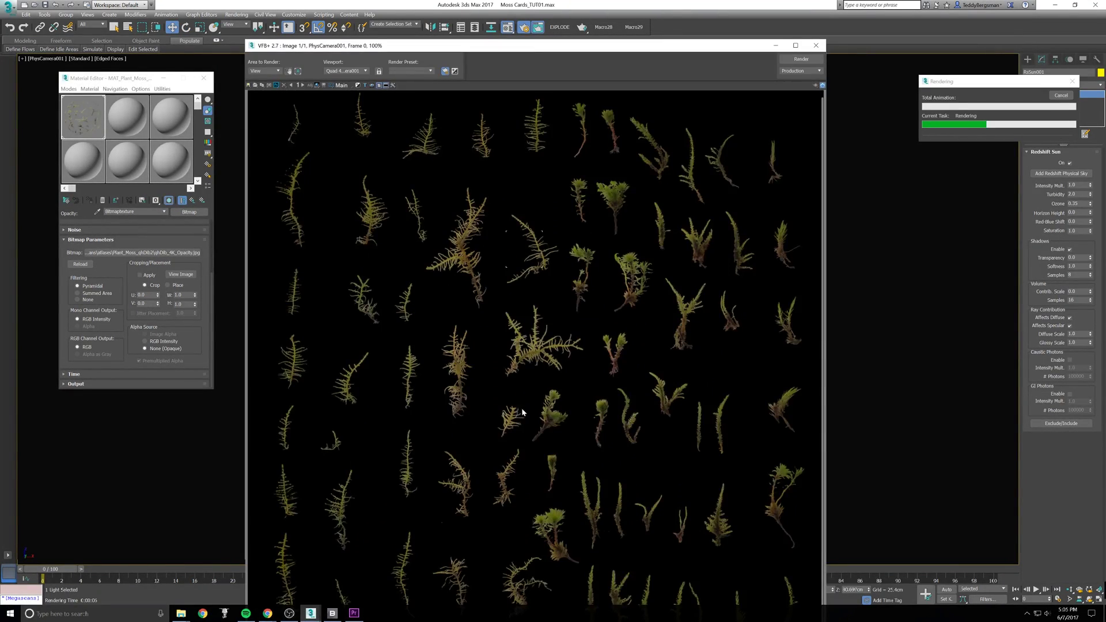
scroll(527, 167, "up", 1)
scroll(782, 277, "up", 1)
middle_click_drag(782, 277, 474, 502)
scroll(662, 236, "down", 1)
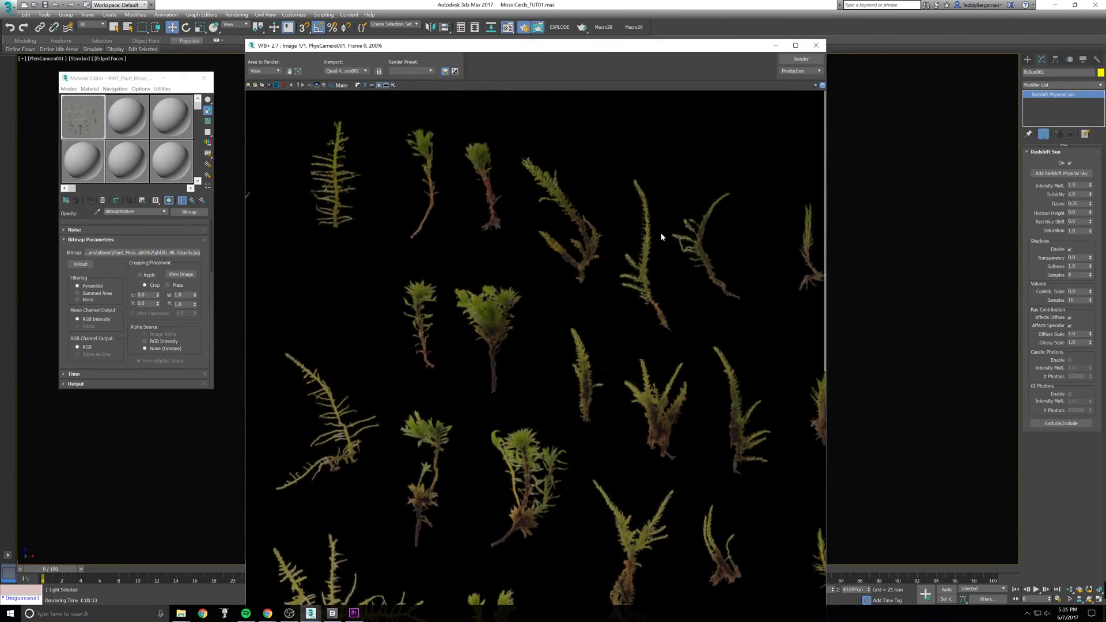
left_click(816, 46)
left_click(402, 95)
left_click(537, 27)
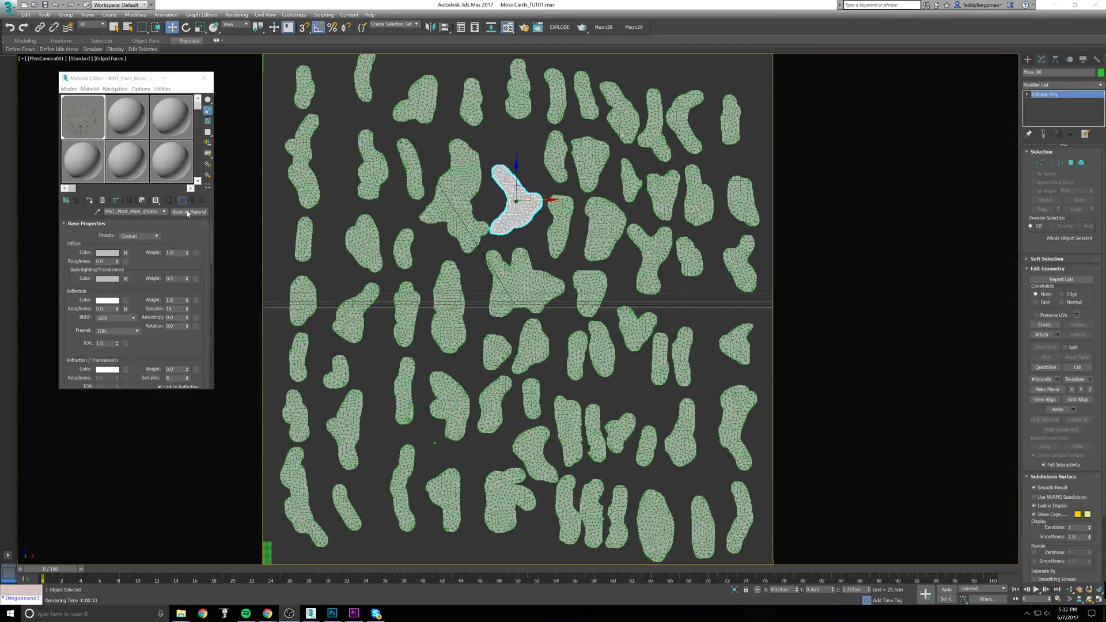
Step: Replace the moss material with a Redshift Sprite, keeping the old material as its sub-material
left_click(190, 212)
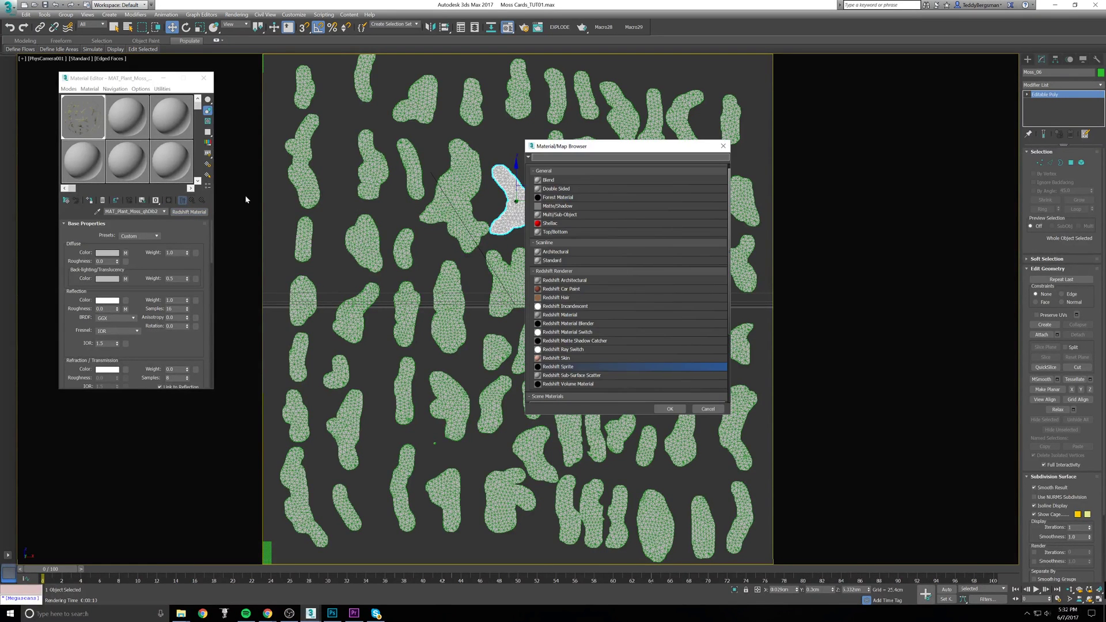
double_click(567, 367)
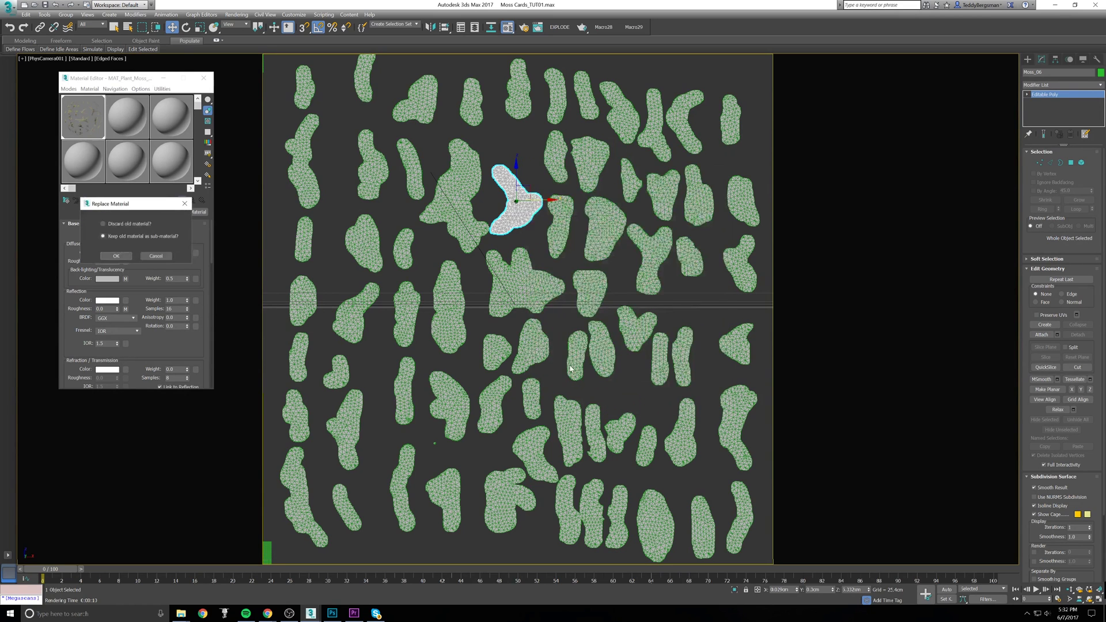
left_click(117, 256)
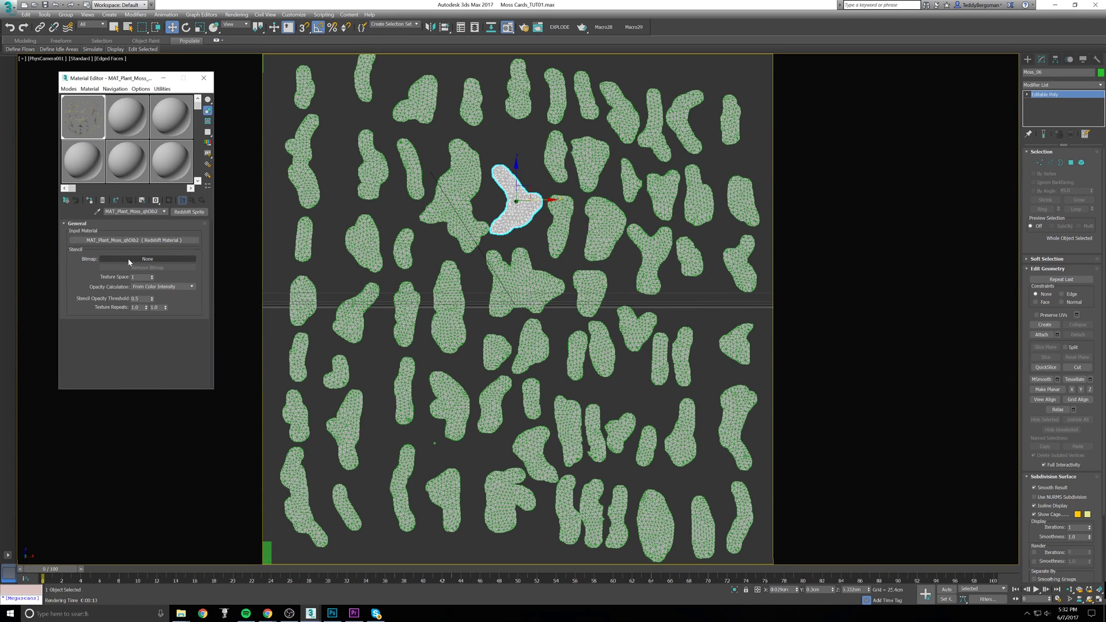
Step: Copy the opacity bitmap path from the input Redshift material and paste it as the Sprite's stencil bitmap
left_click(134, 240)
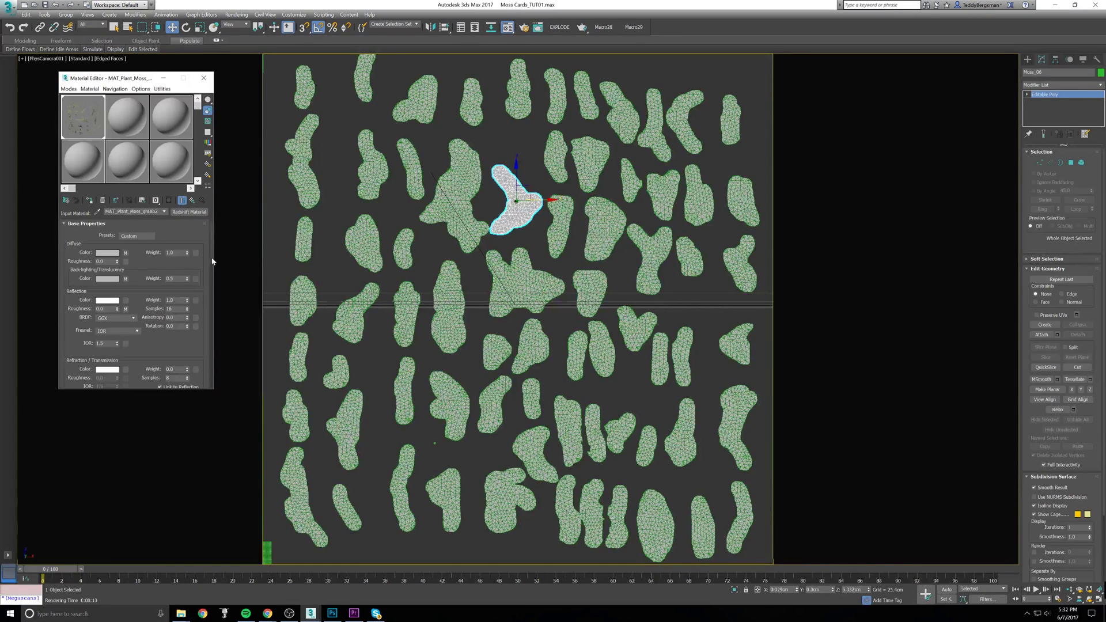
left_click_drag(213, 256, 202, 370)
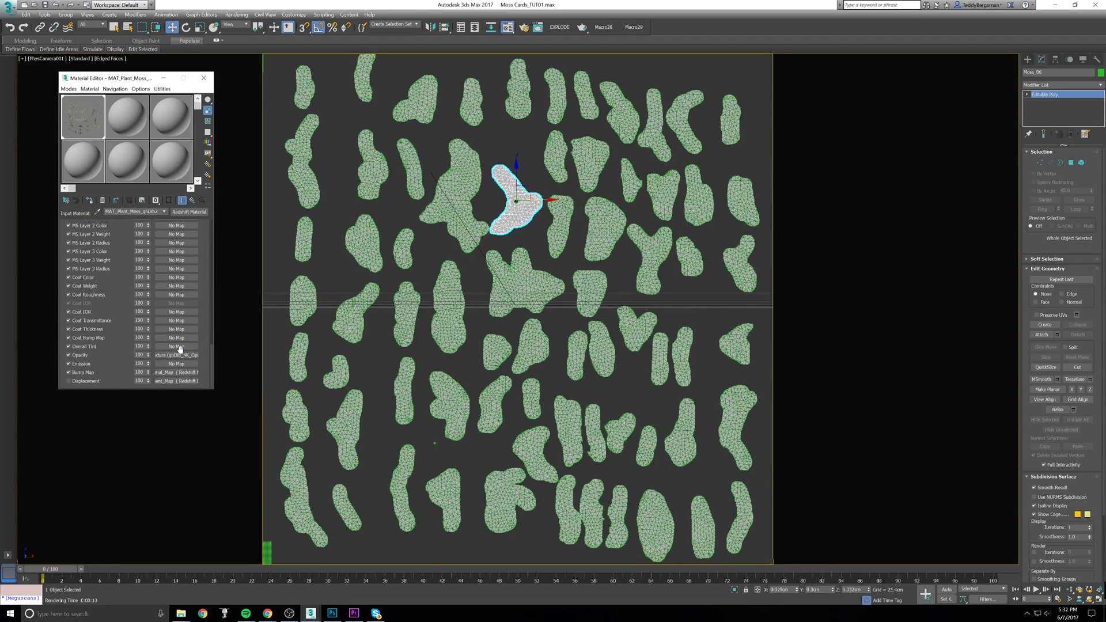
left_click(178, 355)
right_click(179, 254)
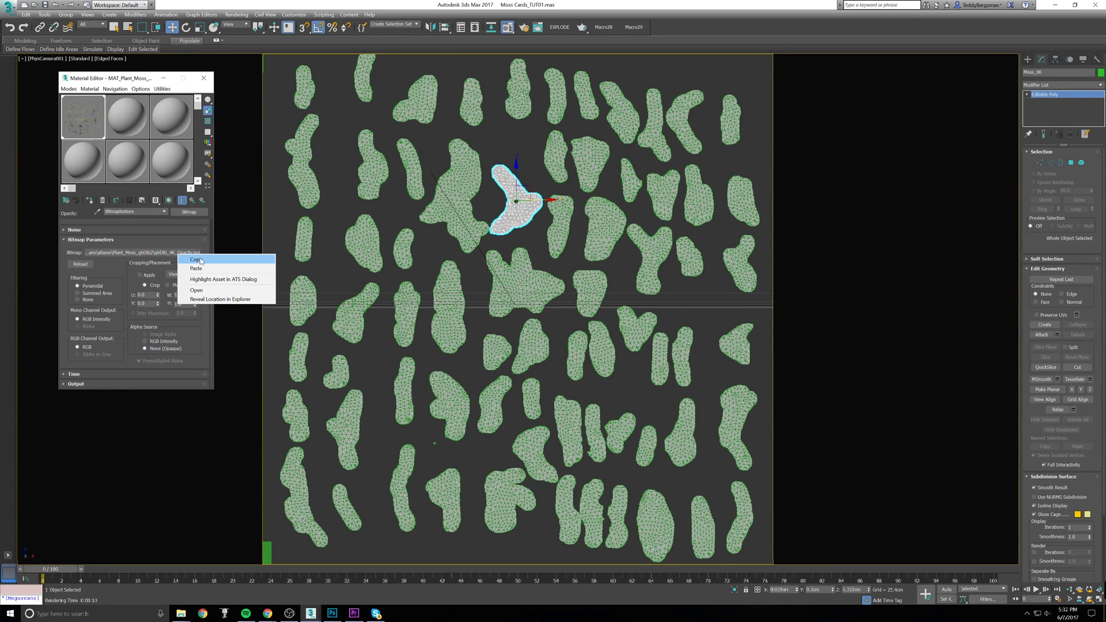
left_click(196, 260)
left_click(193, 201)
left_click(195, 201)
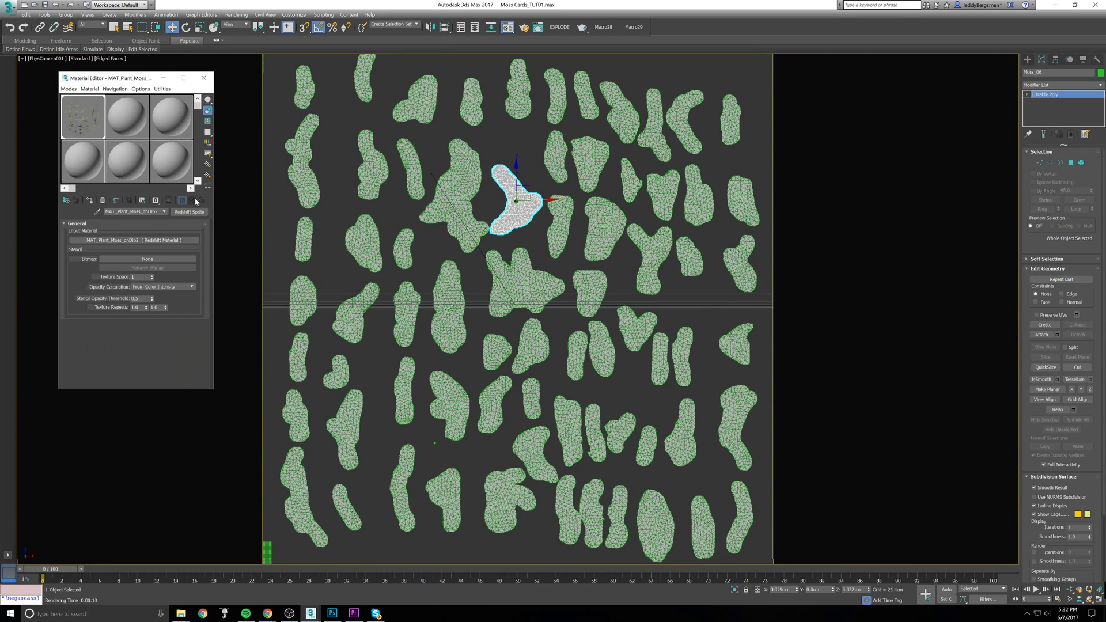
right_click(165, 258)
left_click(184, 265)
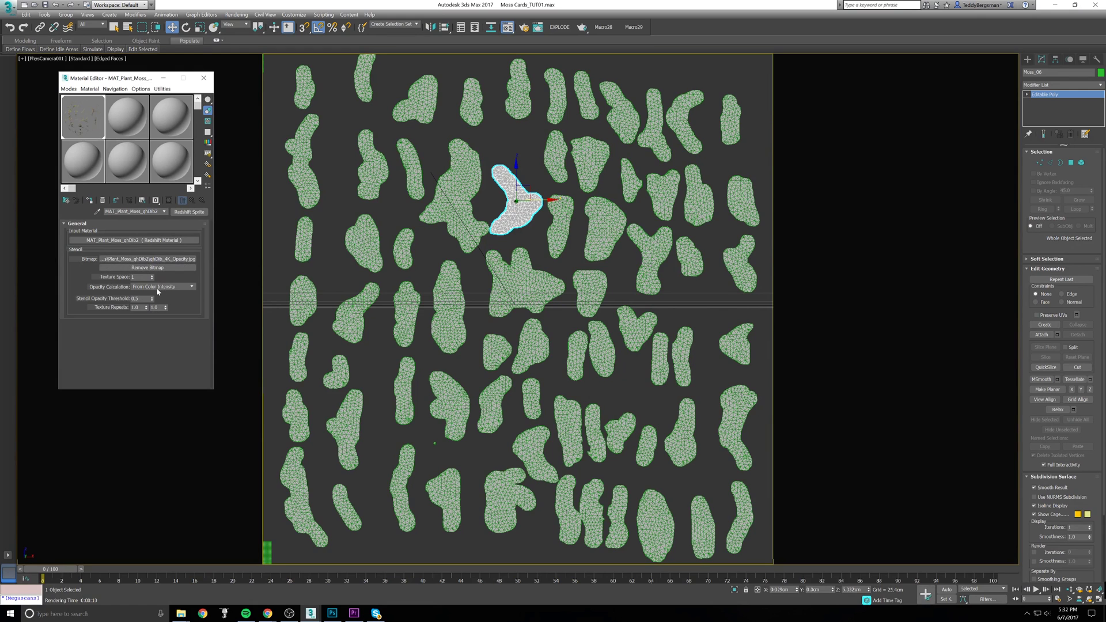
left_click_drag(110, 84, 128, 87)
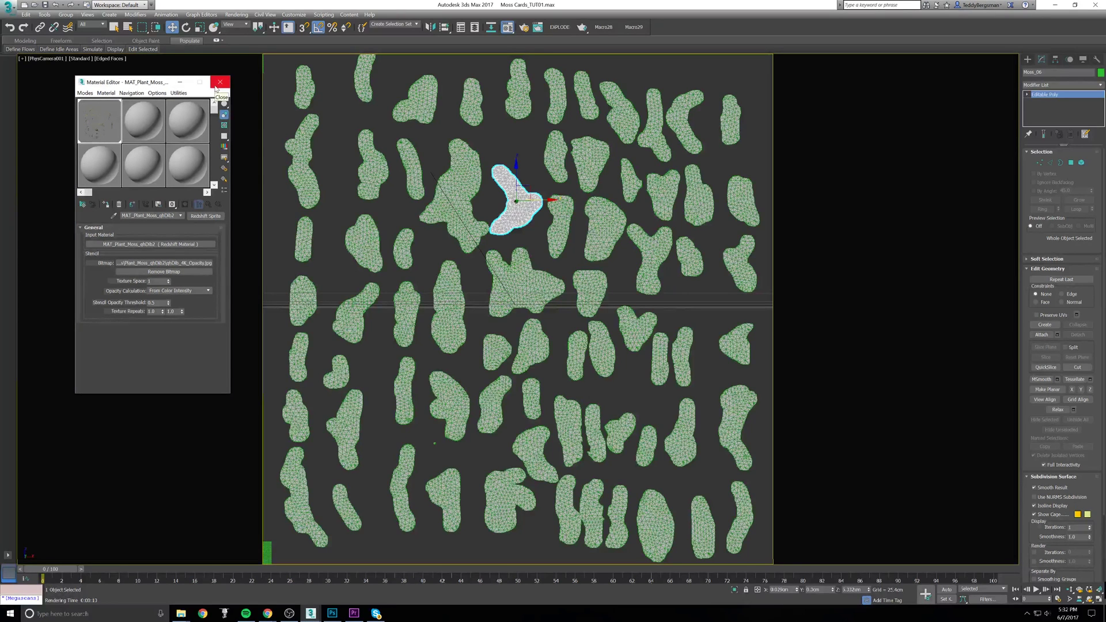
left_click(507, 141)
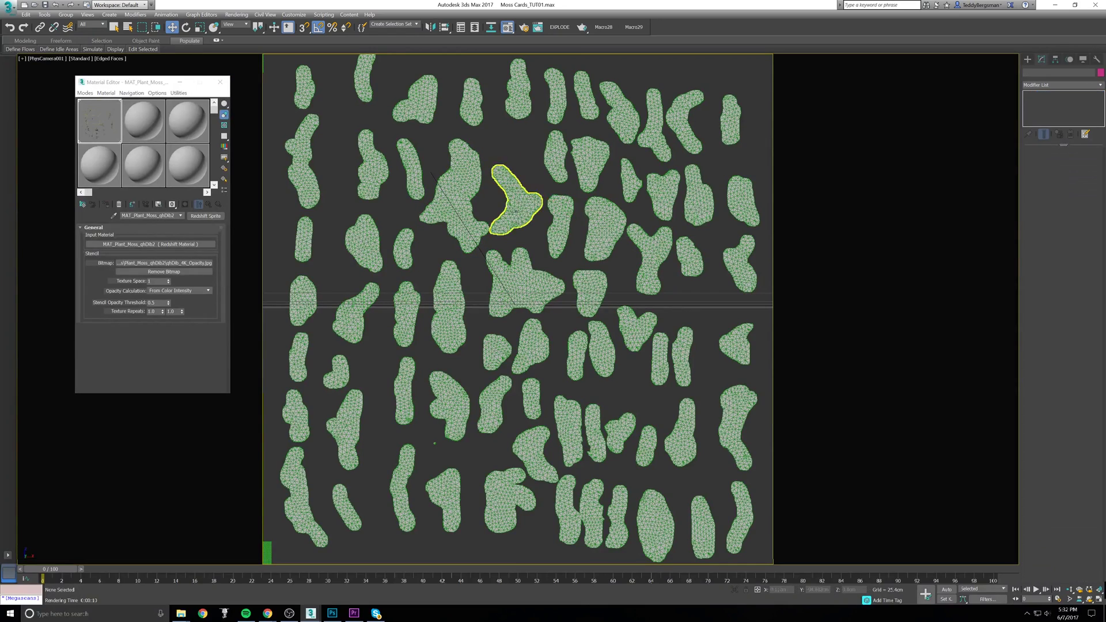
left_click(517, 217)
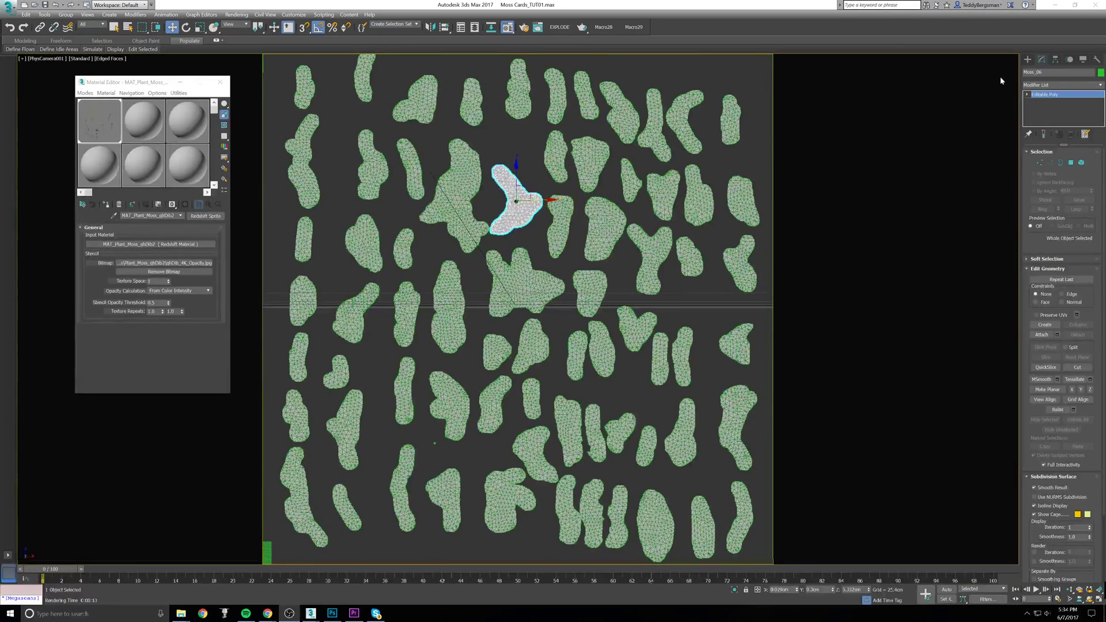
Step: Run the getinlineV5 script from the desktop on the scene and show the moss cards in the front view
left_click(1075, 5)
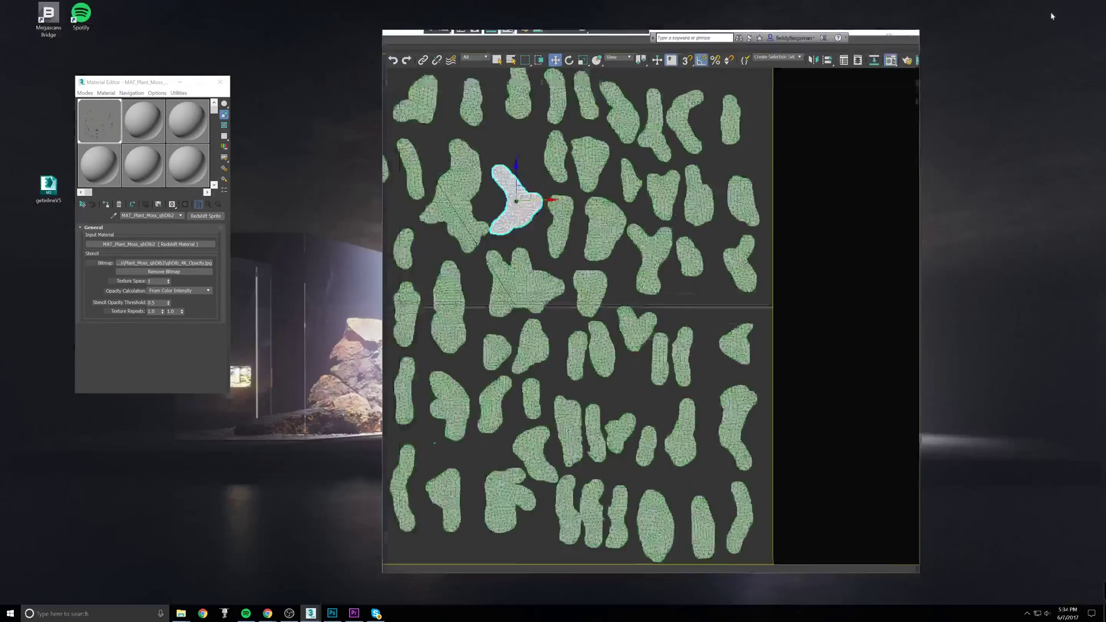
left_click(597, 306)
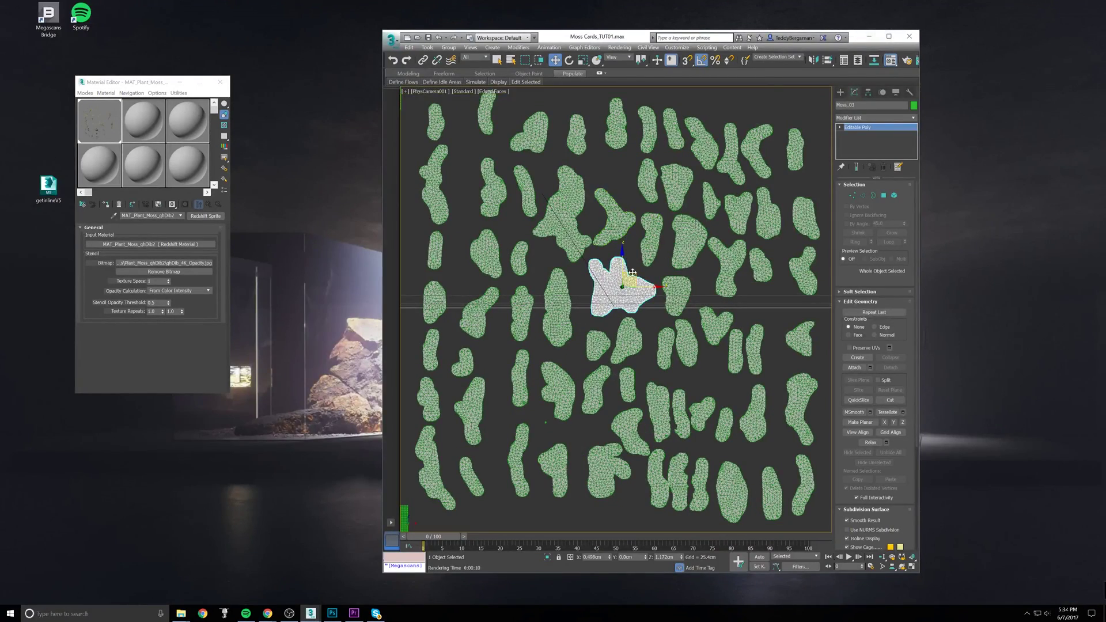
double_click(48, 185)
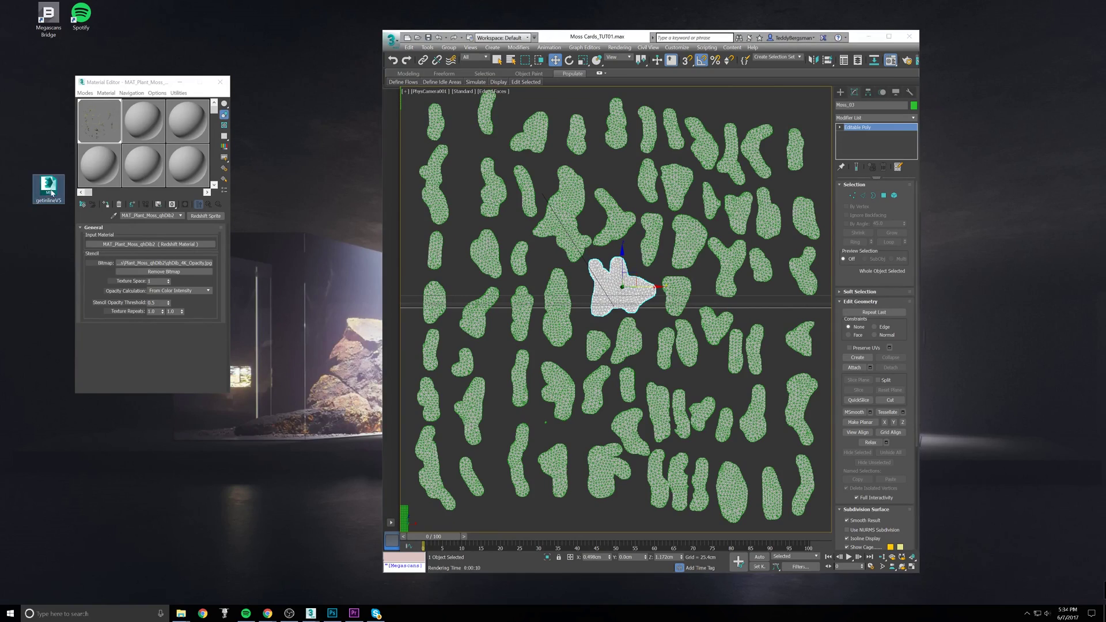
left_click(890, 36)
key("f")
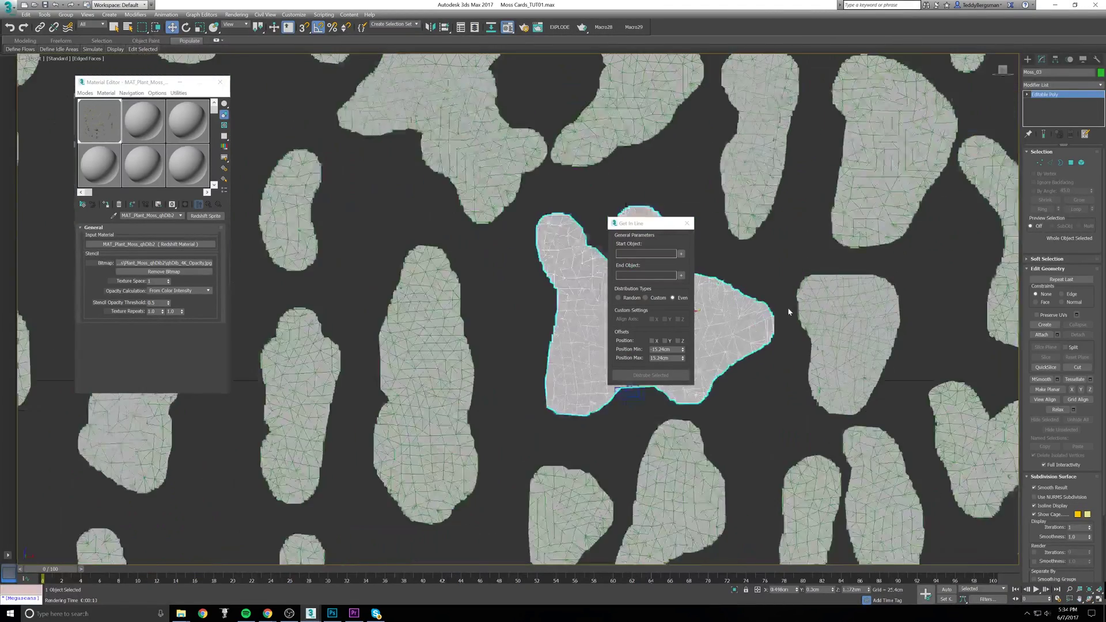
left_click_drag(628, 221, 742, 218)
scroll(529, 302, "up", 3)
scroll(495, 242, "down", 3)
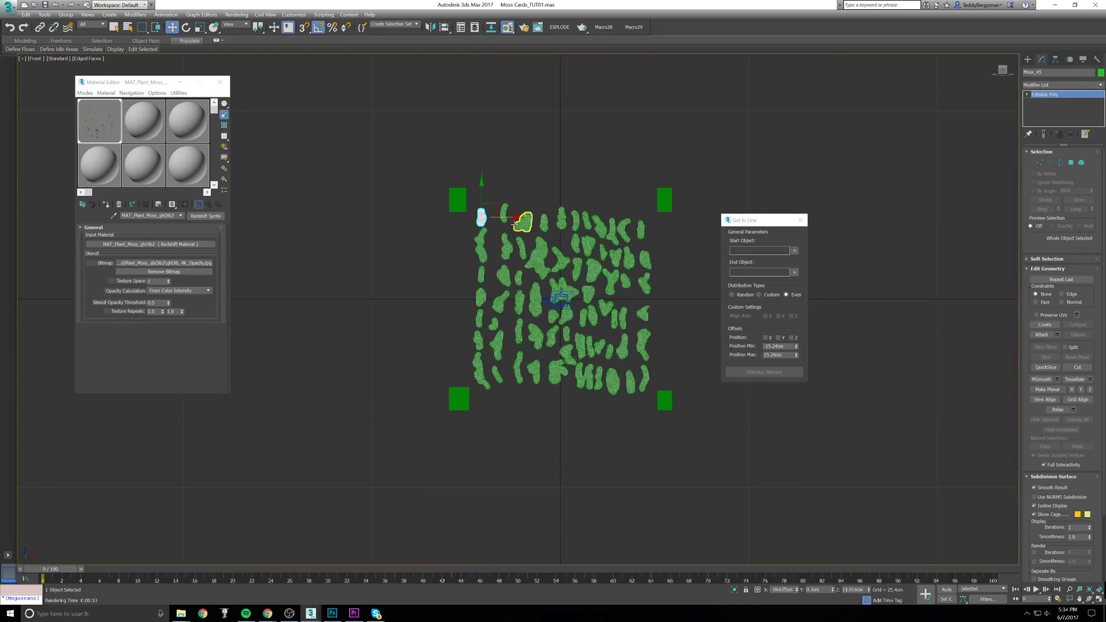
Step: Move card Moss_45 far out on one side of the moss sheet and Moss_56 far out on the opposite side
left_click_drag(494, 202, 281, 277)
left_click(642, 380)
scroll(968, 378, "down", 2)
left_click_drag(672, 378, 987, 287)
middle_click_drag(887, 349, 865, 341)
left_click_drag(760, 217, 759, 217)
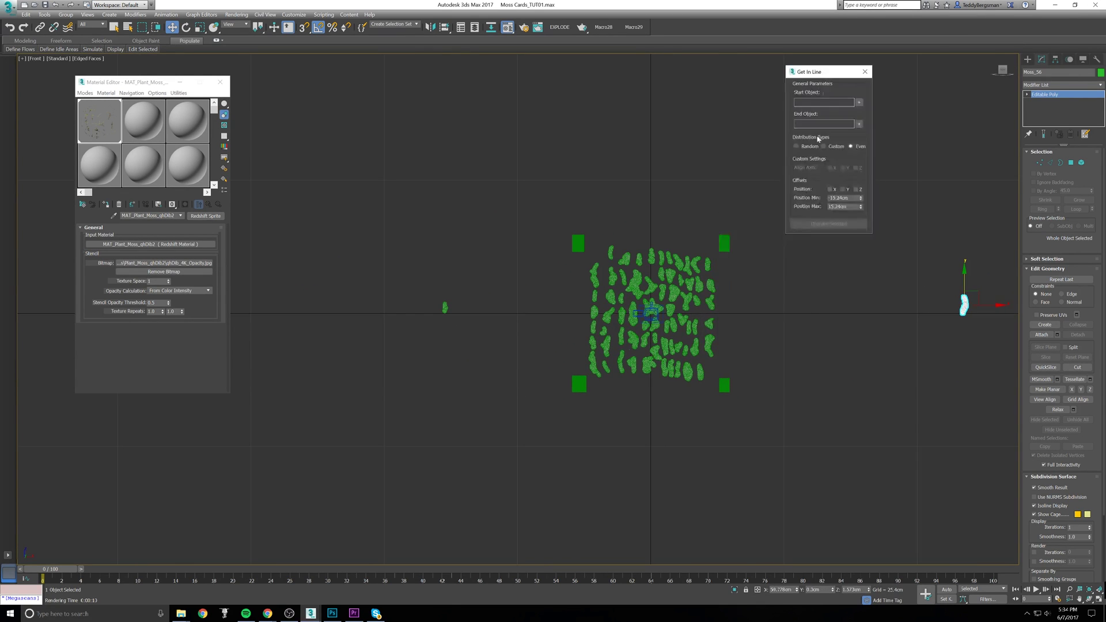
left_click(445, 307)
left_click_drag(471, 307, 373, 308)
Step: Assign Moss_45 as the start object and Moss_56 as the end object for the Get In Line script
left_click(859, 102)
left_click(347, 308)
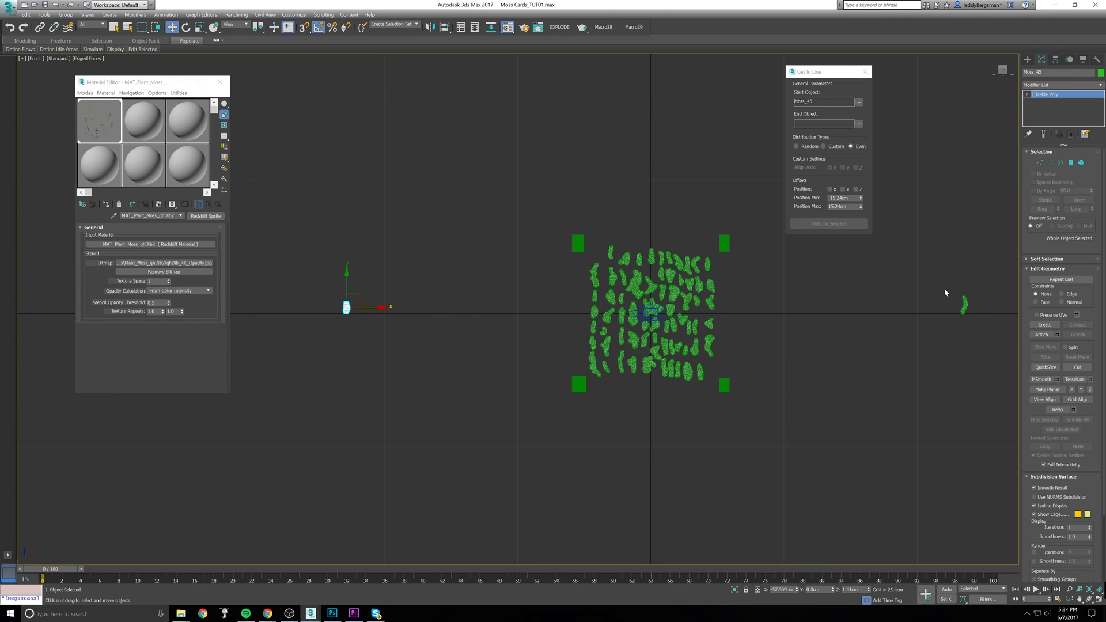
left_click(860, 124)
left_click(964, 306)
Step: Hide the green corner objects and the camera around the moss cards, and return to the front view
left_click(581, 242)
right_click(580, 240)
left_click(608, 222)
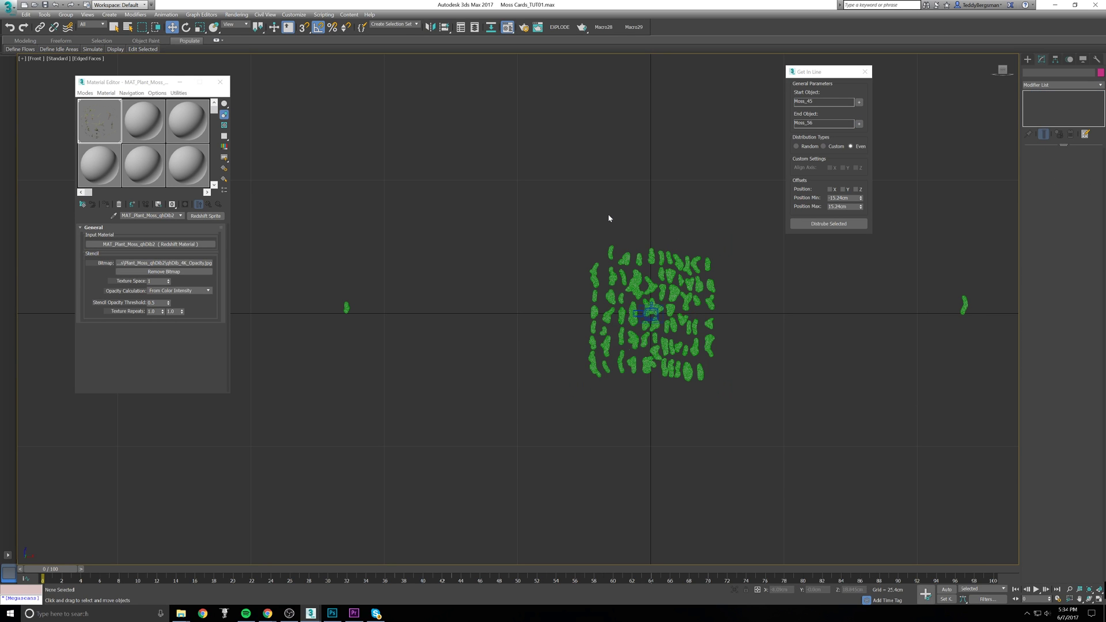
left_click_drag(734, 373, 734, 374)
middle_click_drag(734, 374, 800, 405, "alt")
right_click(800, 405)
left_click(810, 381)
key("f")
scroll(582, 300, "down", 5)
Step: Select all the moss cards between the two end cards and distribute them evenly in a line
left_click_drag(520, 237, 598, 331)
key("ctrl+a")
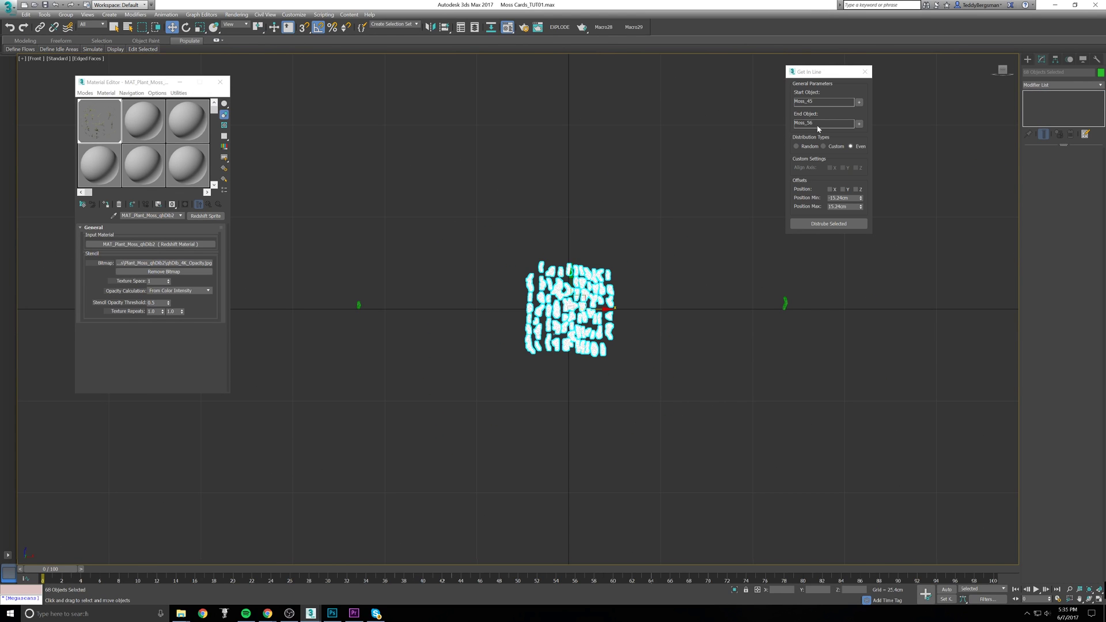
left_click(826, 224)
Step: Move the start card farther out and redistribute the cards evenly for wider gaps, checking the spacing along the row
middle_click_drag(546, 287, 655, 273)
left_click(470, 291)
scroll(470, 290, "down", 6)
left_click_drag(499, 288, 390, 288)
scroll(513, 295, "up", 8)
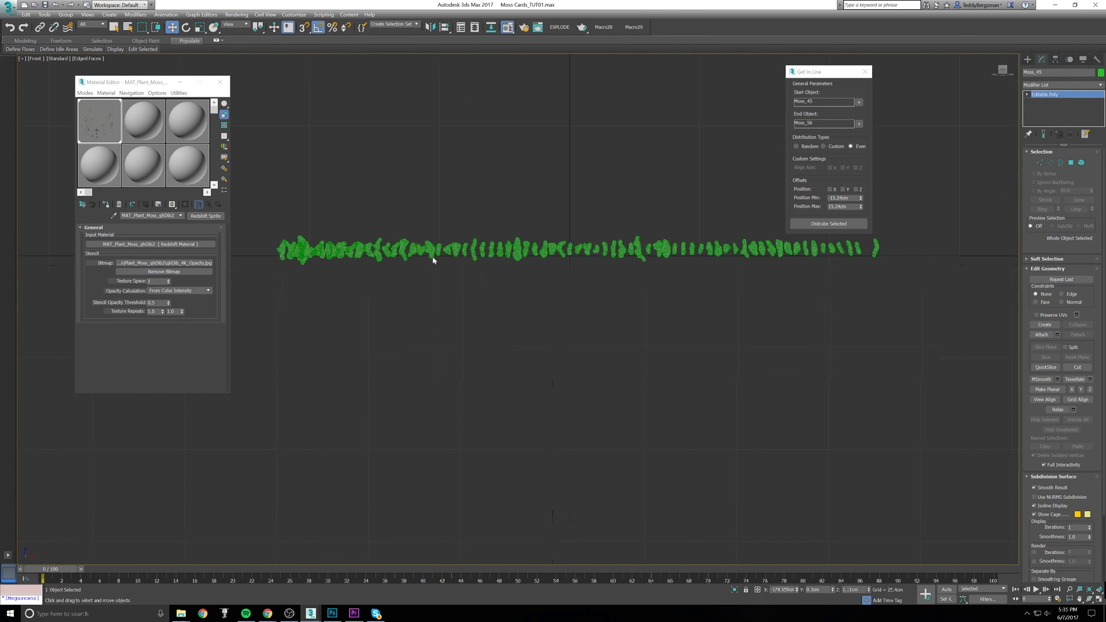
left_click_drag(265, 216, 857, 288)
left_click(828, 224)
scroll(645, 258, "down", 4)
left_click(376, 245)
scroll(455, 261, "up", 5)
middle_click_drag(245, 252, 563, 254)
scroll(563, 254, "up", 1)
scroll(563, 255, "down", 8)
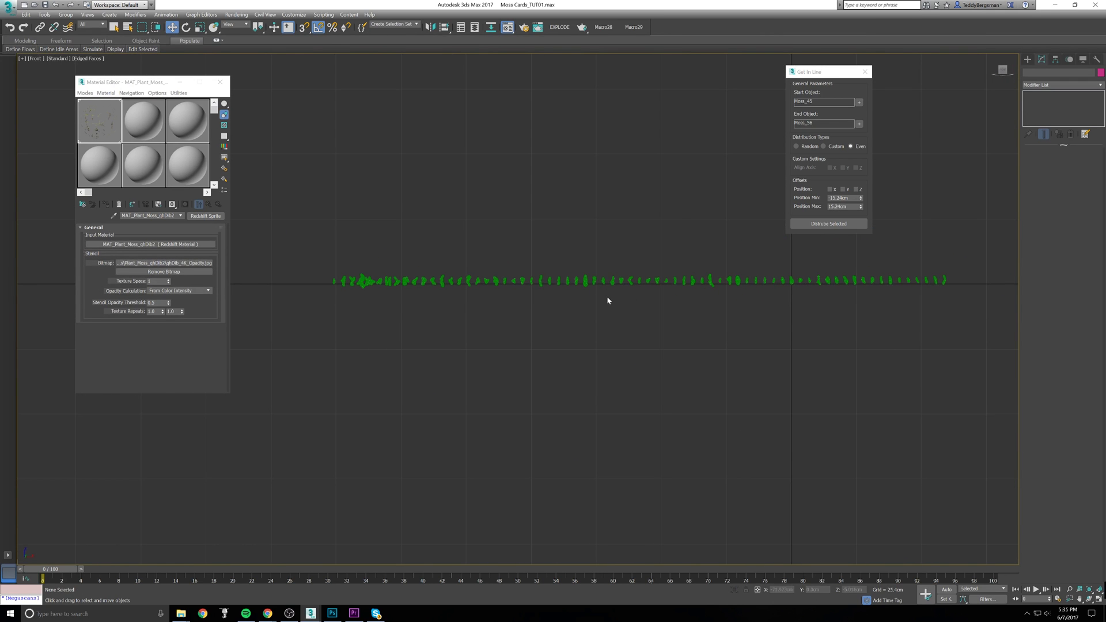
scroll(623, 333, "up", 2)
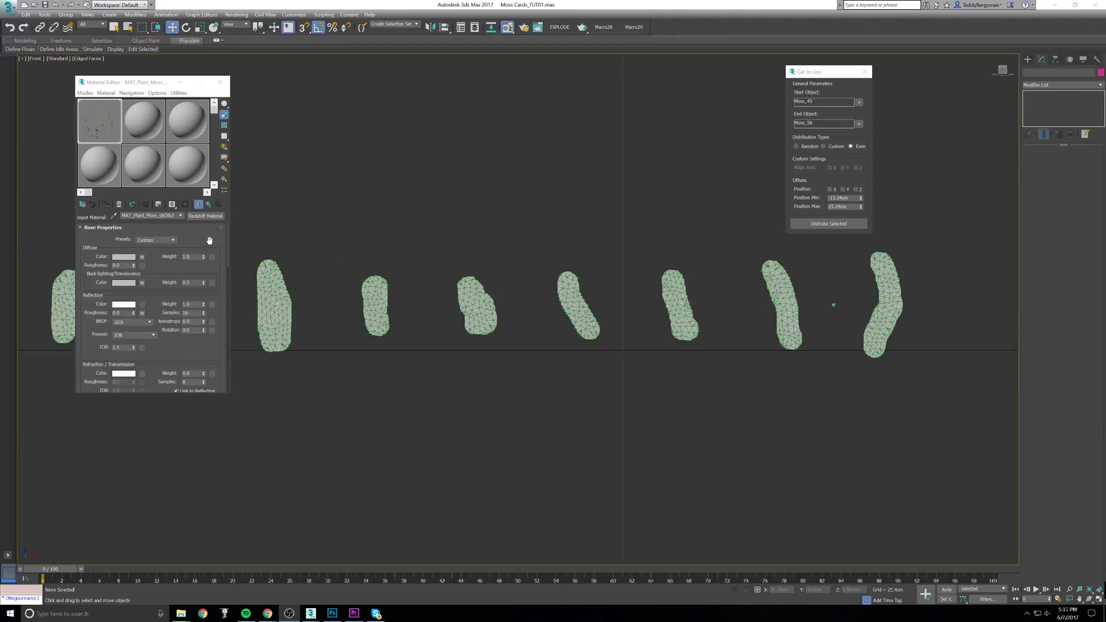
Step: Show the material's diffuse albedo bitmap on the cards in the viewport and turn off the edged-faces display
left_click(142, 257)
left_click(185, 205)
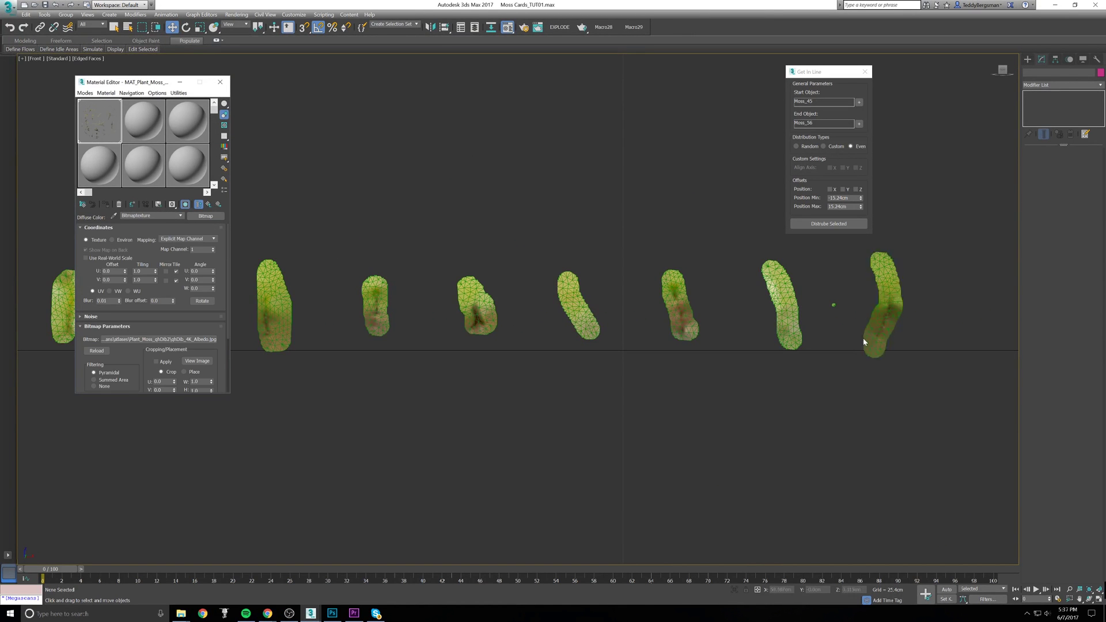
key("F4")
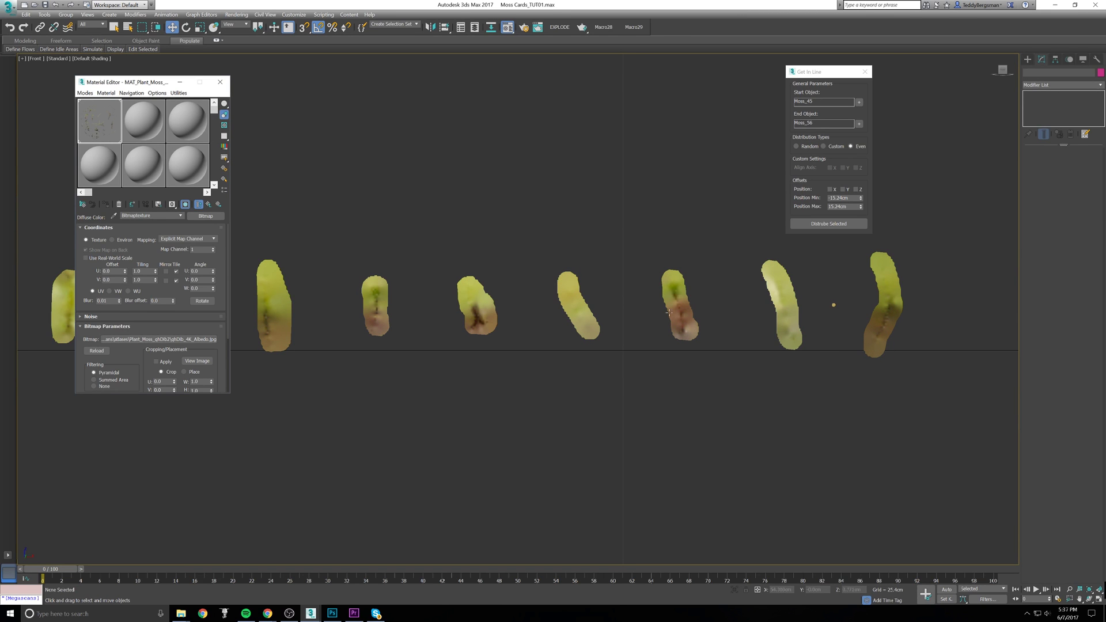
Step: Change the maximum display resolution for texture maps in the viewport configuration and apply it
left_click(22, 60)
left_click(58, 151)
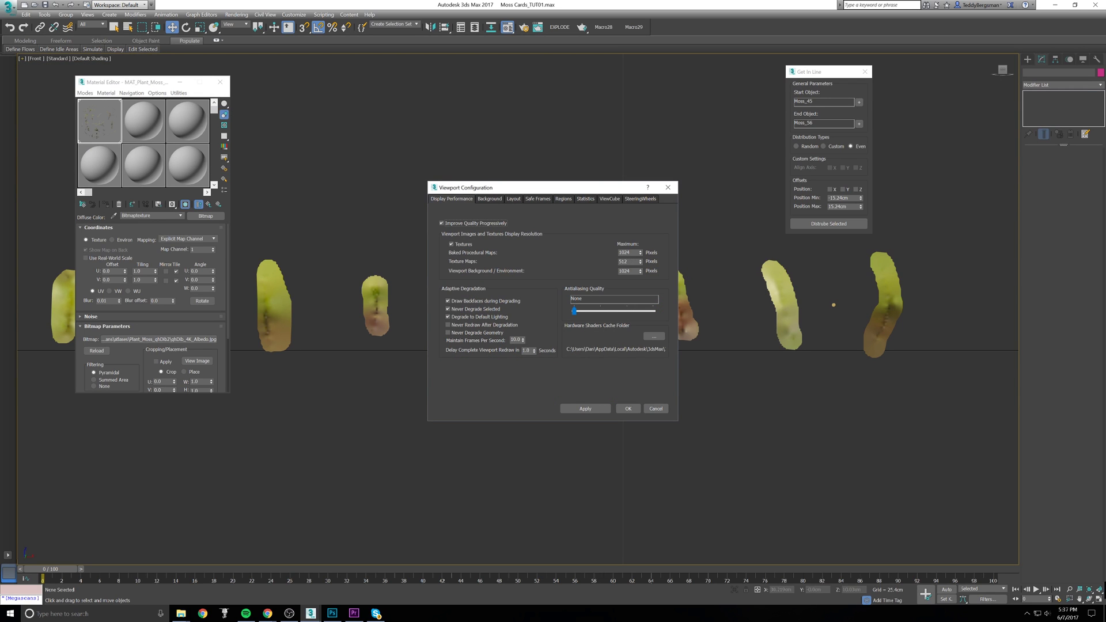
double_click(627, 262)
left_click(596, 408)
left_click(630, 409)
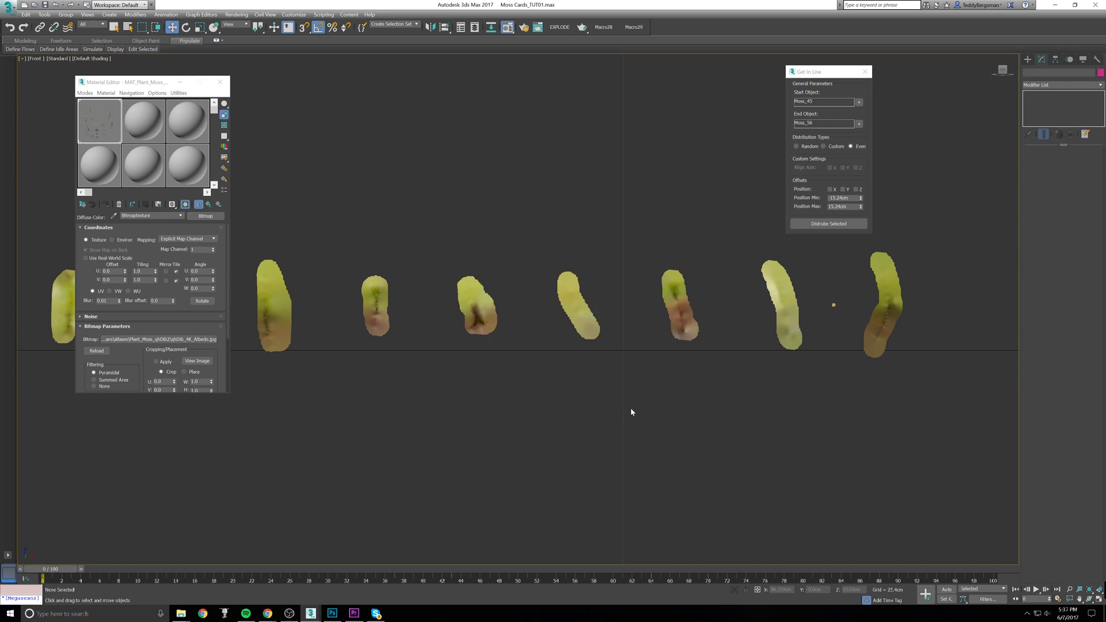
Step: Refresh the albedo bitmap's viewport display by switching it off and on, and inspect the cards' texture up close
middle_click_drag(780, 391, 703, 401)
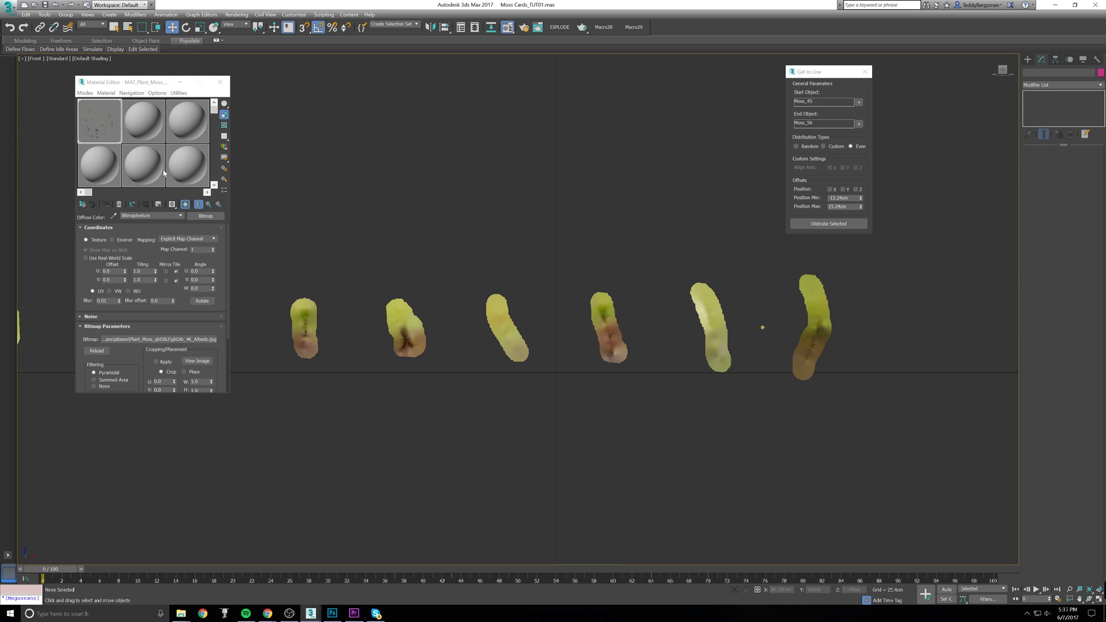
left_click(185, 206)
left_click(185, 205)
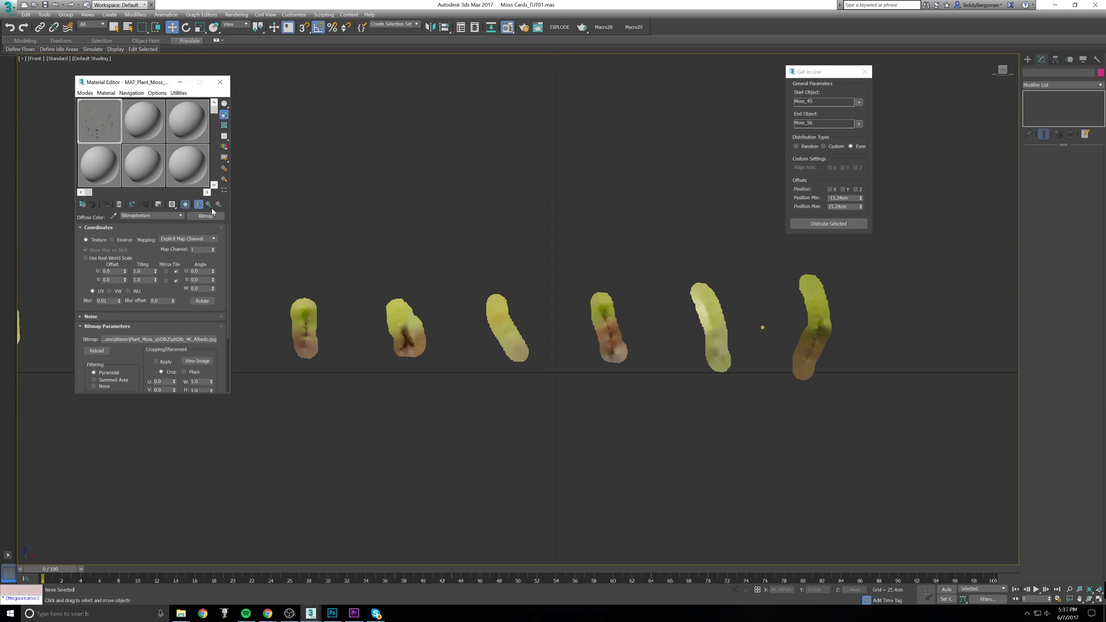
scroll(610, 335, "up", 5)
scroll(773, 365, "down", 4)
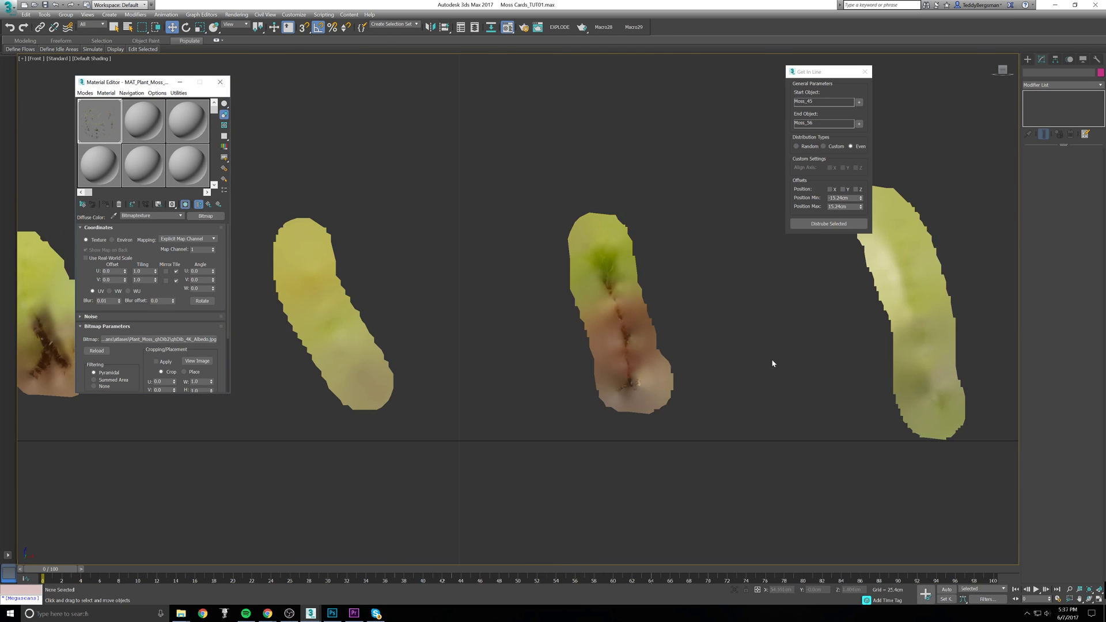
Step: Delete the tiny stray piece between the last two cards of the row
scroll(702, 332, "up", 3)
middle_click_drag(703, 332, 542, 334)
left_click(718, 315)
left_click(540, 304)
key("Delete")
Step: Enable pivot-only editing for the end card Moss_56 and centre its pivot to the object
left_click(710, 288)
key("Insert")
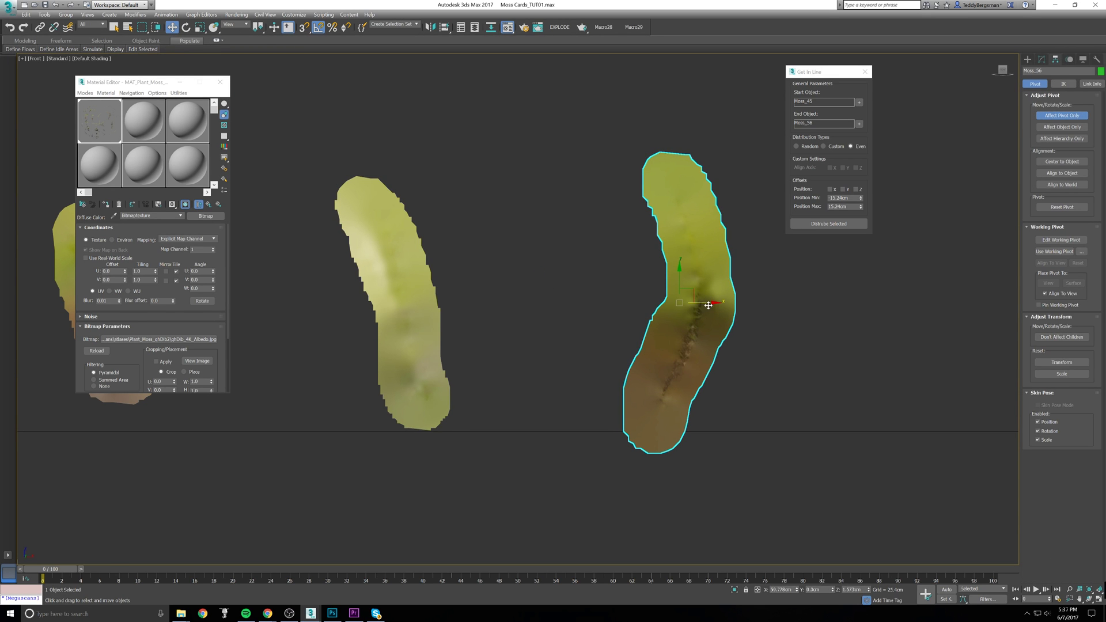
left_click(1062, 161)
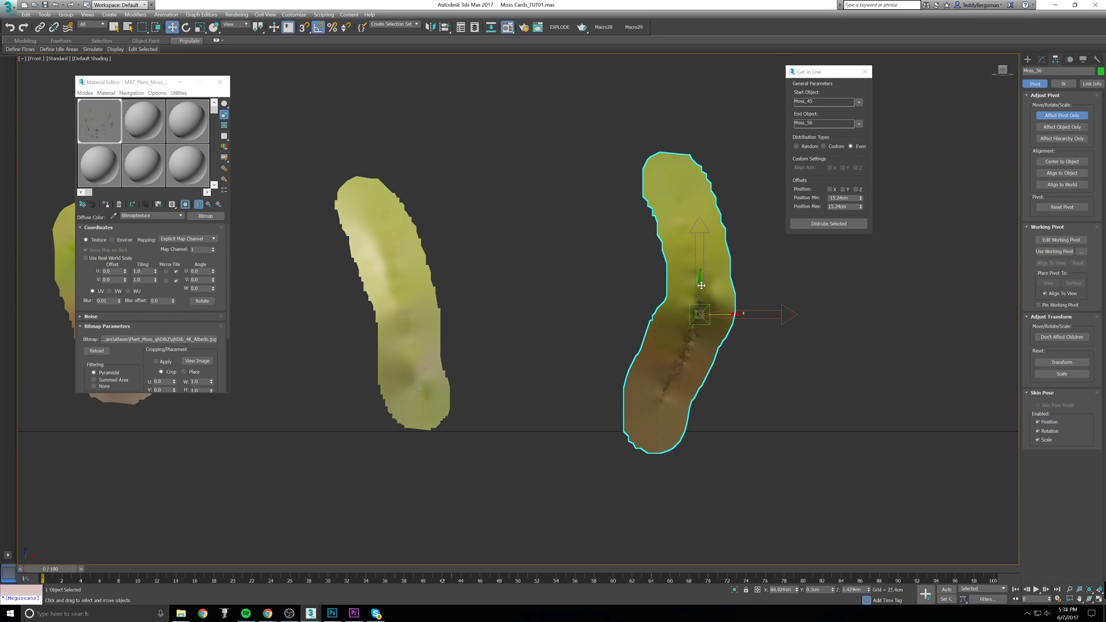
Step: Reposition the pivots of the neighbouring cards vertically to suit their stem bases, and check more cards along the row
left_click(441, 302)
left_click_drag(424, 293, 431, 378)
middle_click_drag(441, 393, 798, 389)
left_click(460, 305)
left_click_drag(485, 300, 486, 271)
middle_click_drag(486, 270, 912, 274)
left_click(632, 318)
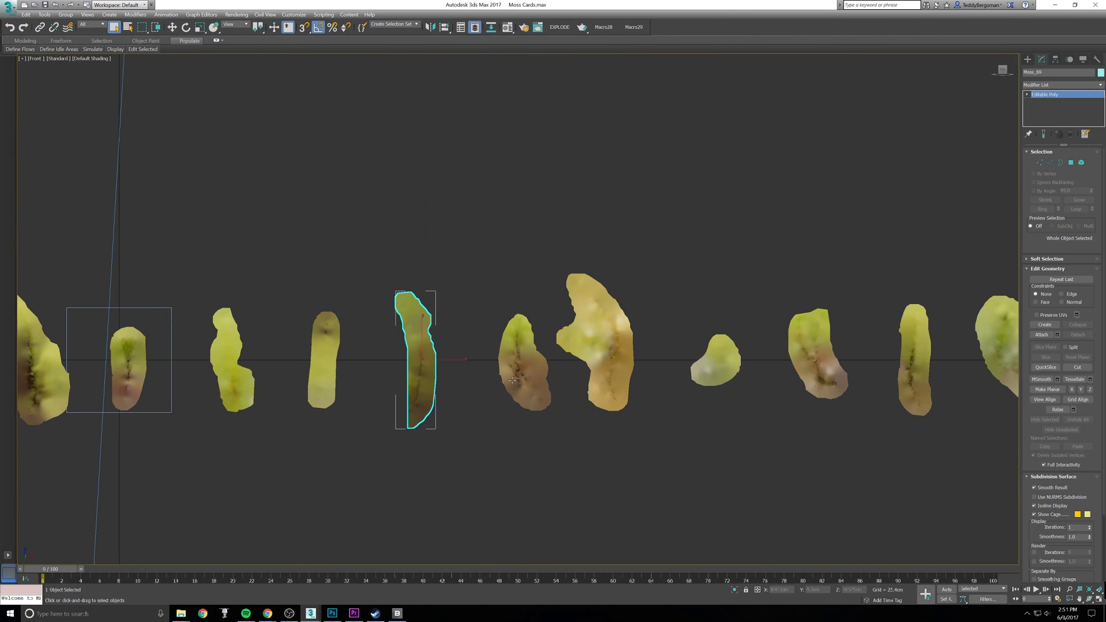
left_click(600, 358)
left_click(715, 362)
Step: Switch to Megascans Bridge and export the Rock Sandstone scan to 3ds Max with 4K JPG maps and the high FBX model
left_click(396, 614)
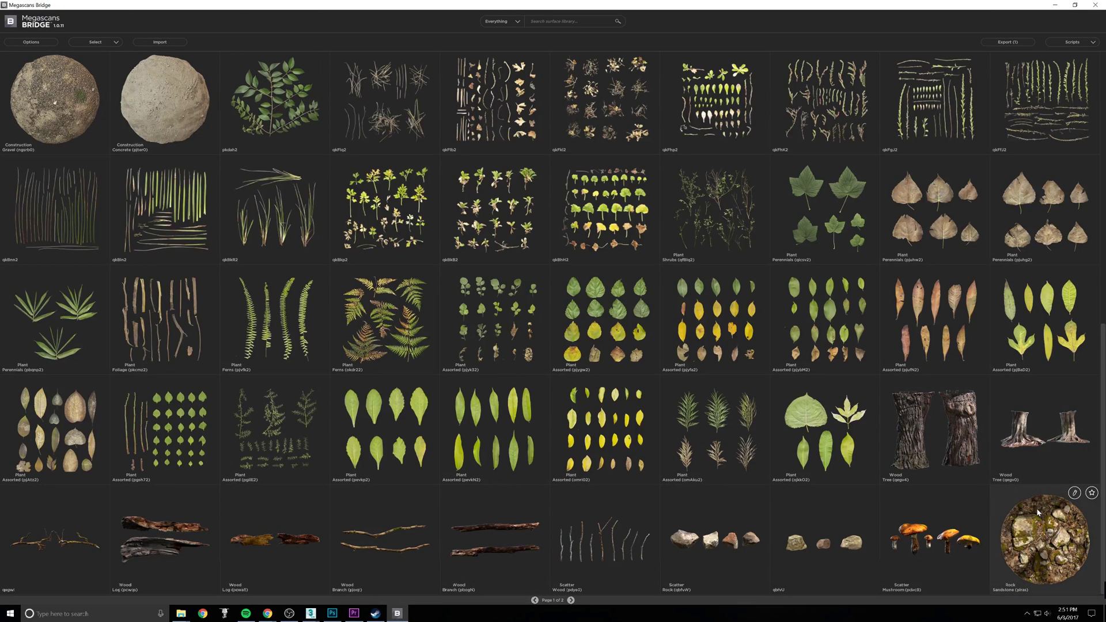
left_click(1083, 44)
mouse_move(1061, 64)
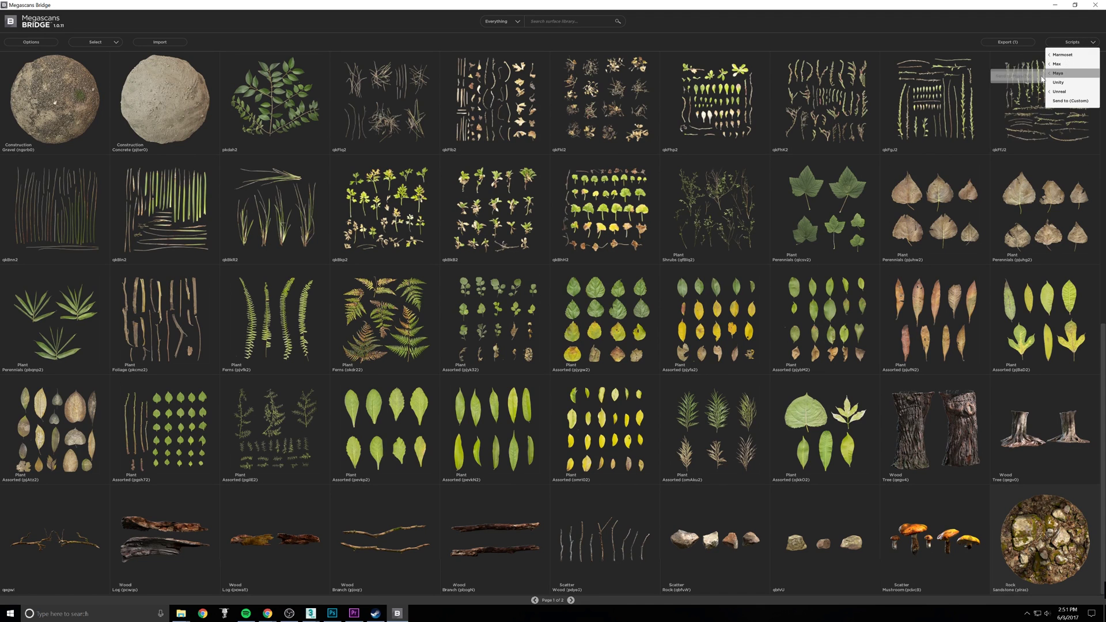
left_click(1029, 103)
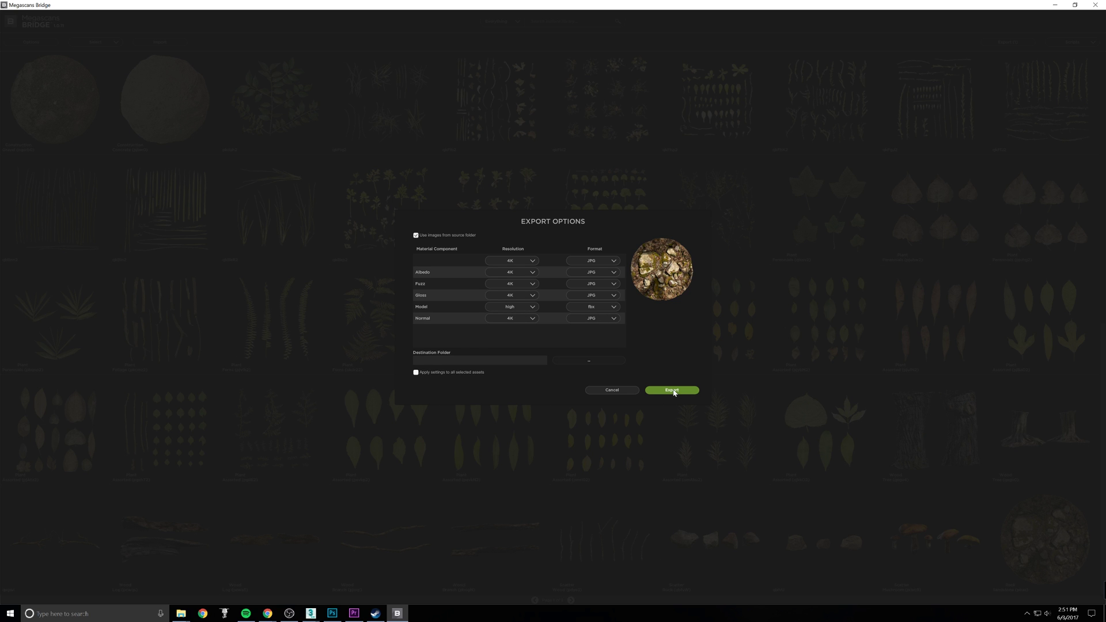
left_click(673, 391)
Step: Switch back to 3ds Max, import the sandstone FBX with the current settings, and open its material's diffuse map
left_click(441, 600)
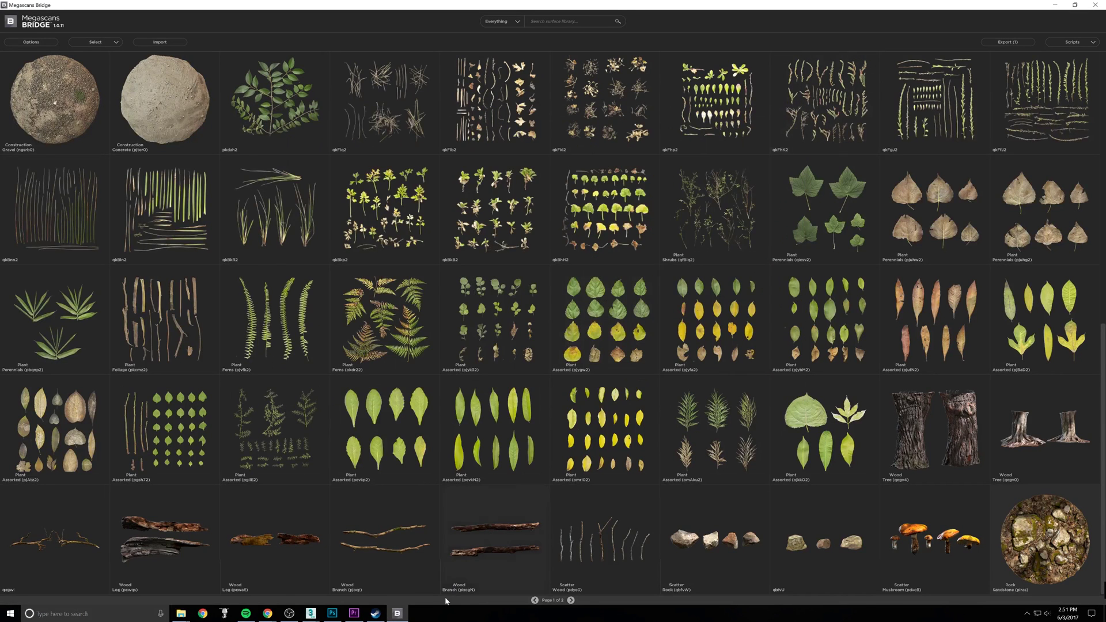
mouse_move(310, 614)
left_click(375, 570)
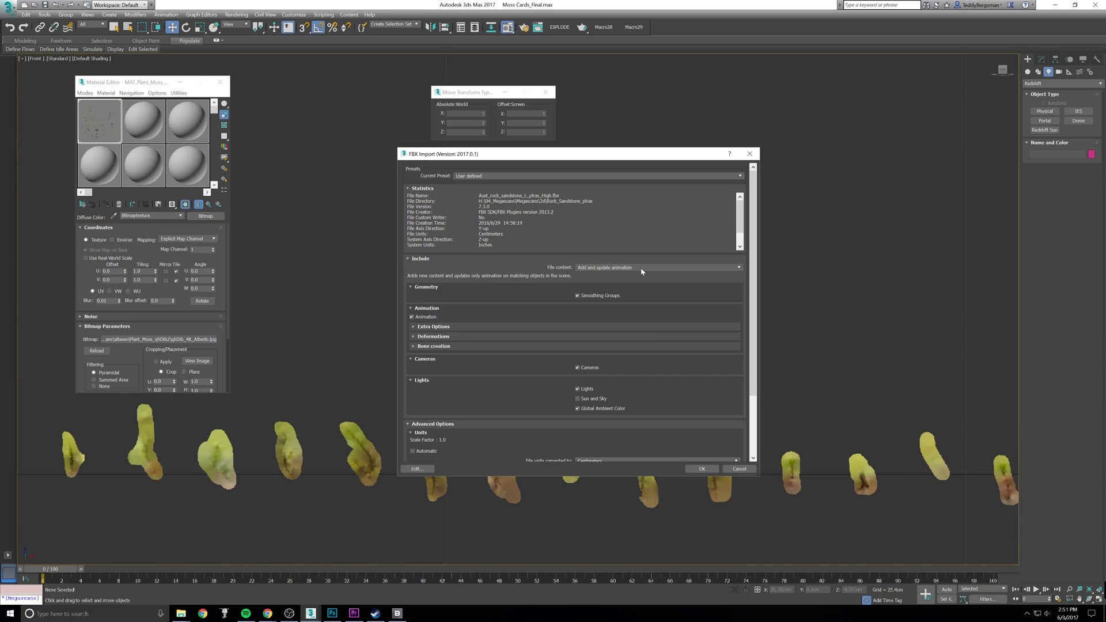
left_click(696, 469)
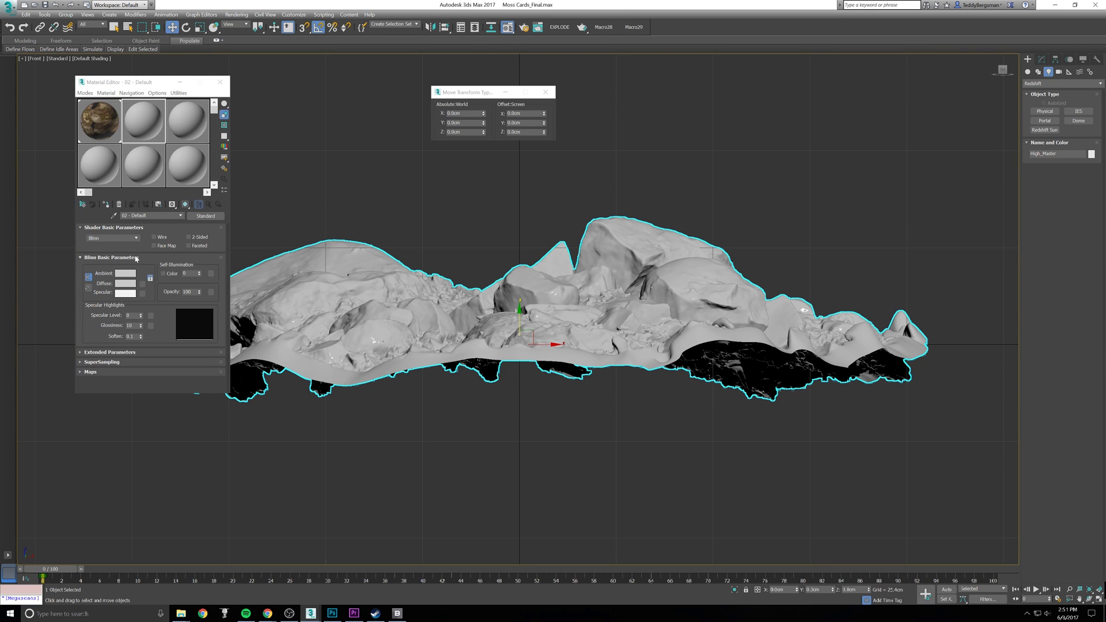
left_click(101, 122)
left_click(140, 257)
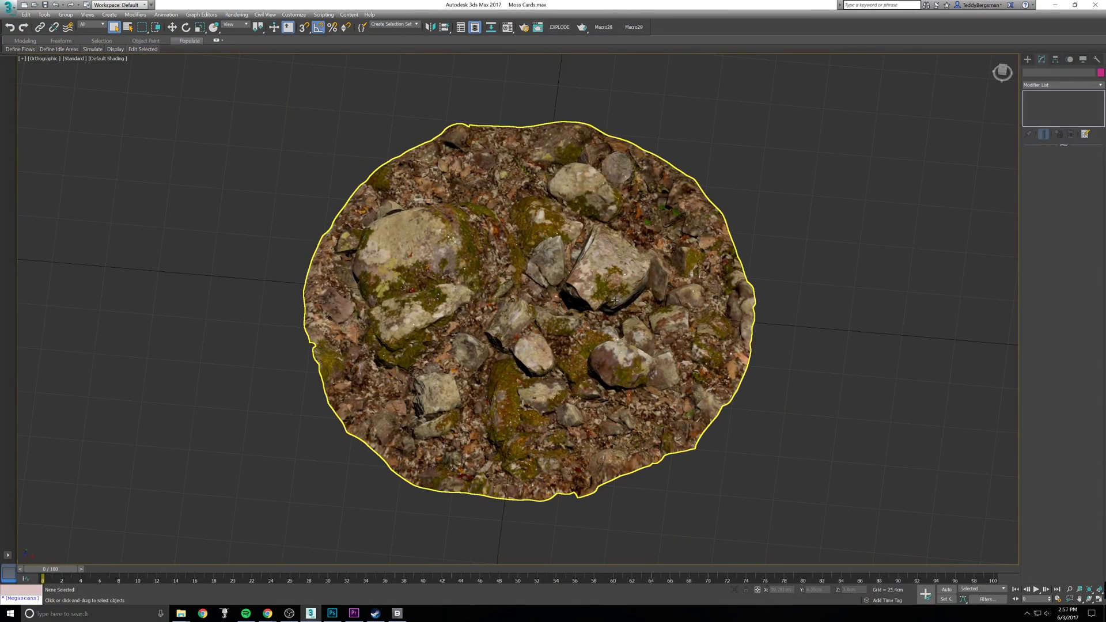
Step: Examine the textured sandstone scan, the Redshift Physical Sun's settings and the row of moss cards in the scene
scroll(666, 421, "down", 2)
middle_click_drag(665, 420, 650, 367)
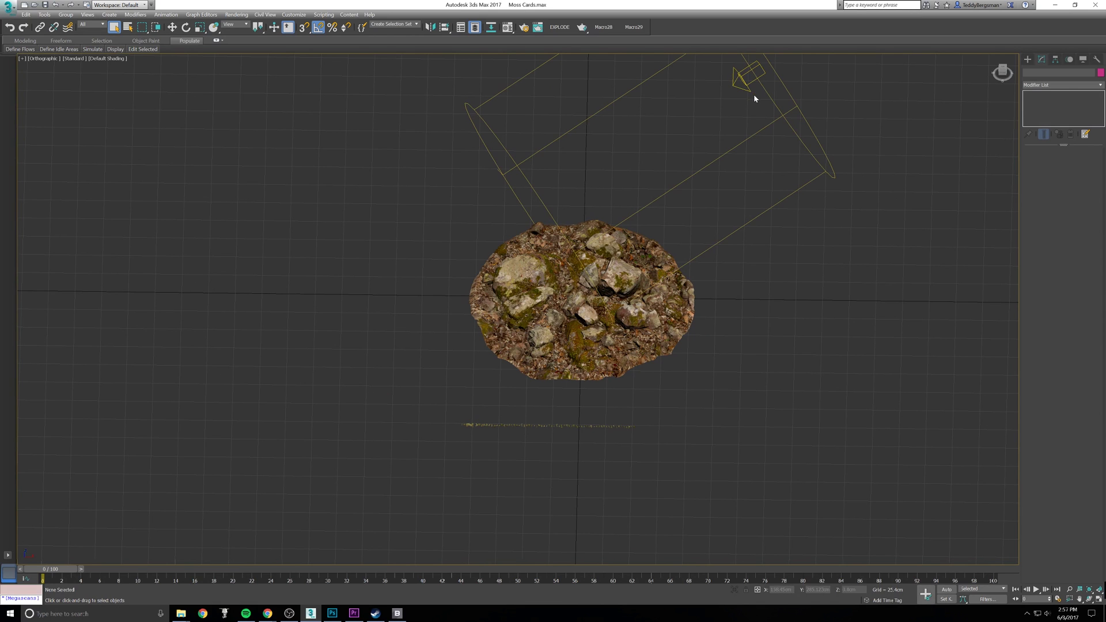
middle_click_drag(679, 127, 668, 184)
left_click(717, 144)
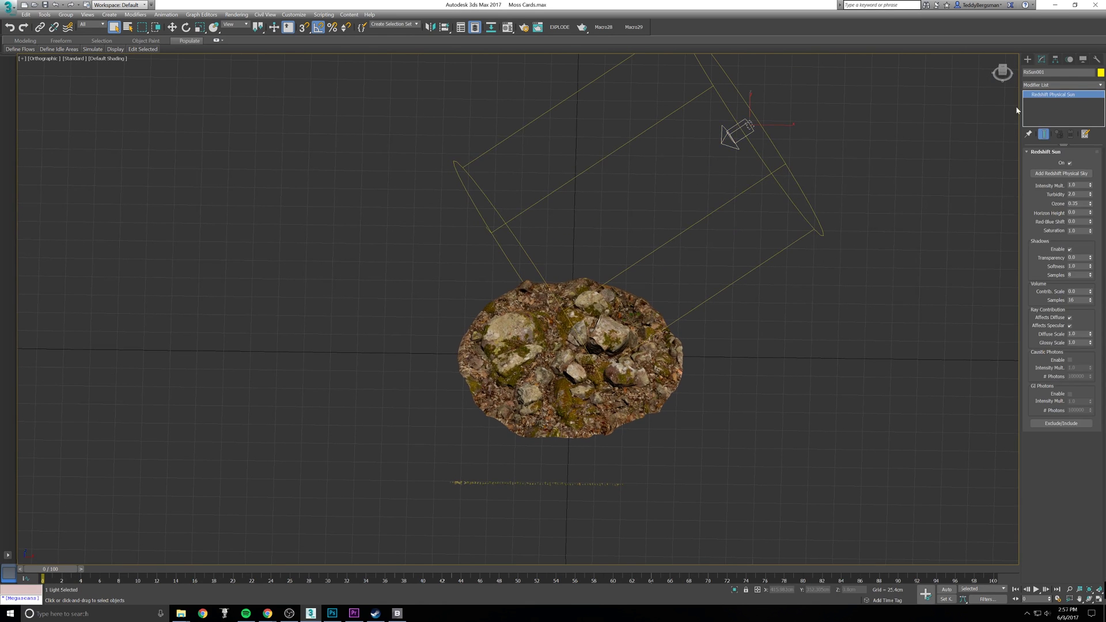
middle_click_drag(651, 493, 689, 375)
scroll(669, 399, "up", 3)
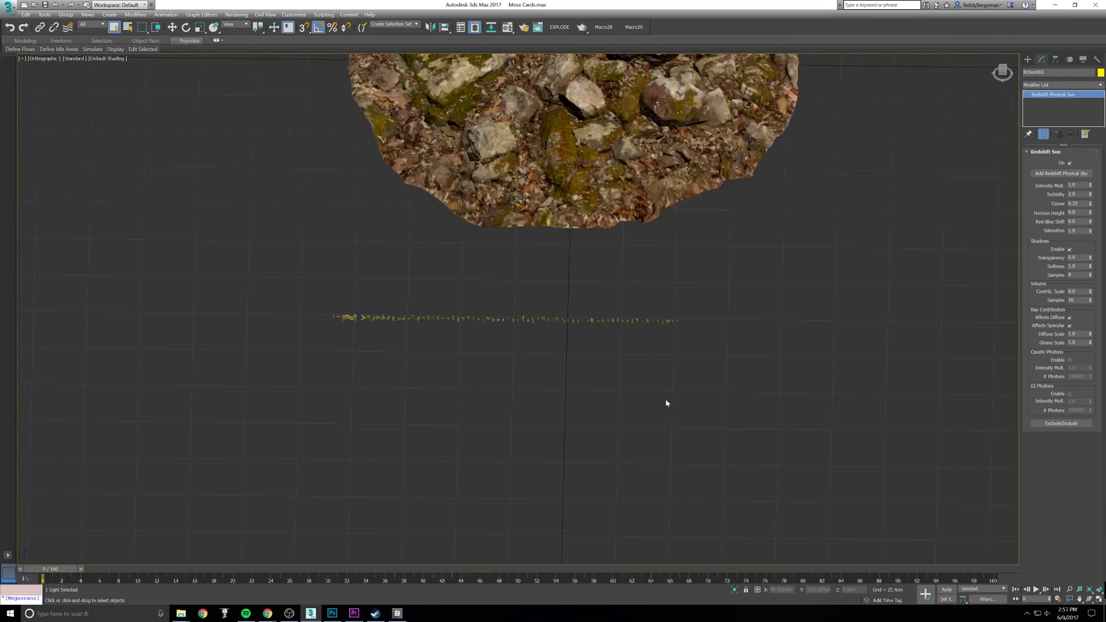
left_click_drag(708, 362, 281, 278)
middle_click_drag(549, 313, 604, 449)
scroll(605, 449, "down", 2)
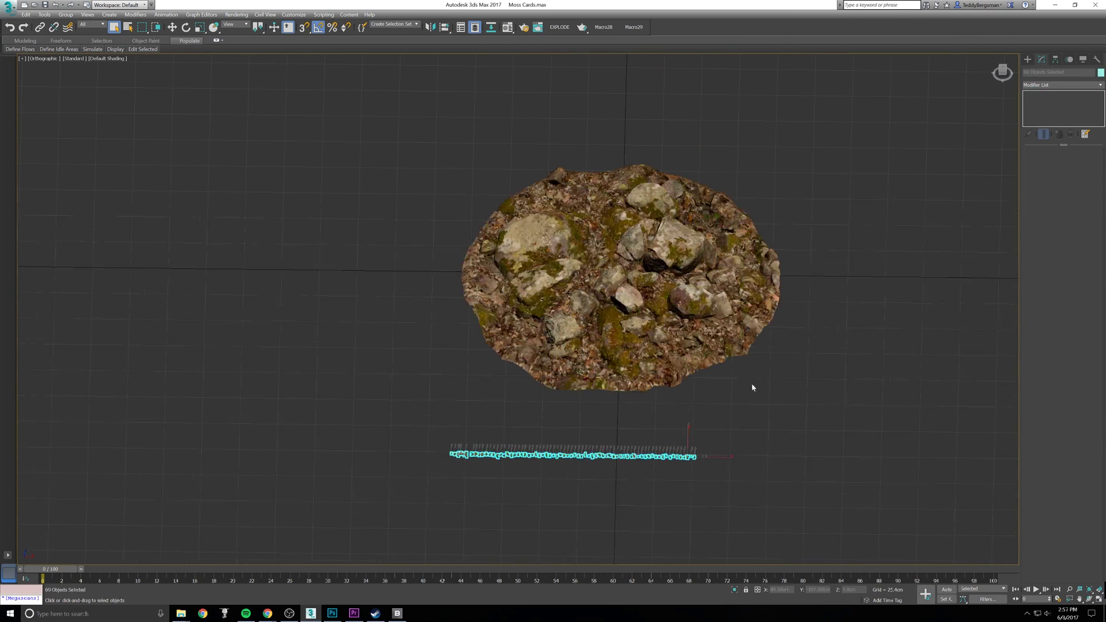
left_click(751, 382)
Step: Create a Forest Pro object using the sandstone scan as its scattering surface, declining the camera visibility limit
left_click(1029, 60)
left_click(1101, 84)
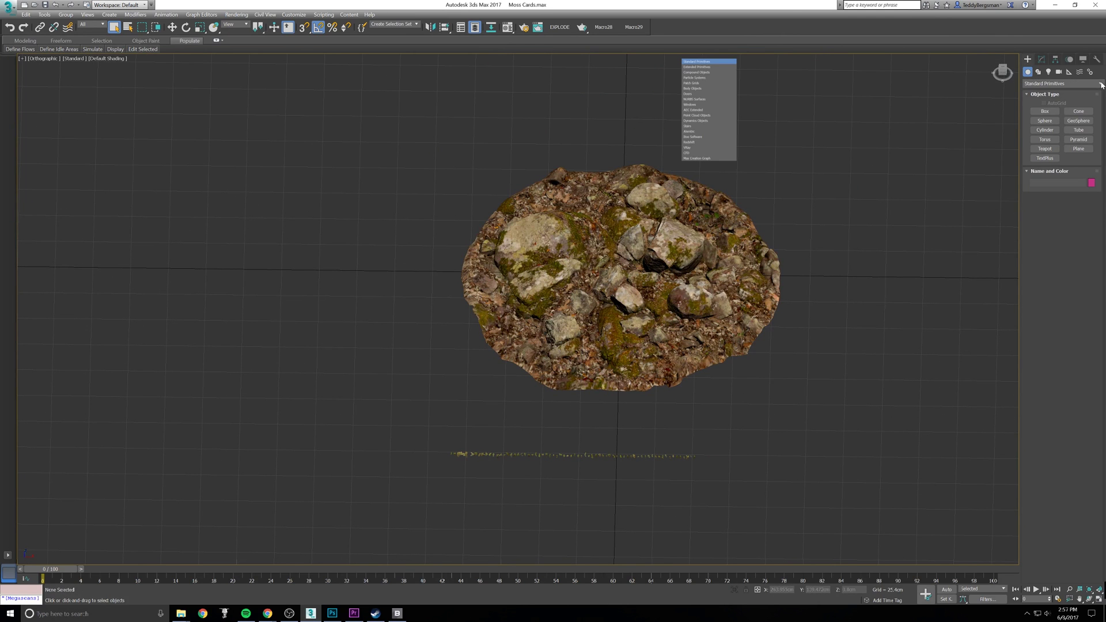
left_click(698, 138)
left_click(1045, 112)
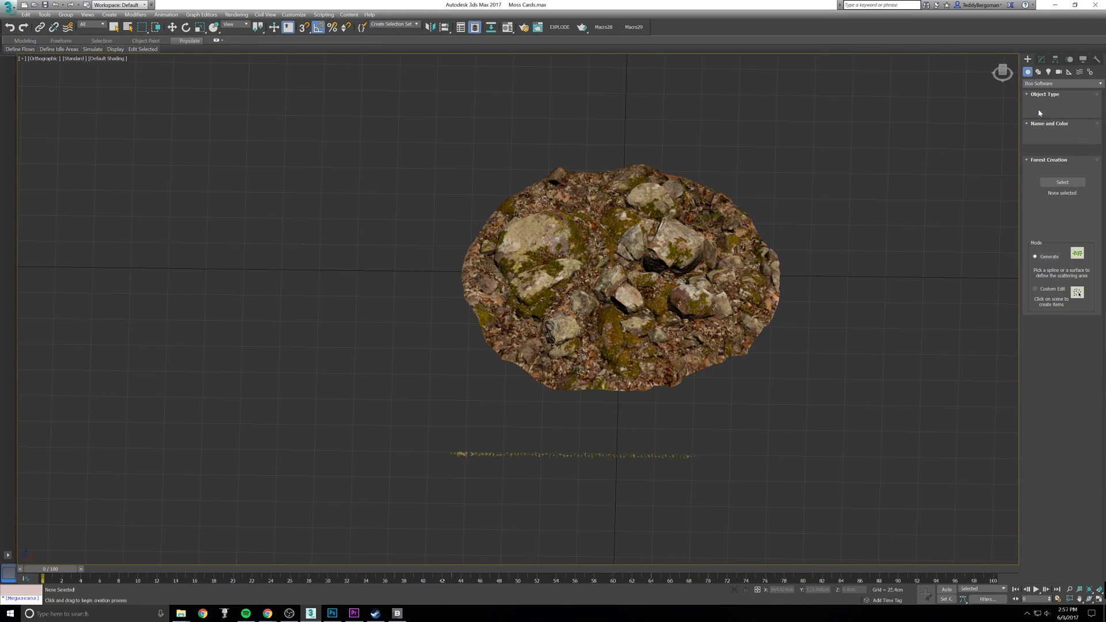
left_click(695, 264)
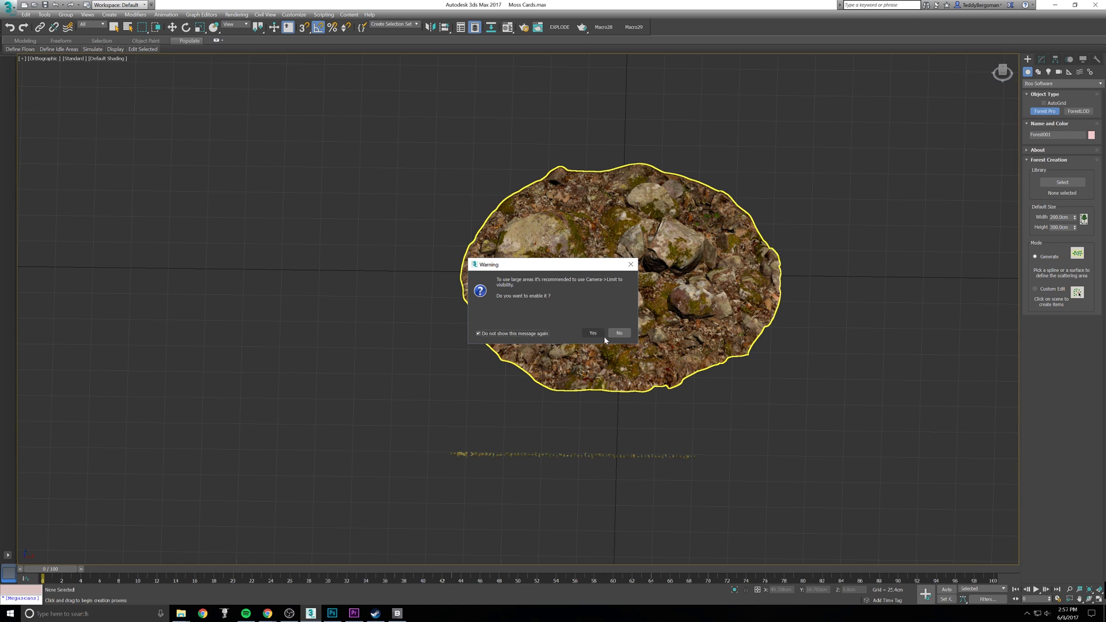
left_click(618, 333)
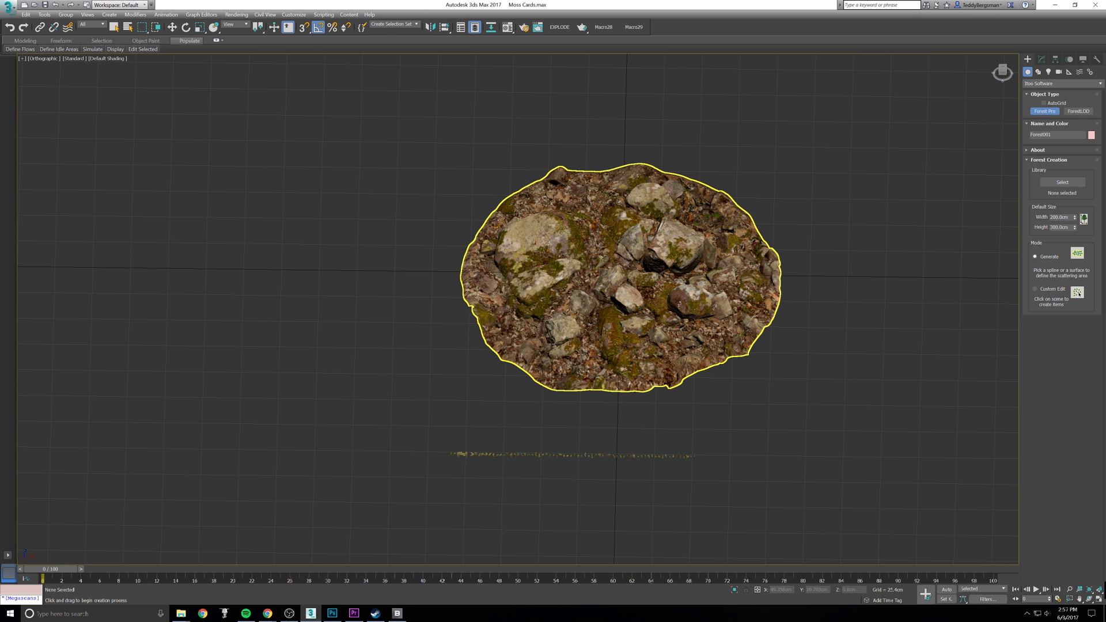
Step: Rename the new Forest object FP_Main_Moss_Green
left_click(1042, 59)
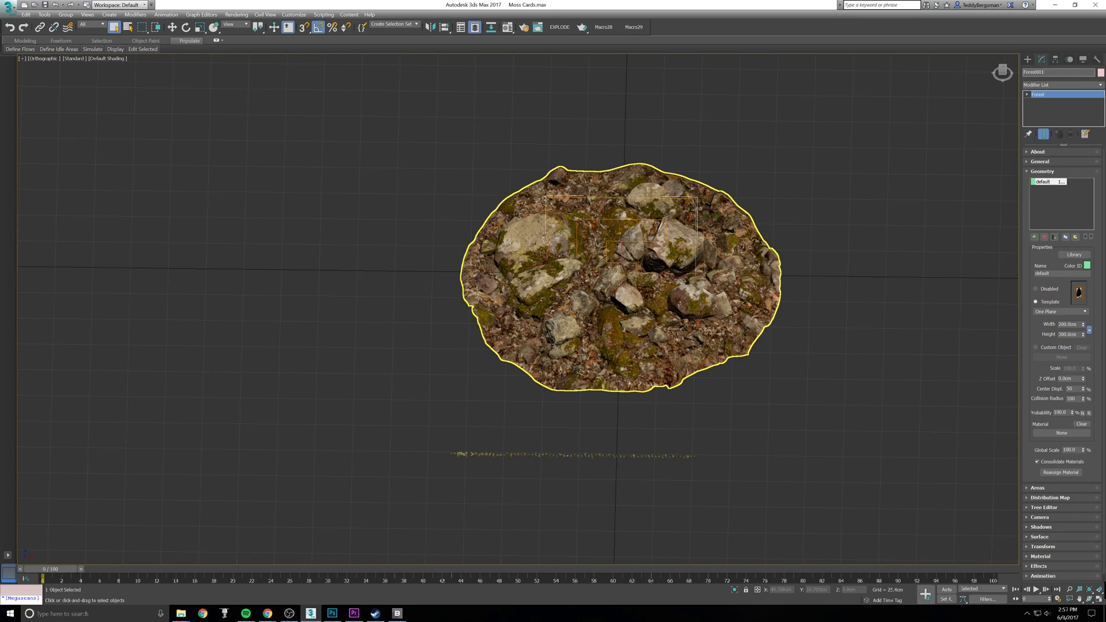
type("FP_Main_Moss_Green")
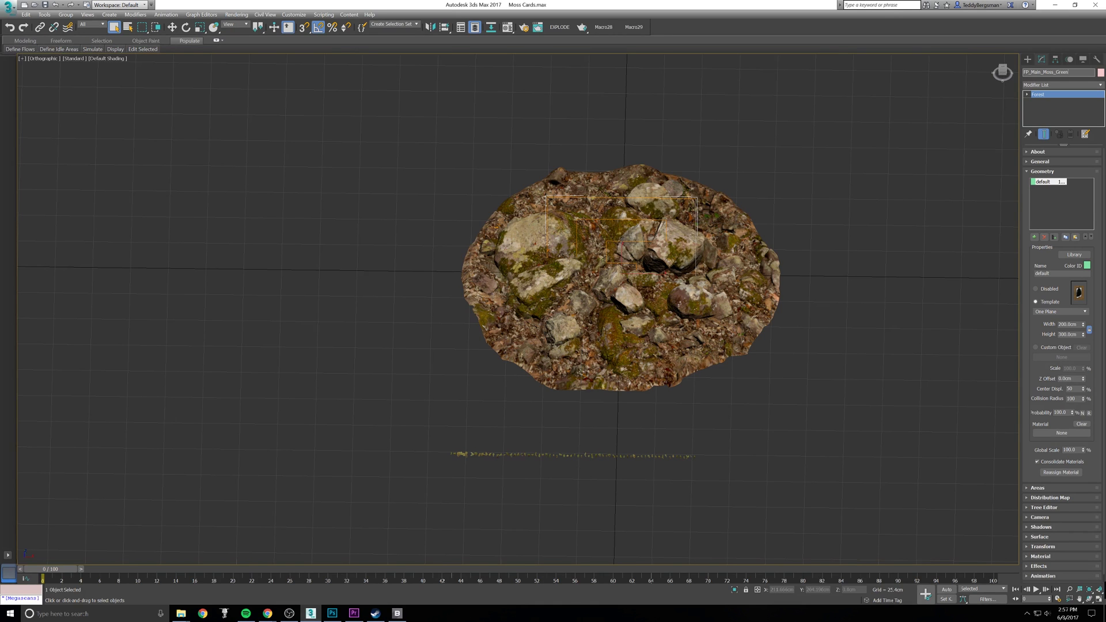
key("Return")
Step: Add moss cards Moss_00 through Moss_69 to the Forest geometry list and delete the default template entry
left_click(1055, 237)
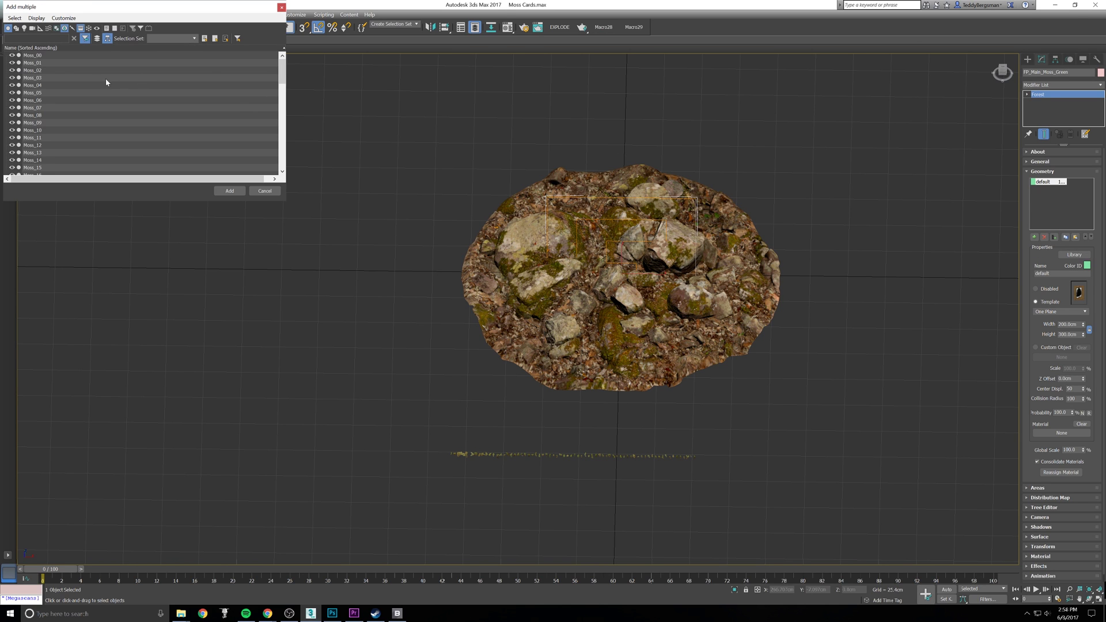
left_click(40, 54)
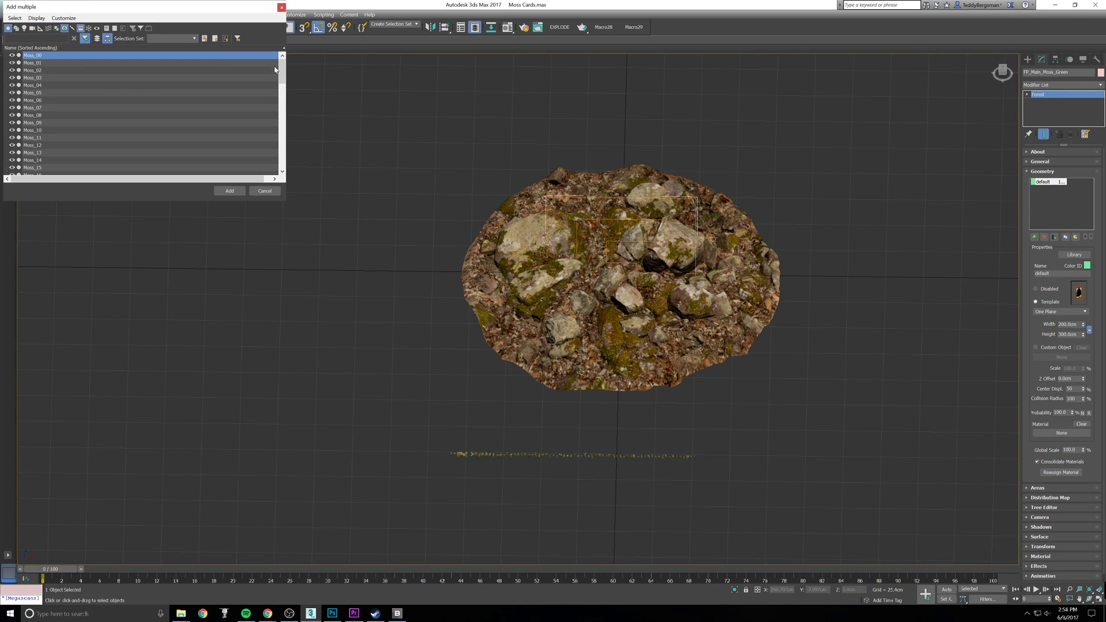
left_click_drag(282, 70, 280, 166)
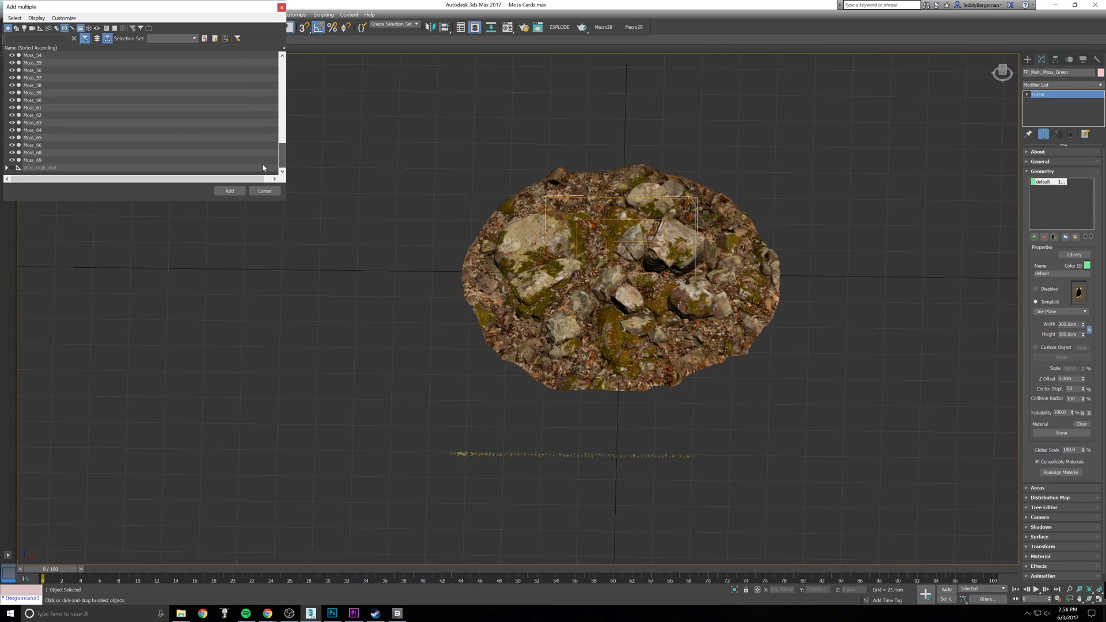
left_click(38, 160, "shift")
left_click(230, 191)
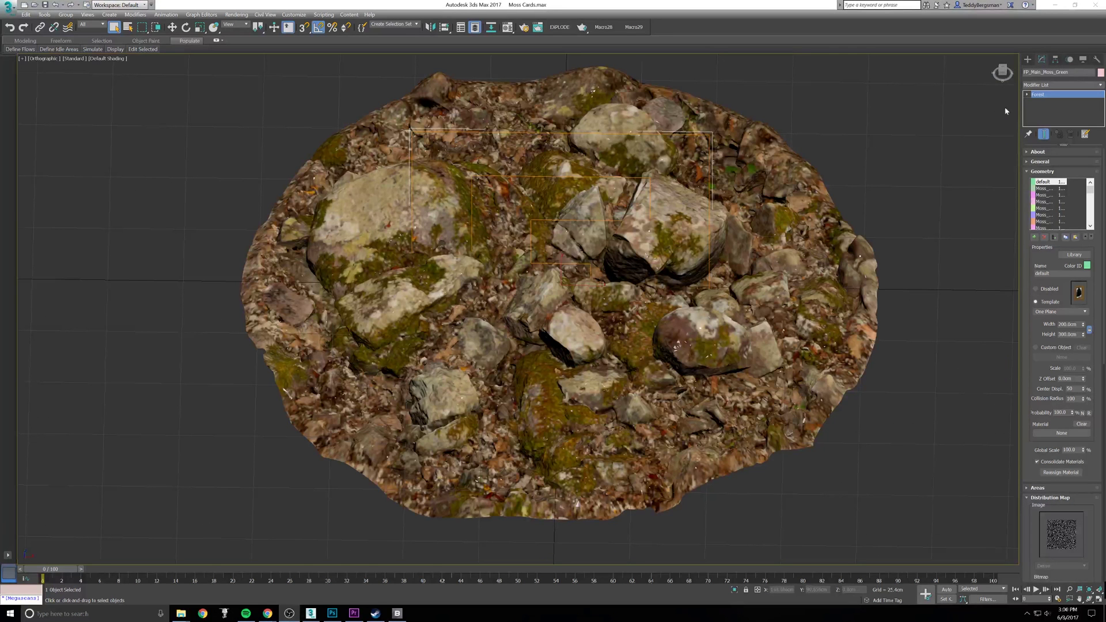
left_click(1044, 237)
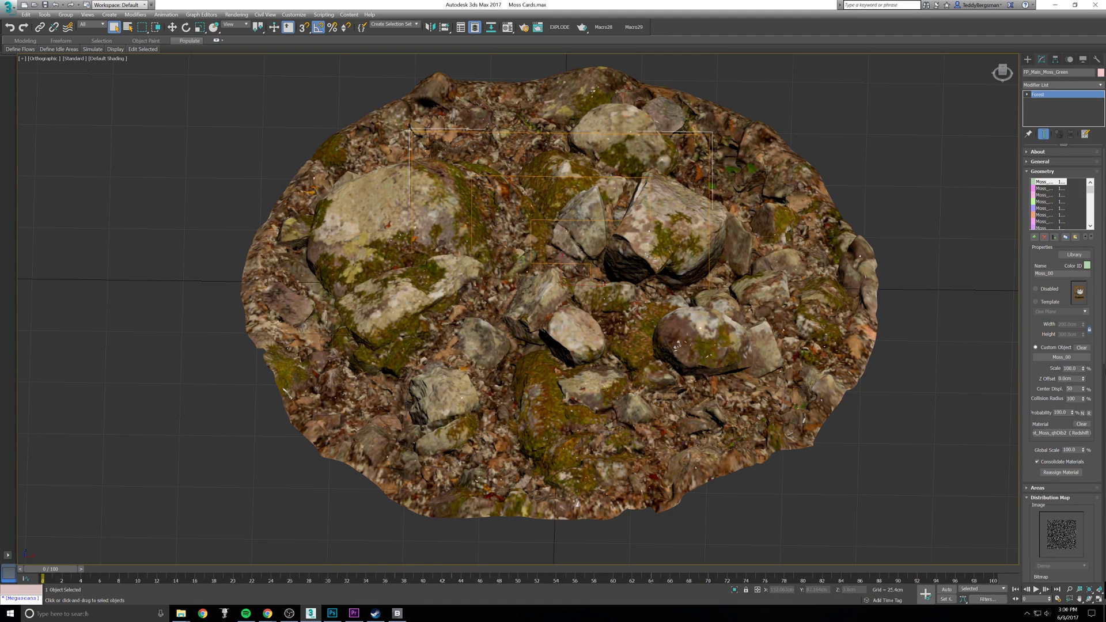
Step: Set the Forest object's surface mode to UV
scroll(1099, 337, "down", 4)
scroll(1053, 541, "down", 4)
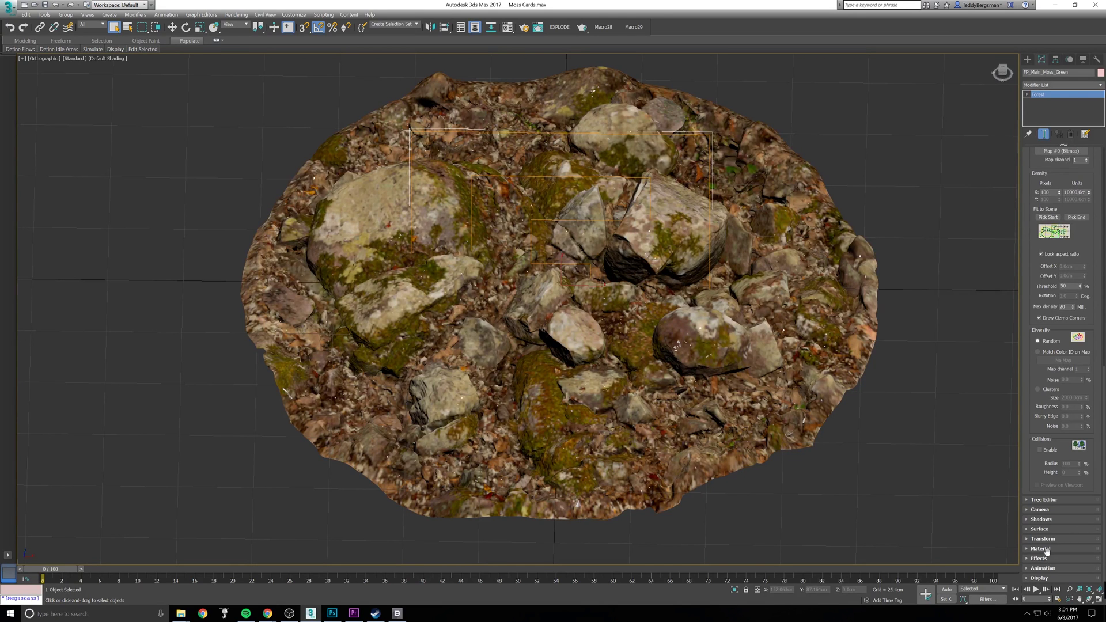
left_click(1043, 529)
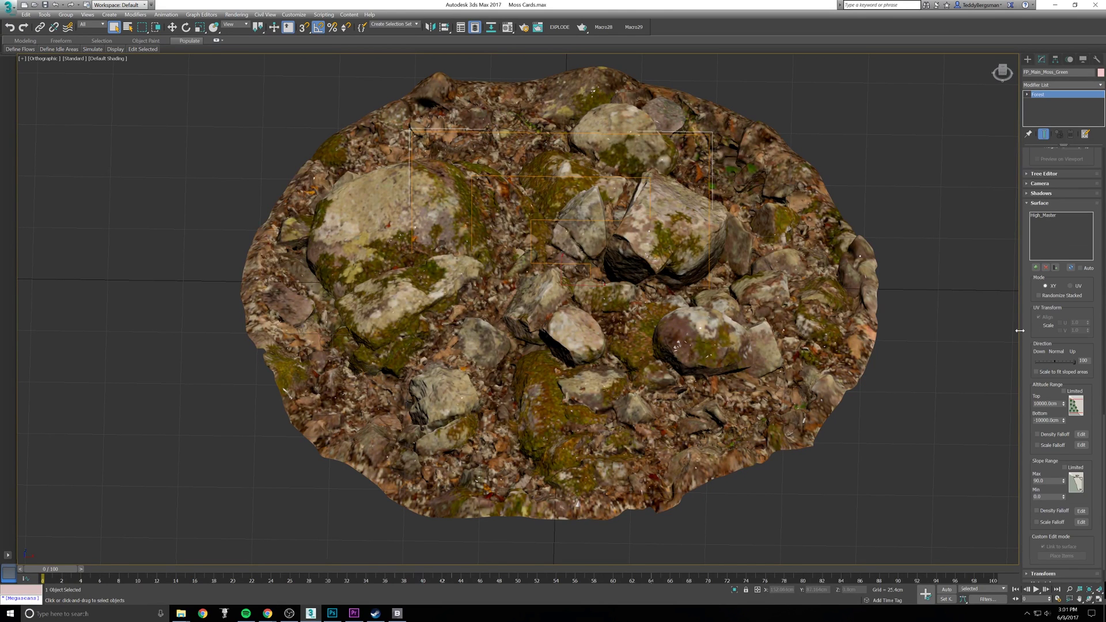
left_click(1071, 286)
Step: Choose a Bitmap as the map that drives the Forest distribution
scroll(1064, 334, "up", 1)
scroll(1069, 357, "up", 6)
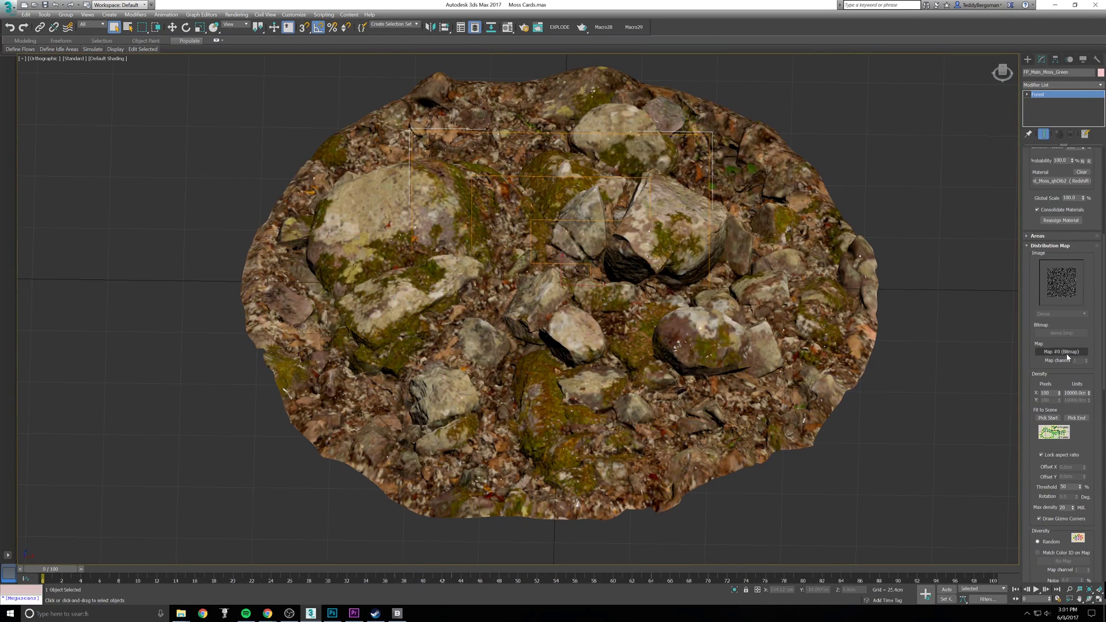
left_click(1068, 352)
double_click(562, 188)
right_click(427, 267)
mouse_move(452, 346)
left_click(859, 367)
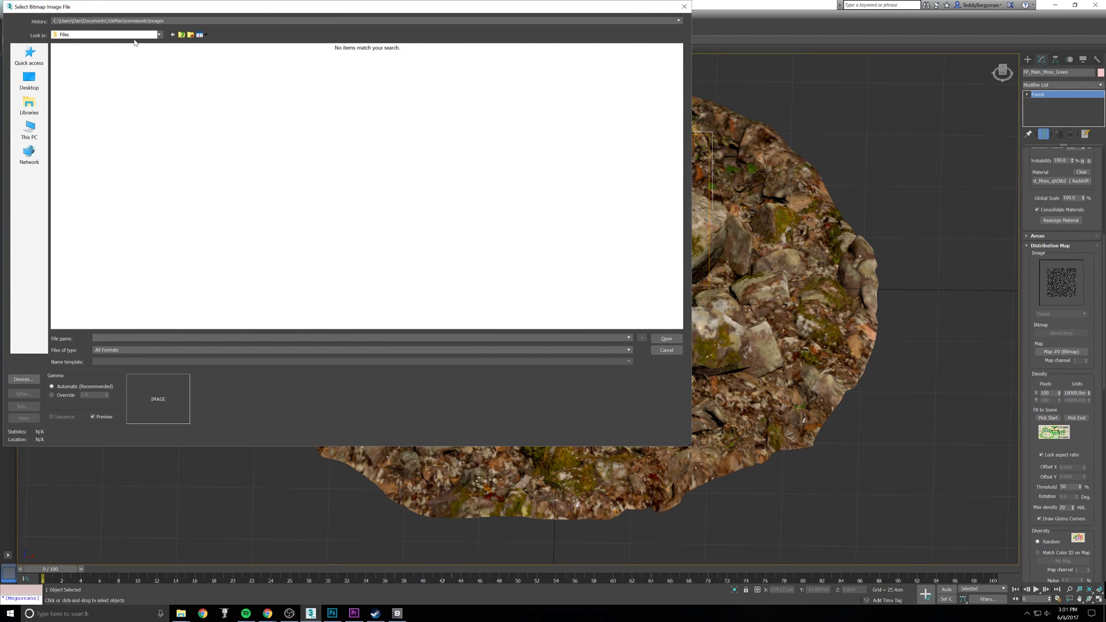
Step: Load the 4K Fuzz mask from the CustomMasks folder and set the distribution density units to 100 cm
left_click(180, 35)
double_click(79, 75)
double_click(80, 66)
right_click(227, 177)
left_click(246, 224)
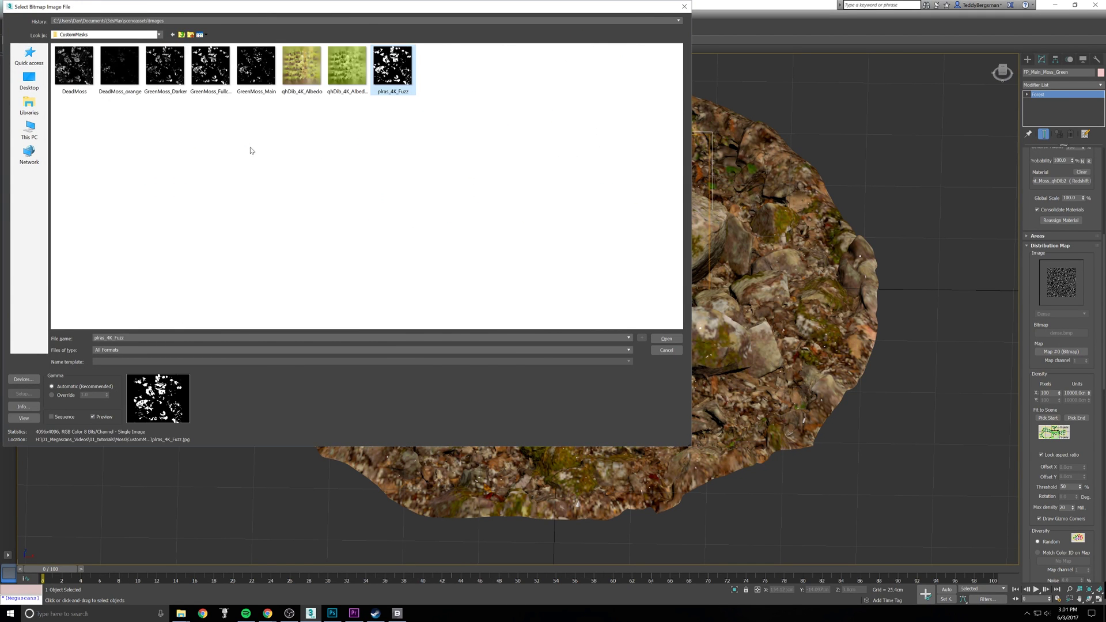
double_click(403, 73)
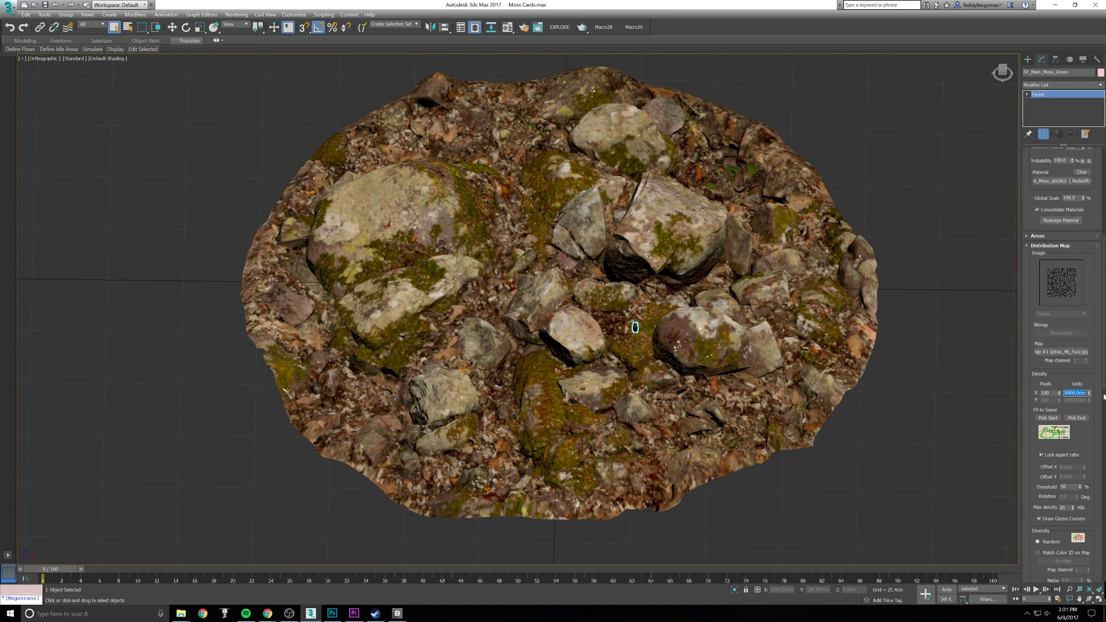
key("BackSpace")
key("Return")
Step: Render the PhysCamera001 view of the moss scatter, overwriting the existing output file
left_click(582, 27)
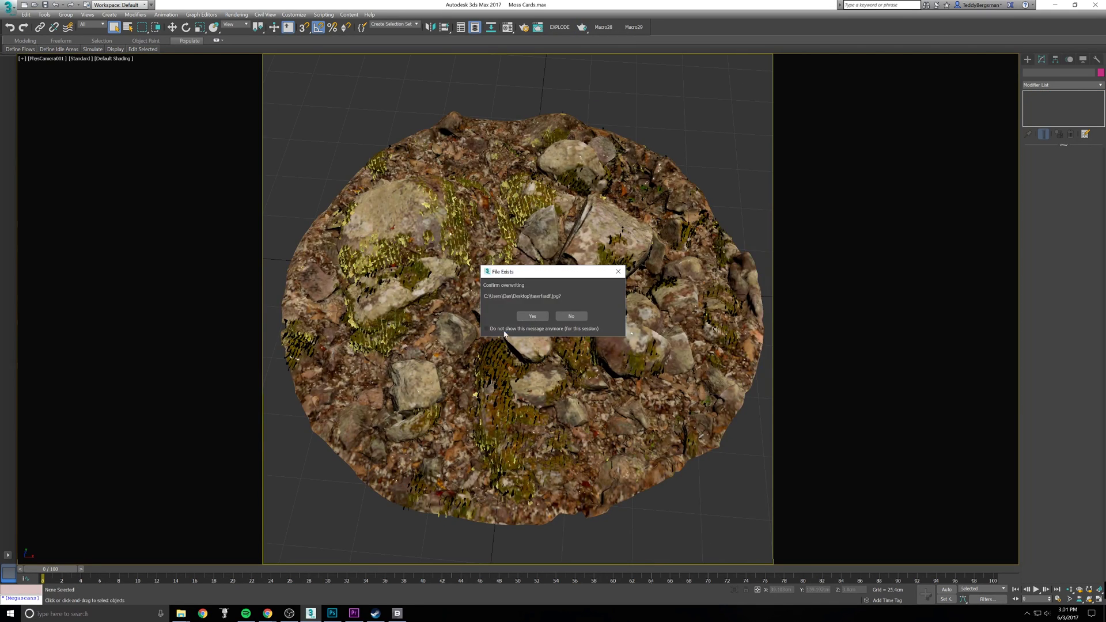
key("Return")
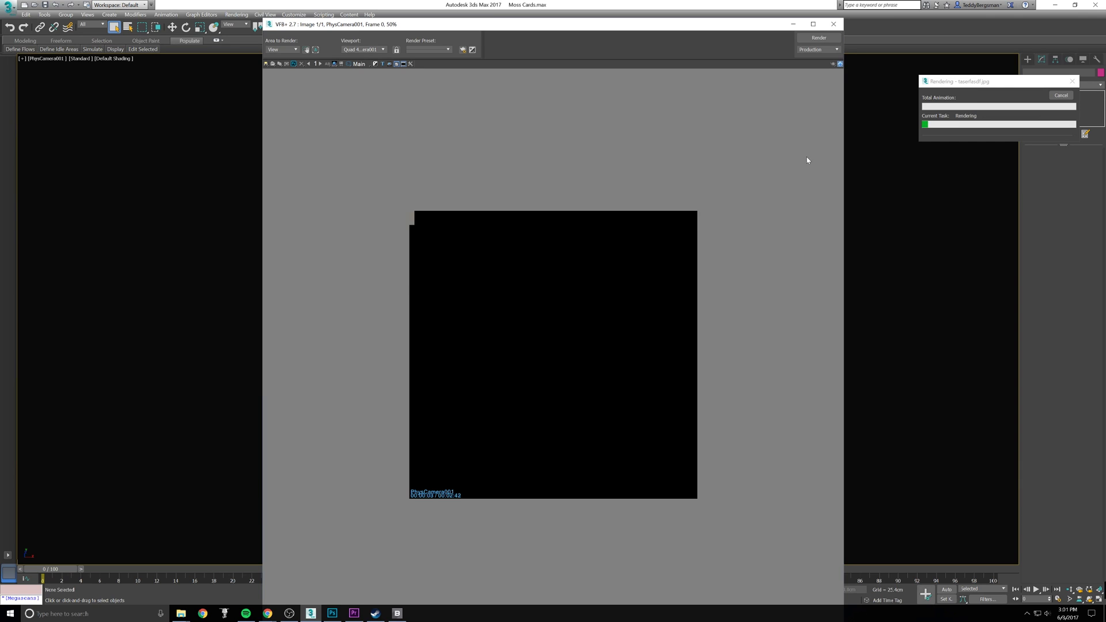
scroll(543, 369, "up", 1)
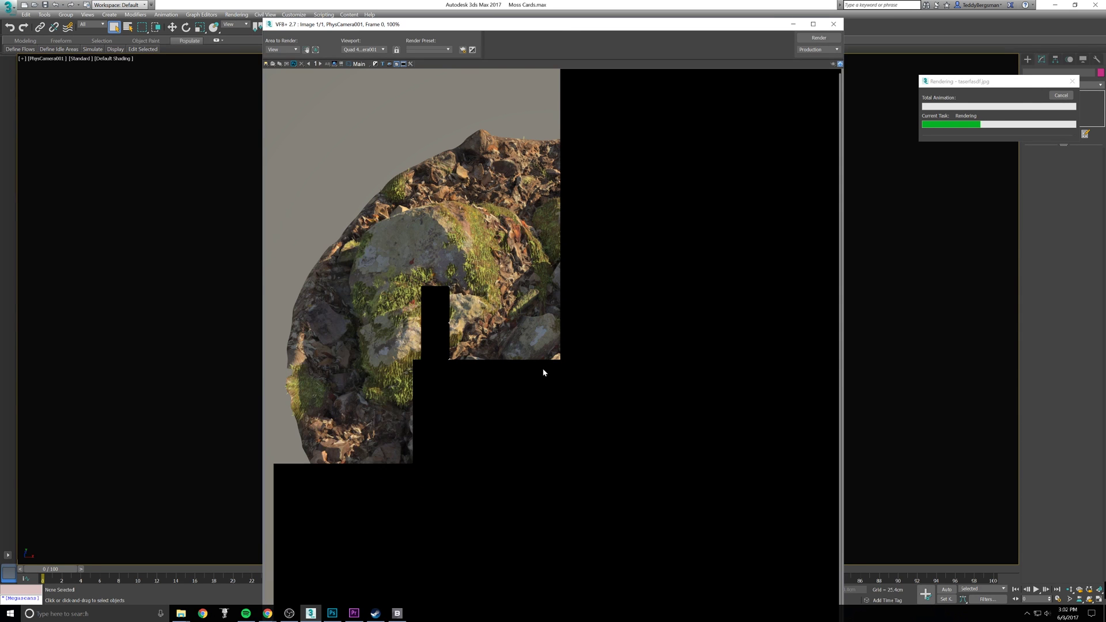
key("alt+Tab")
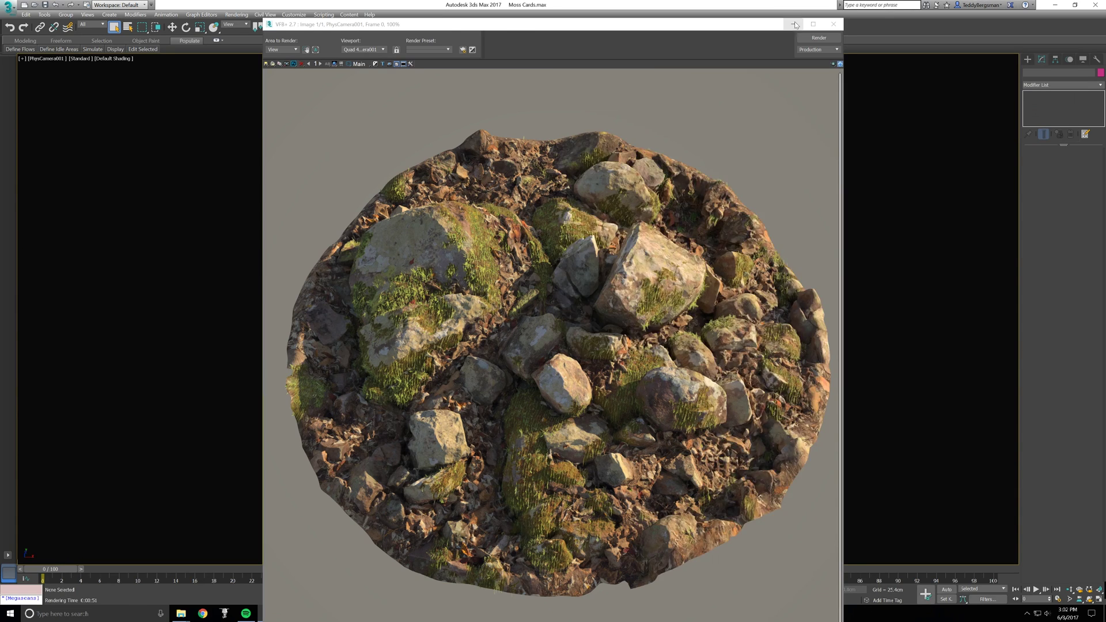
Step: Minimize the finished render and switch to Photoshop to inspect the saved Main render up close
left_click(793, 24)
left_click(332, 614)
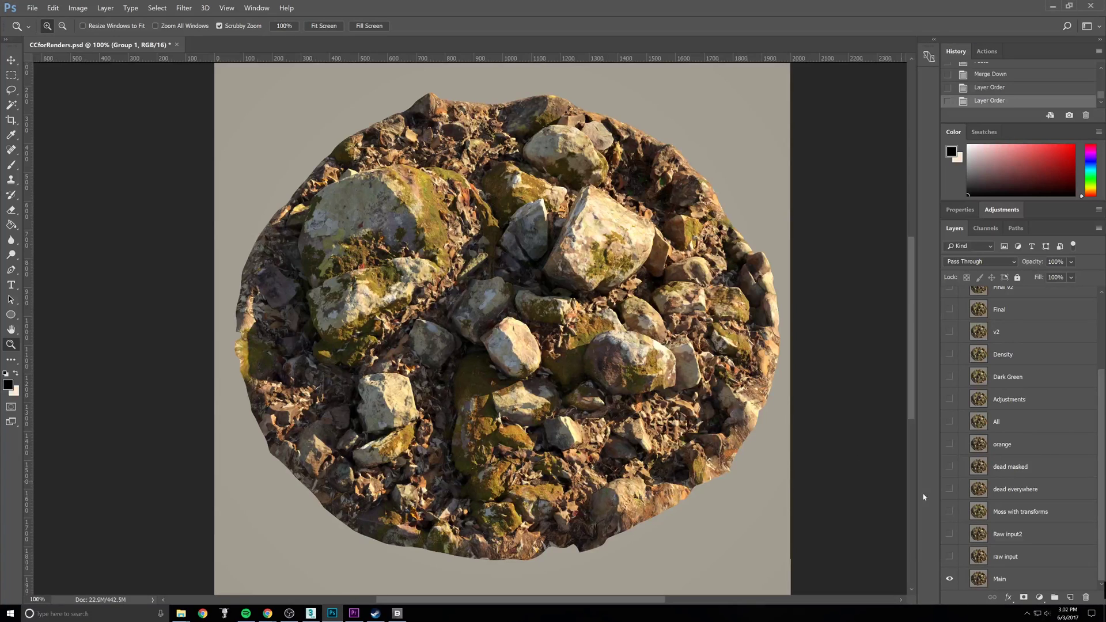
left_click_drag(426, 229, 486, 261)
left_click(516, 279, "alt")
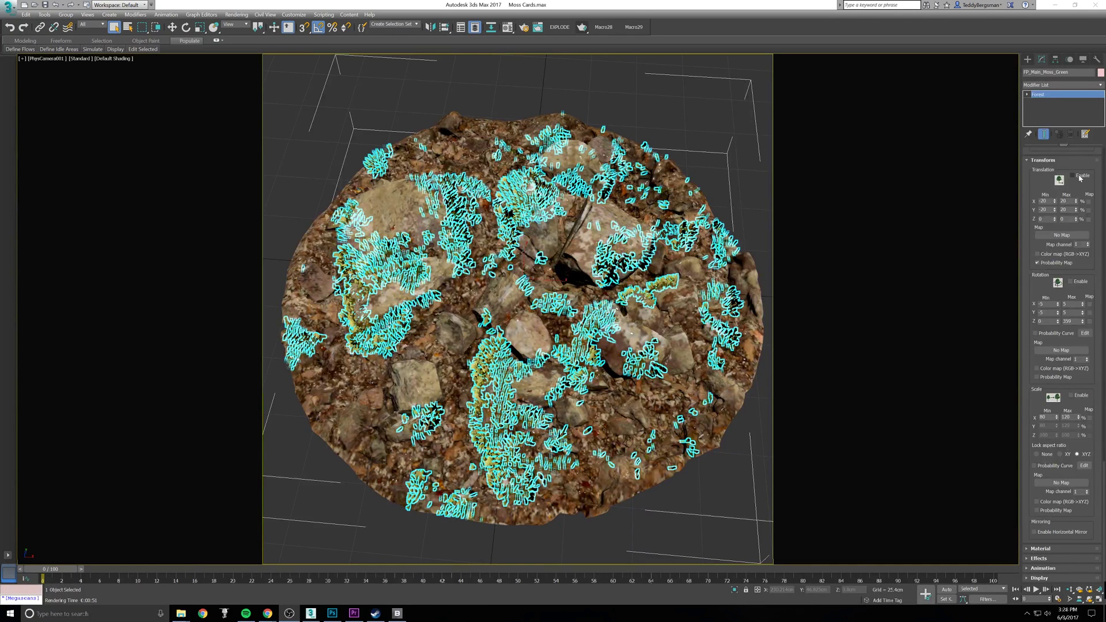
Step: Set the distribution density units of FP_Main_Moss_Green to 50 cm
scroll(1099, 486, "up", 5)
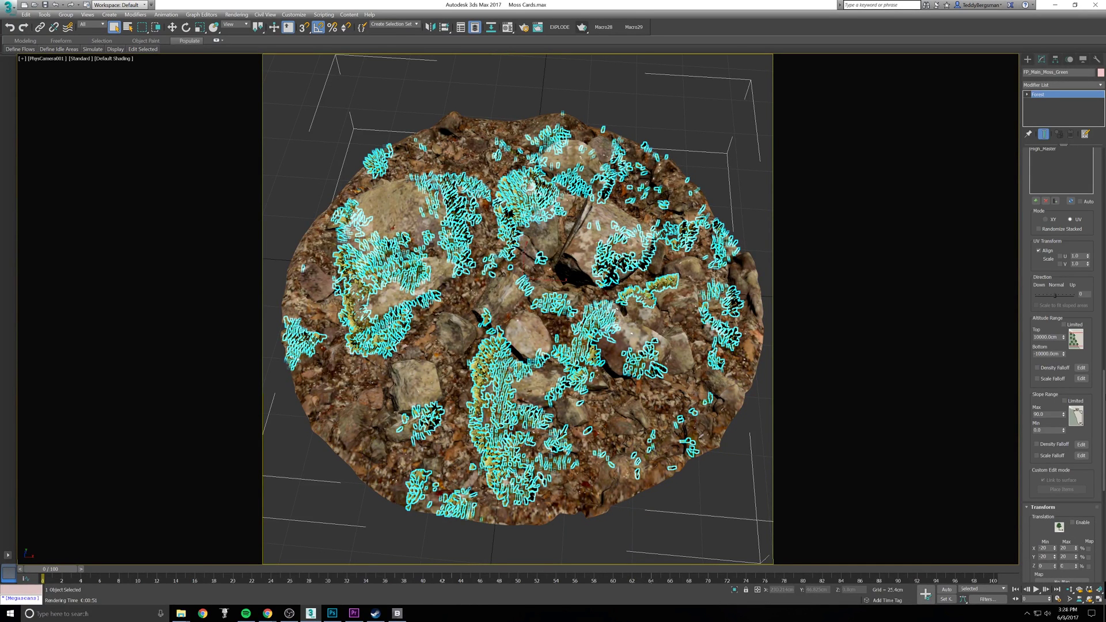
scroll(1105, 264, "up", 10)
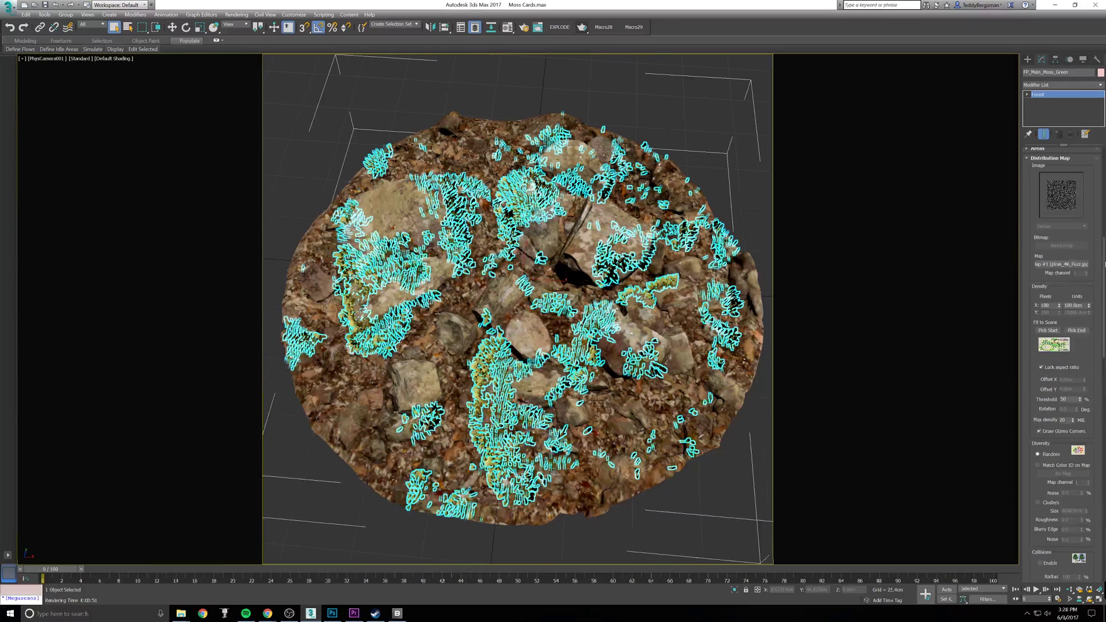
double_click(1075, 305)
type("50")
key("Return")
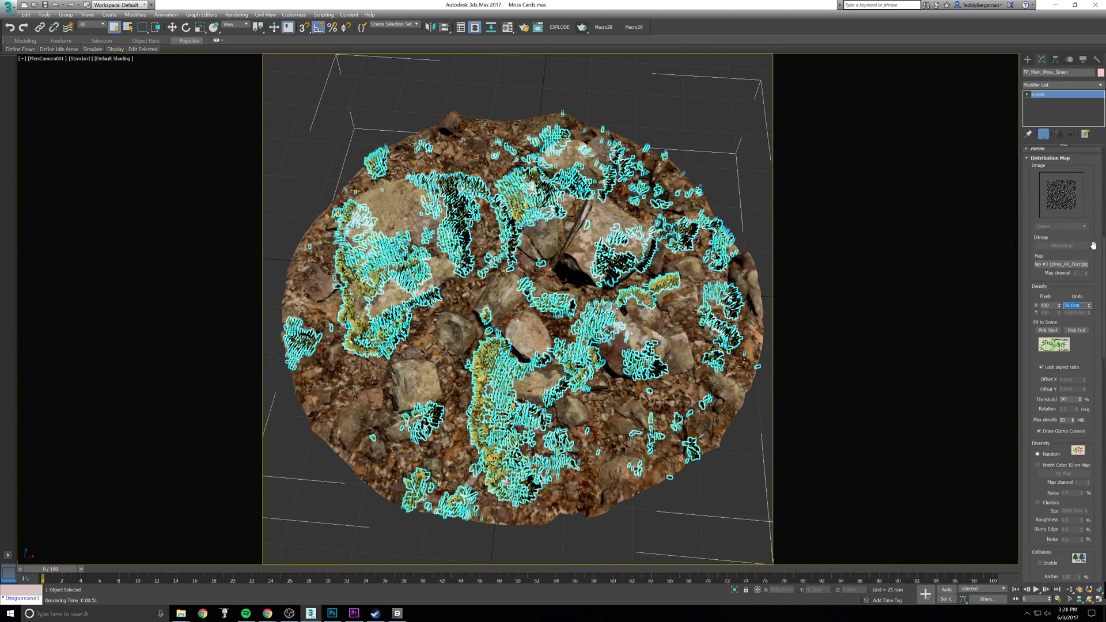
Step: Enable random translation, rotation and scale plus horizontal mirroring in the Forest object's transform settings
scroll(1095, 370, "down", 10)
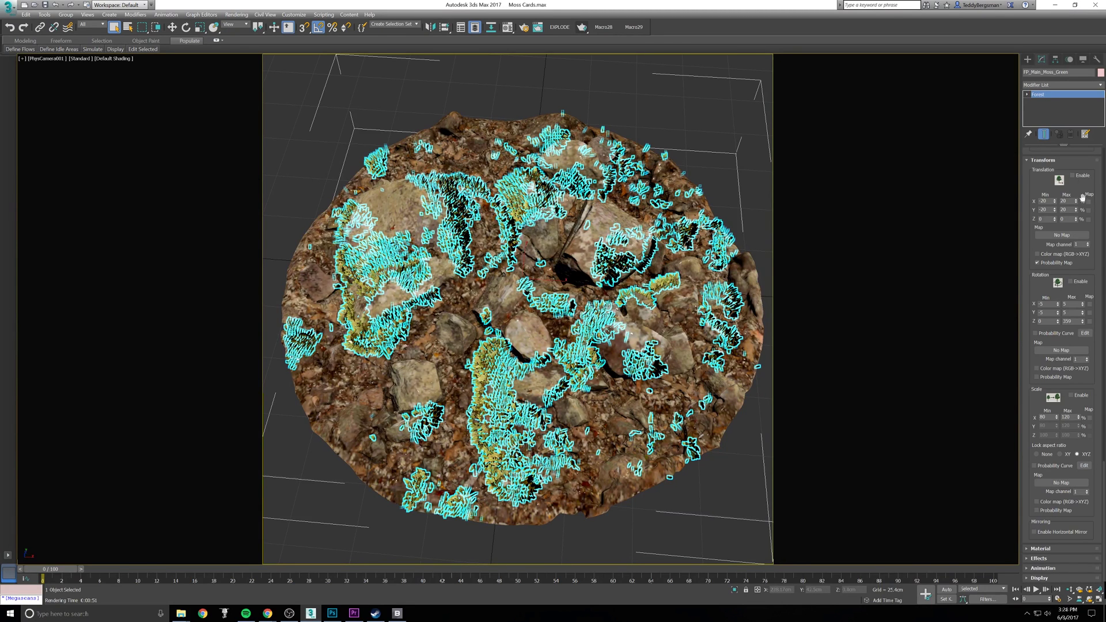
left_click(1073, 175)
left_click(1073, 282)
left_click(1073, 395)
left_click(1050, 533)
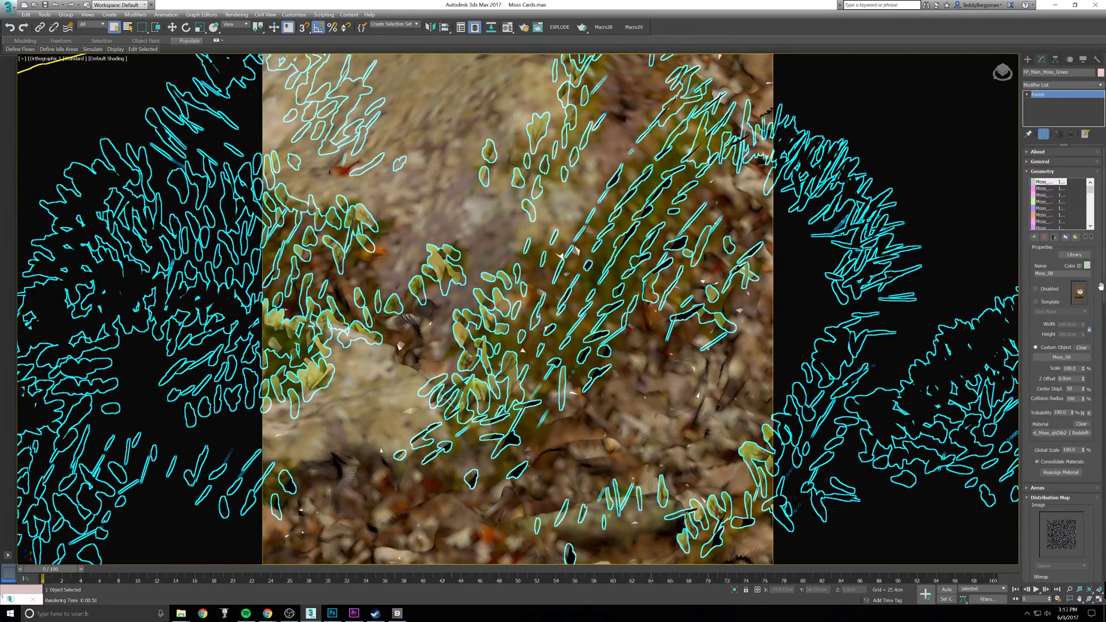
Step: Review the Forest distribution settings and examine the Moss with transforms render in Photoshop at close range
scroll(1099, 414, "down", 10)
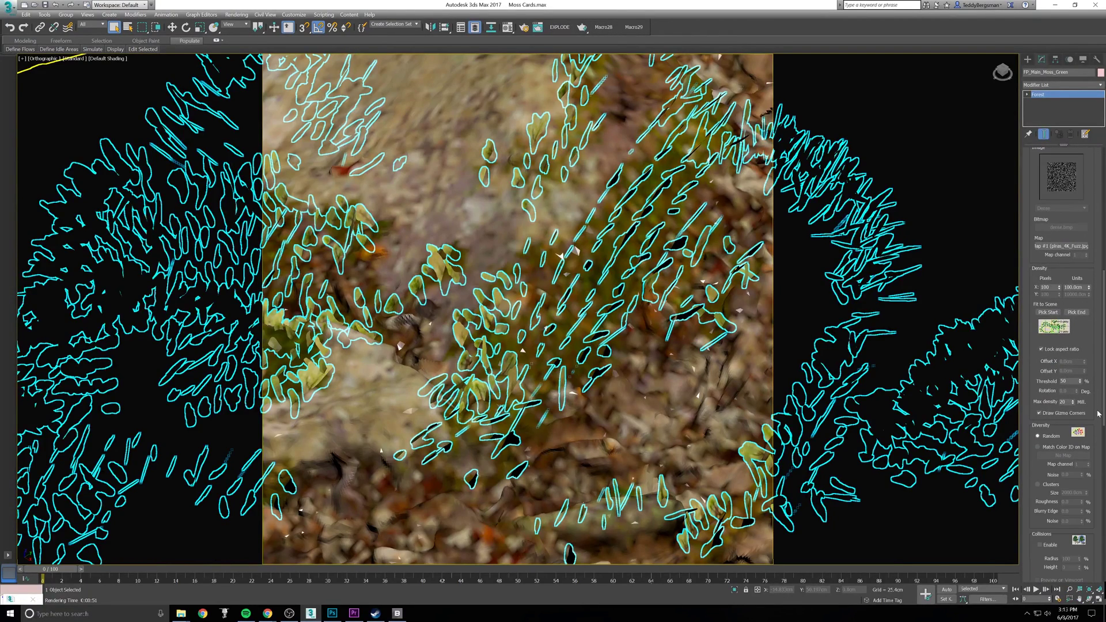
scroll(1099, 414, "down", 6)
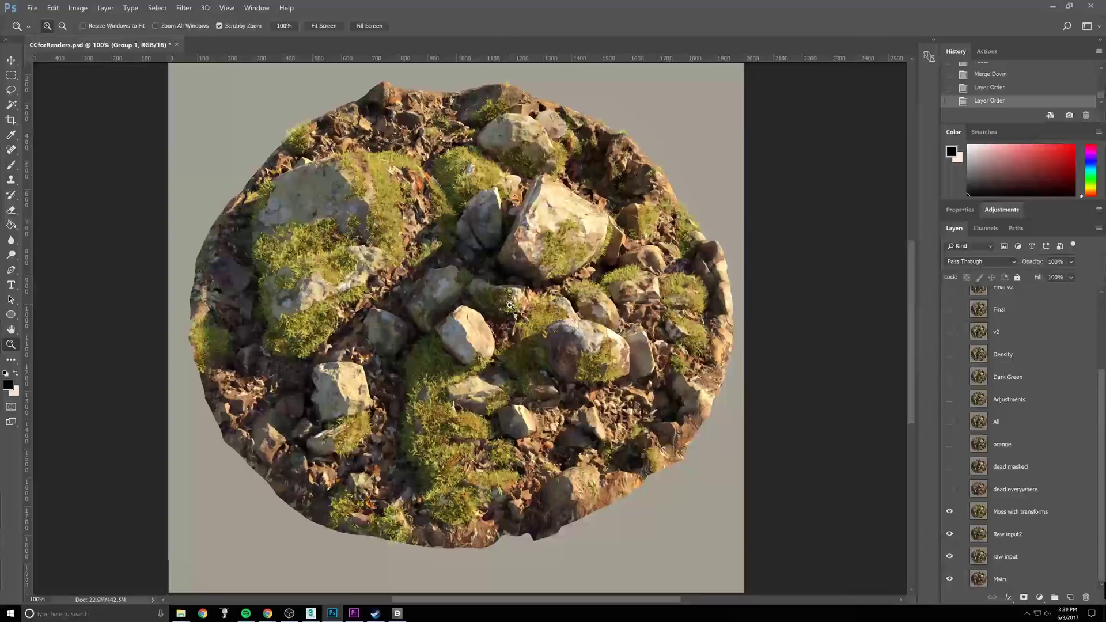
left_click(504, 304)
left_click_drag(444, 242, 541, 443)
left_click(460, 329)
left_click_drag(474, 358, 448, 233)
left_click(478, 247, "alt")
left_click(480, 248, "alt")
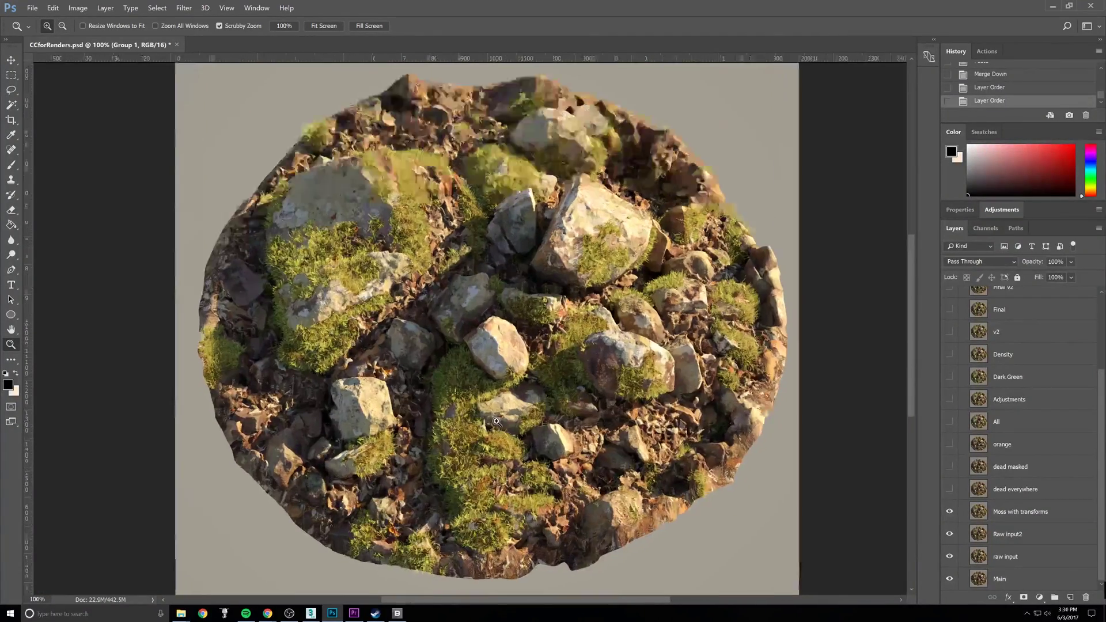
left_click(497, 422)
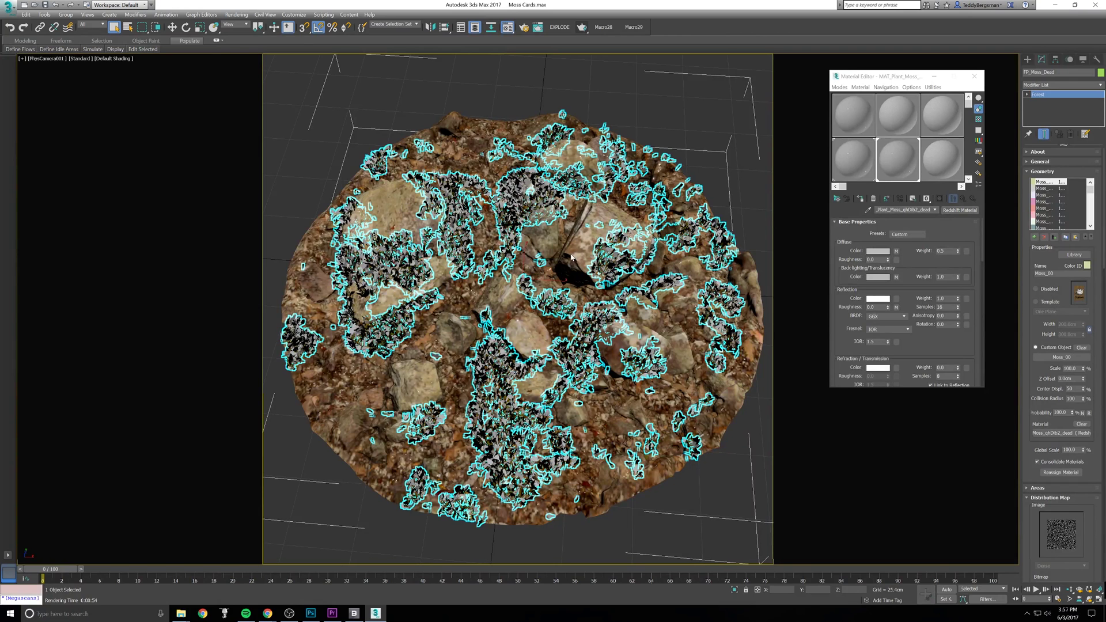
Step: Select the FP_Moss_Dead scatter and examine its geometry properties and the dead moss material assigned to it
type("_test")
key("Return")
key("ctrl+d")
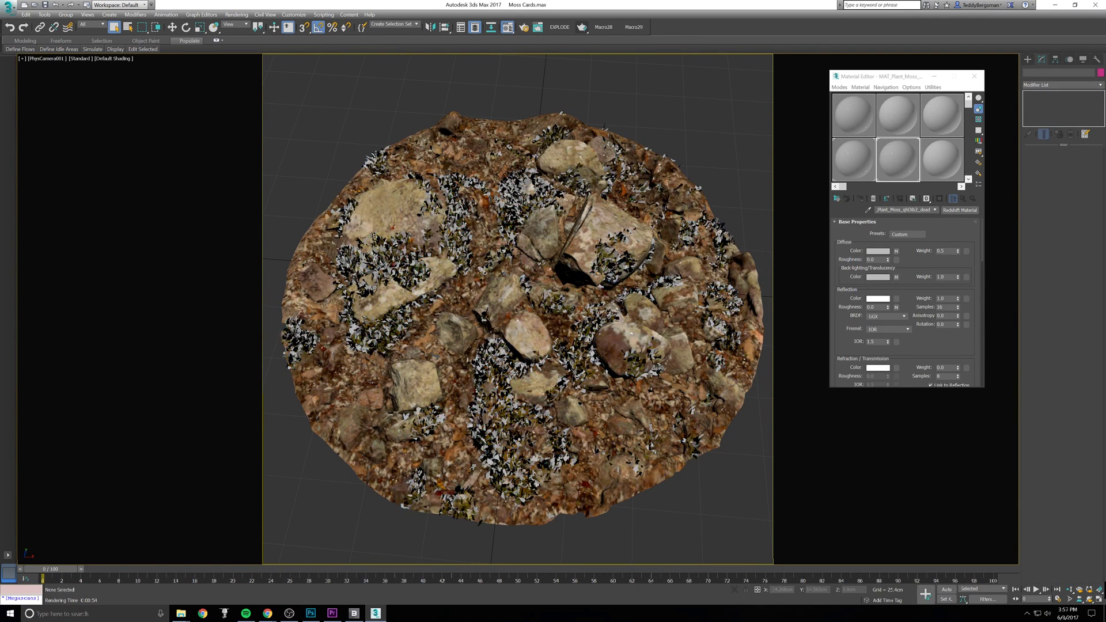
left_click(513, 196)
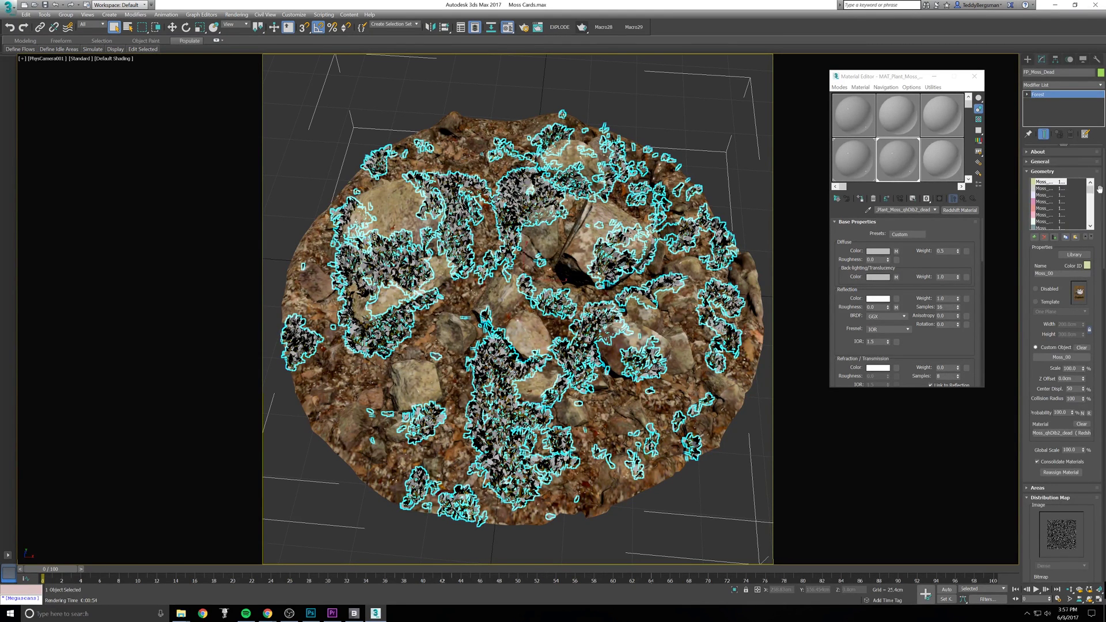
left_click_drag(1104, 190, 1105, 199)
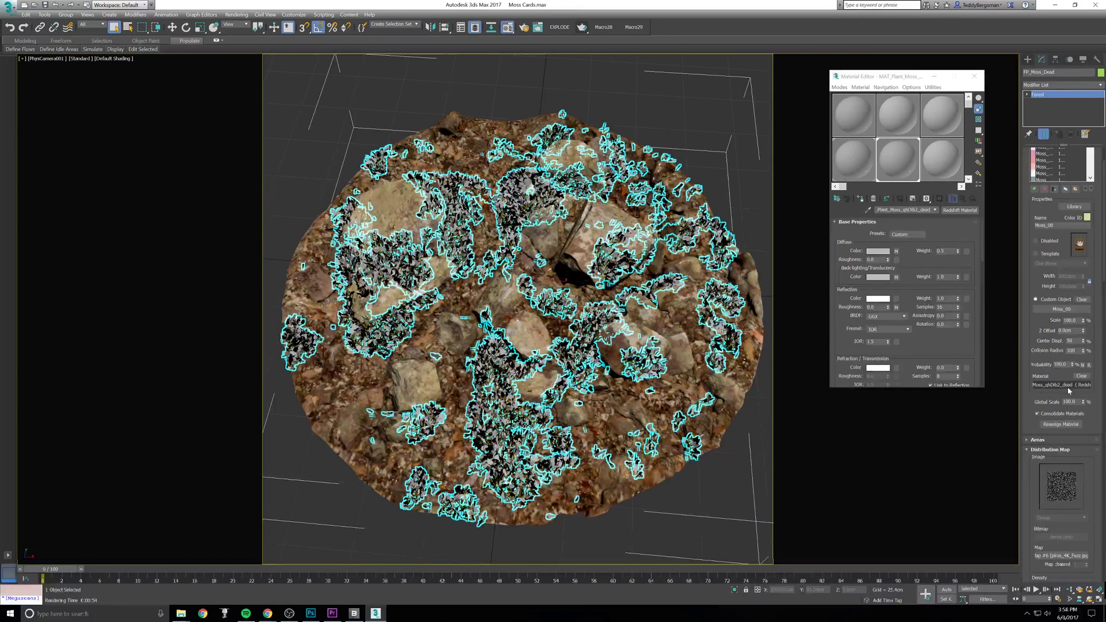
Step: Load the dead moss material into a free material slot and set its backlighting/translucency weight to 0.2
left_click_drag(953, 163, 953, 163)
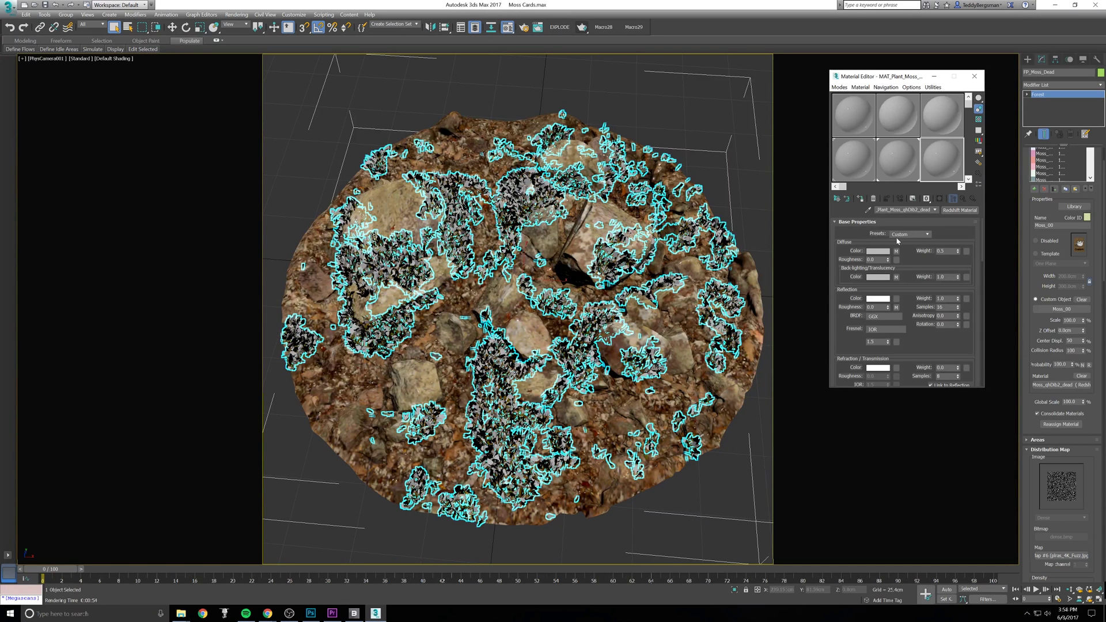
double_click(945, 277)
type(".2")
key("Return")
Step: Wrap the dead moss diffuse albedo bitmap in a Color Correction map, keeping the bitmap as its sub-map
left_click(897, 251)
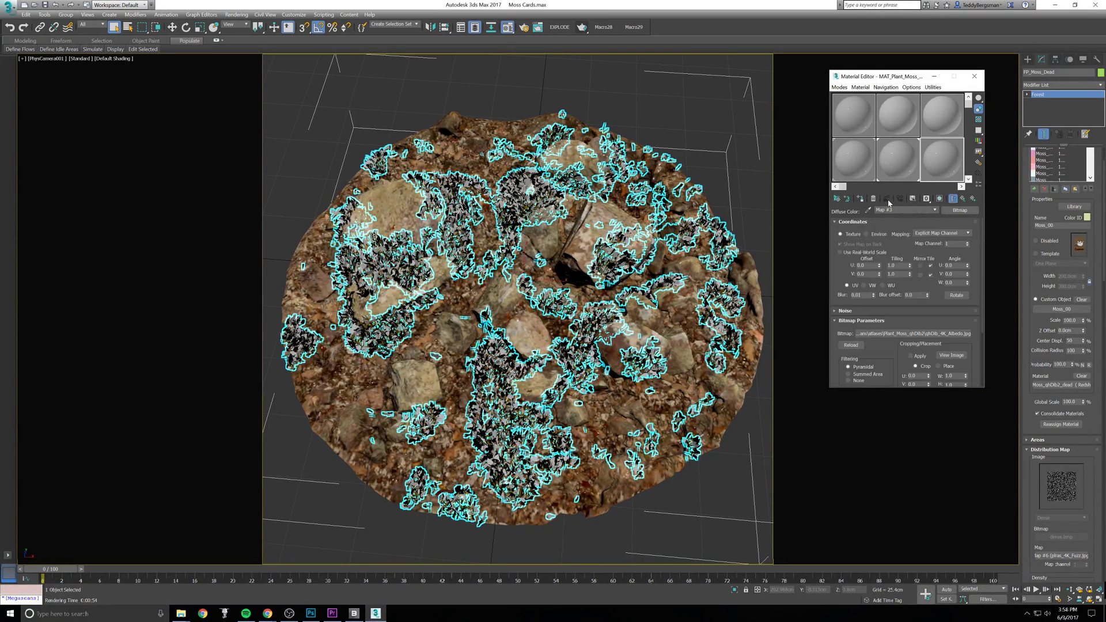
left_click(960, 210)
double_click(563, 213)
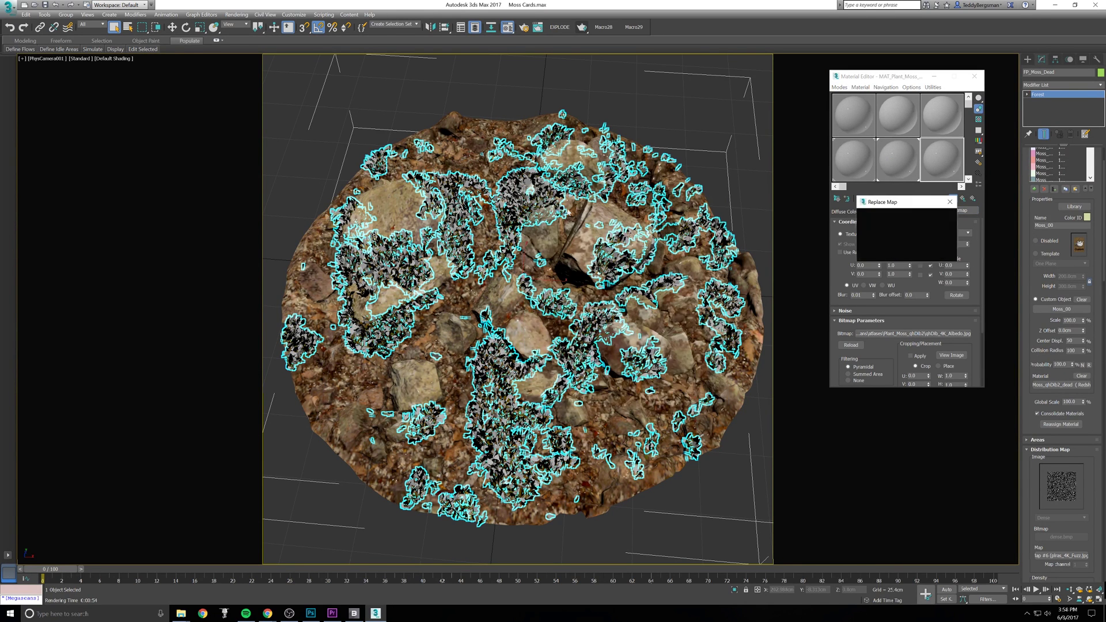
left_click(890, 252)
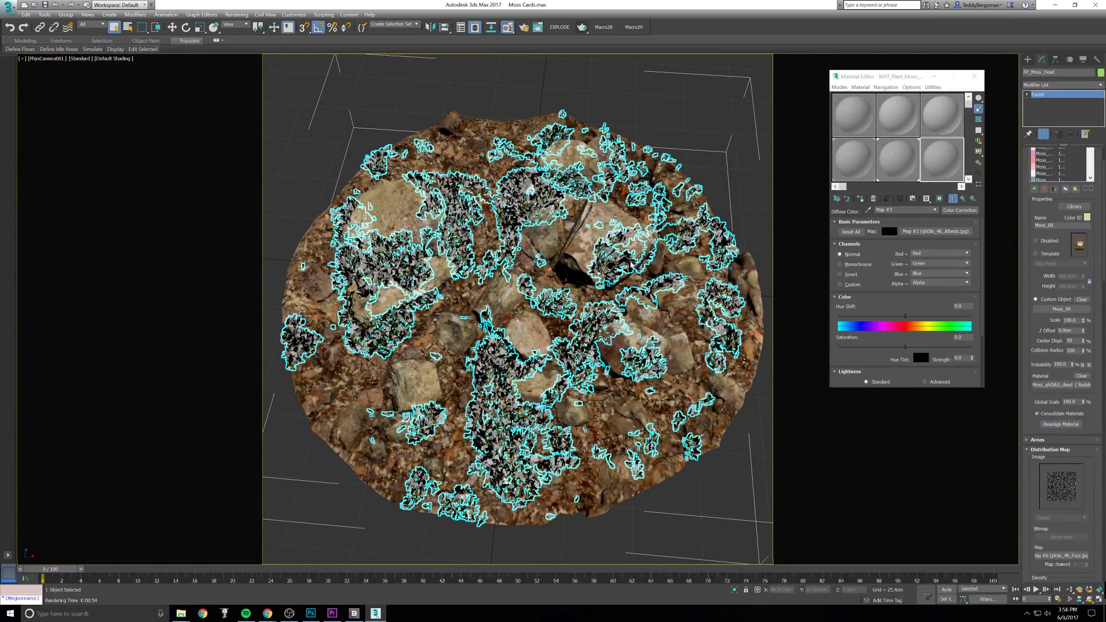
Step: Hide the dead moss scatter and tint its Color Correction with a brown sampled from the scan, at a hue tint strength of 70
right_click(629, 258)
left_click(671, 242)
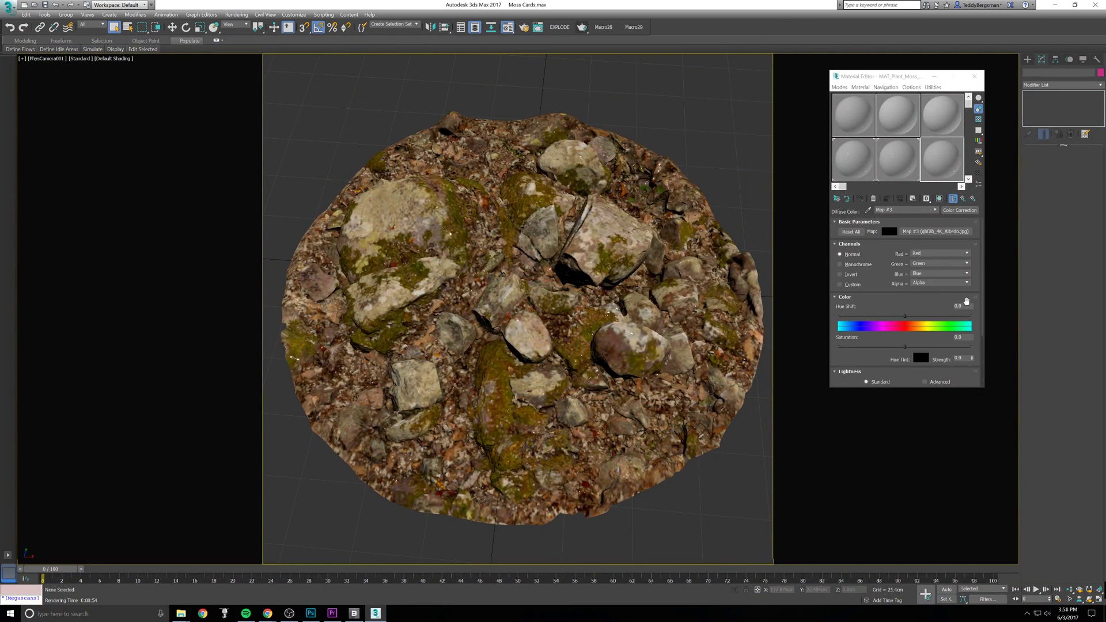
left_click(921, 358)
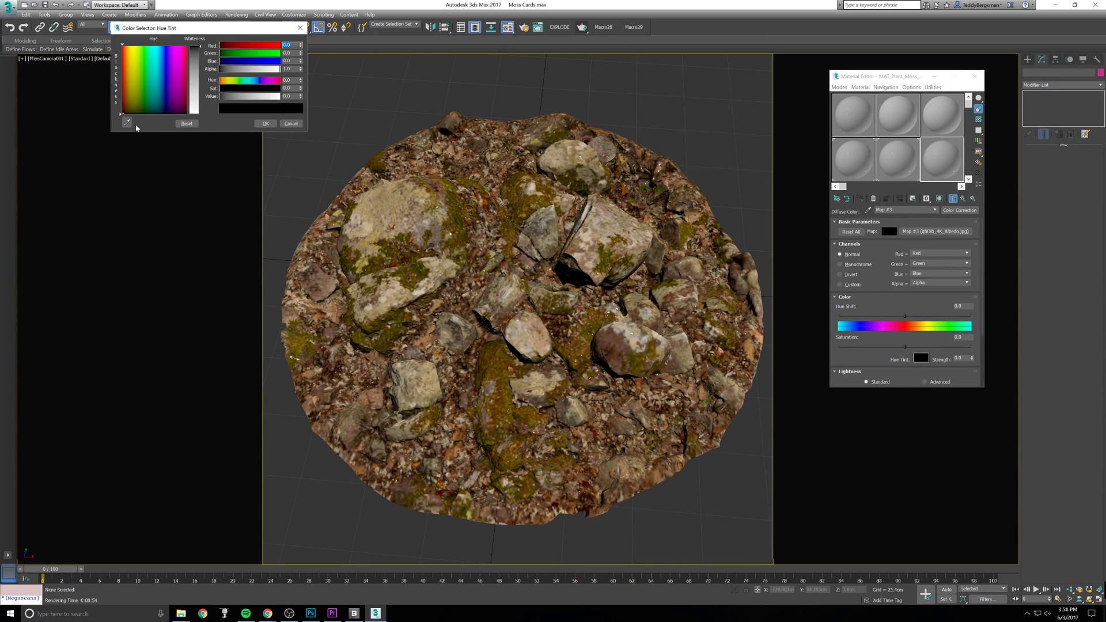
left_click(128, 122)
left_click(410, 275)
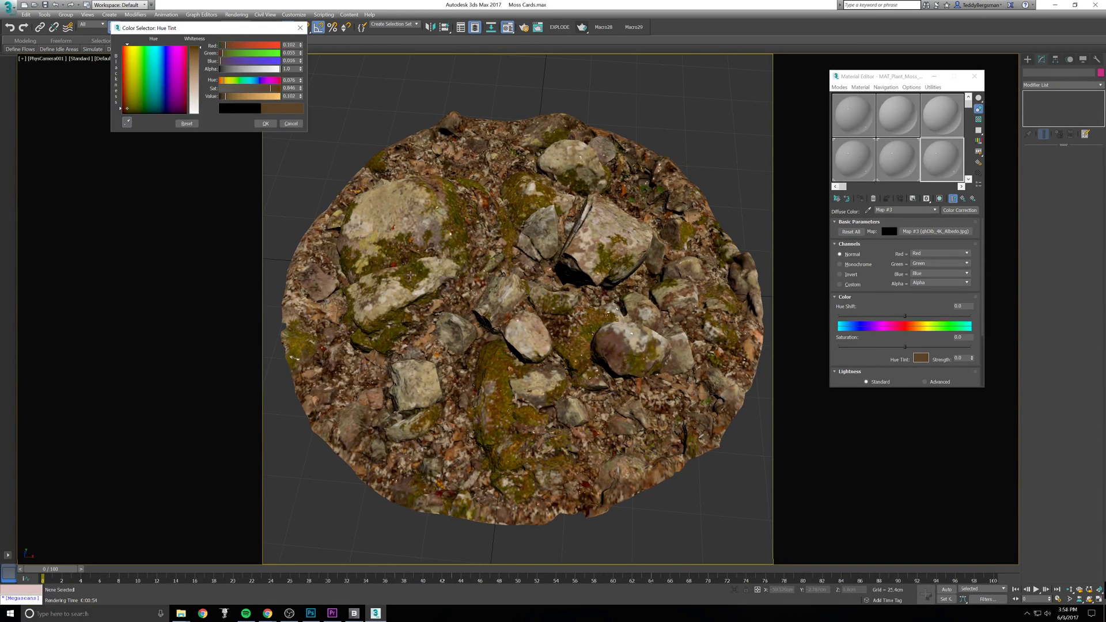
left_click(266, 123)
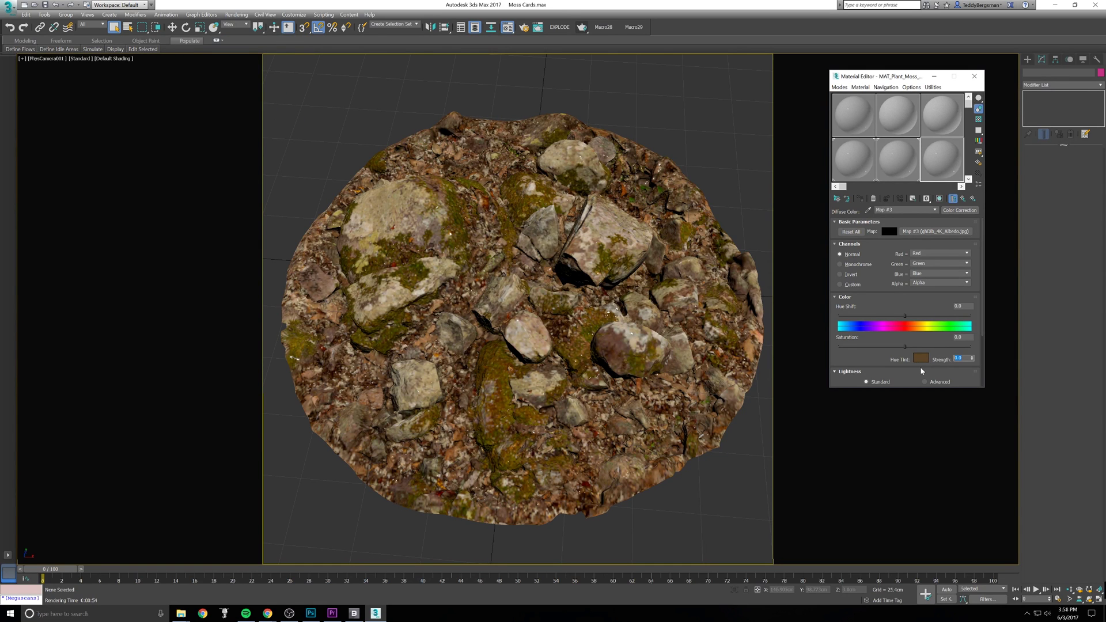
type("70")
key("Return")
left_click(962, 199)
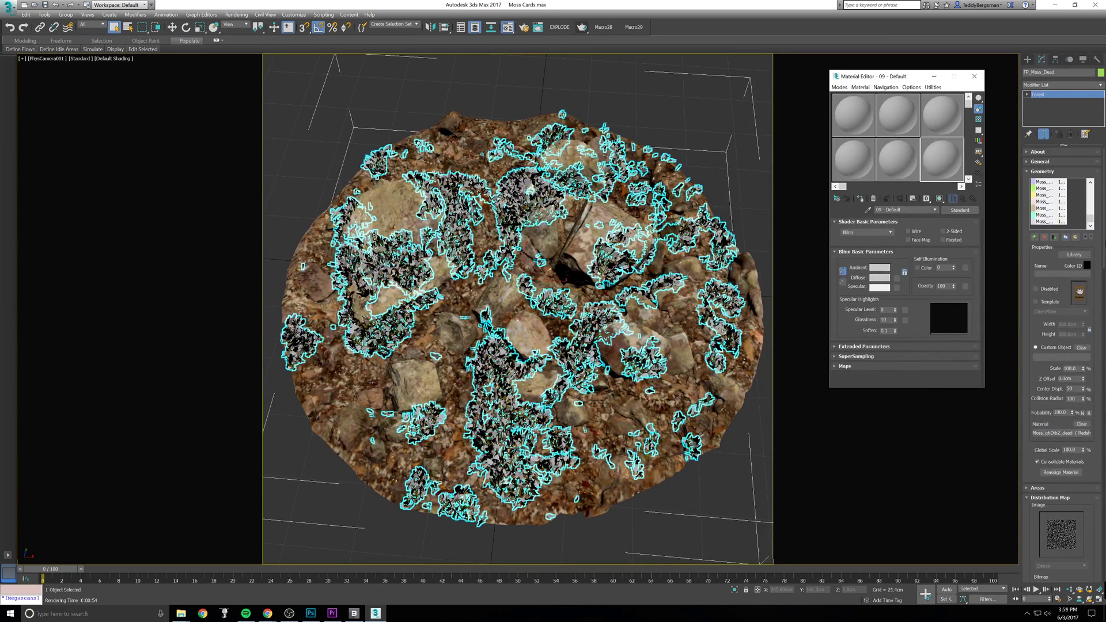
Step: Set the minimum Y rotation of FP_Moss_Dead to -30 in the transform settings and render the camera view
scroll(1064, 323, "down", 6)
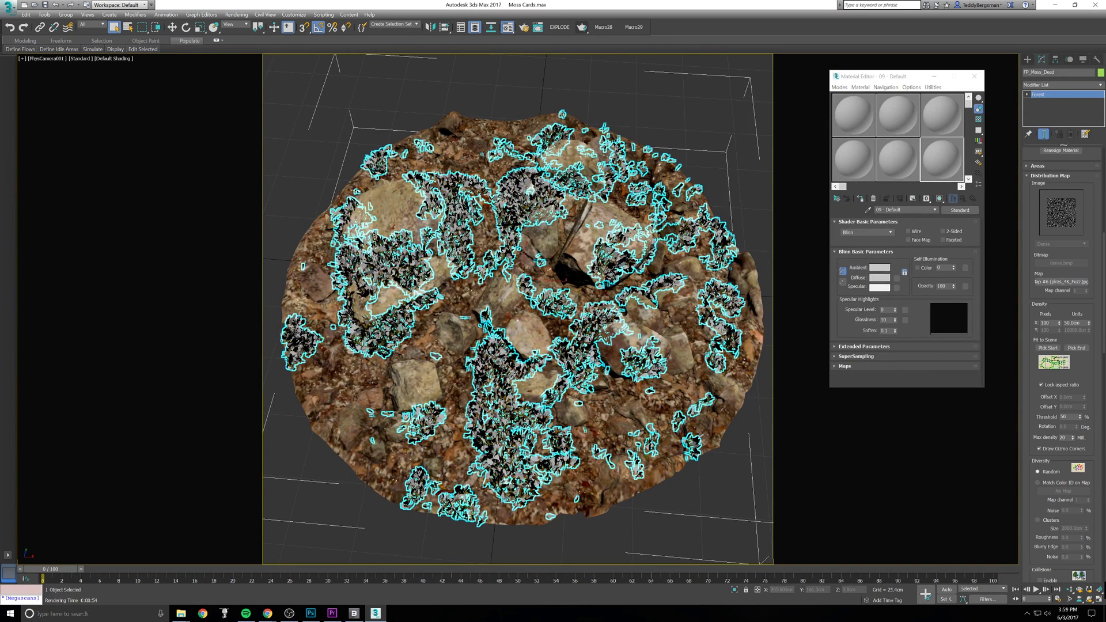
scroll(1104, 318, "down", 2)
left_click_drag(1104, 318, 1105, 536)
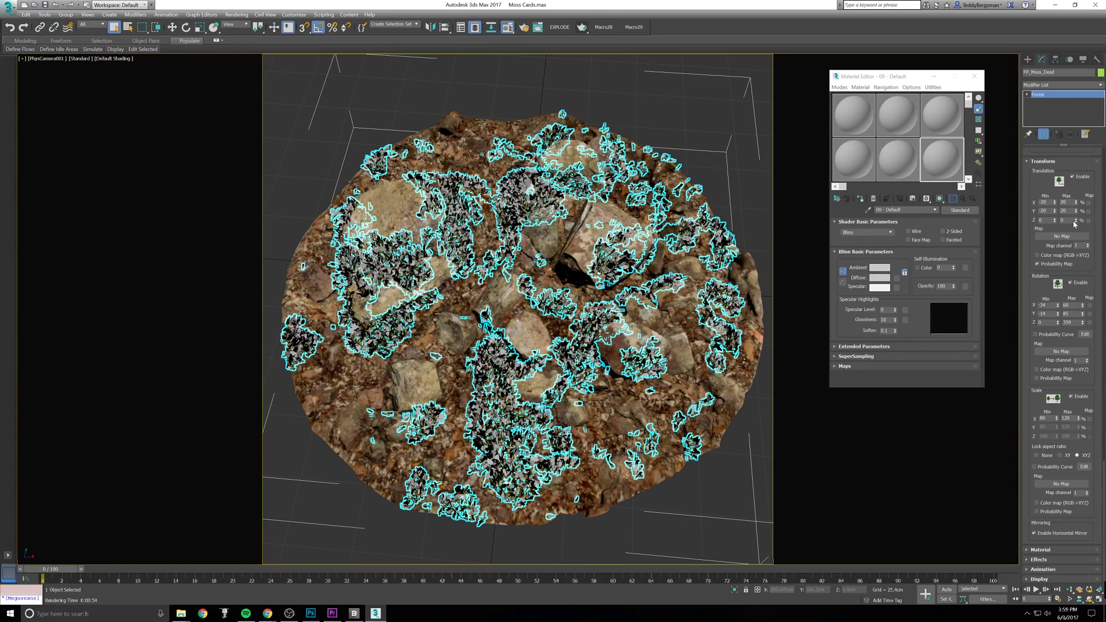
left_click_drag(1103, 484, 1105, 448)
left_click_drag(1104, 503, 1104, 504)
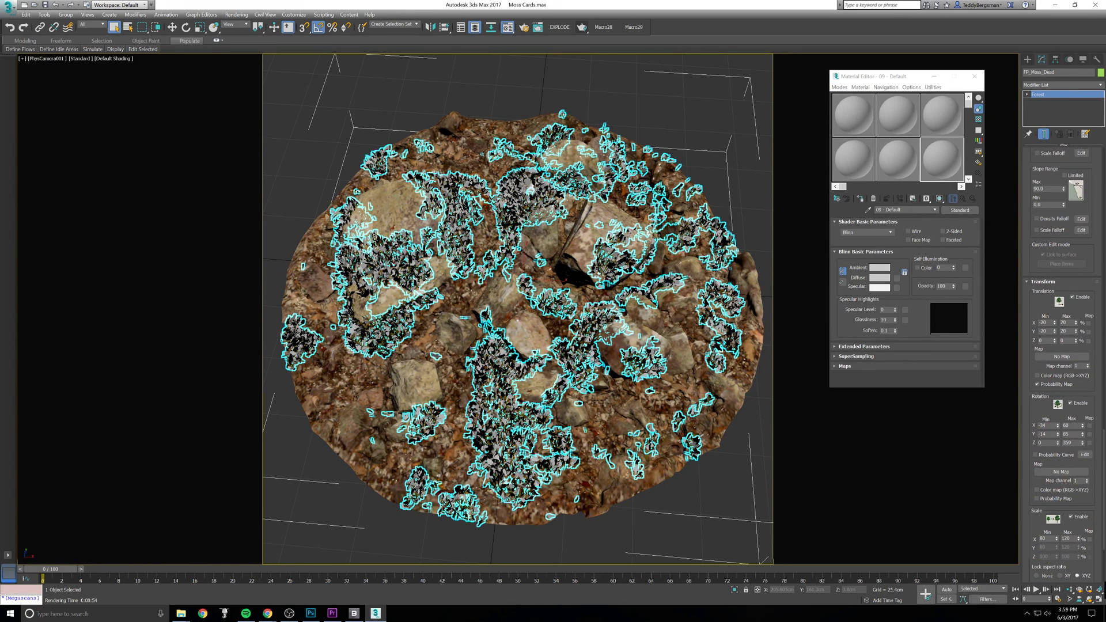
double_click(1043, 434)
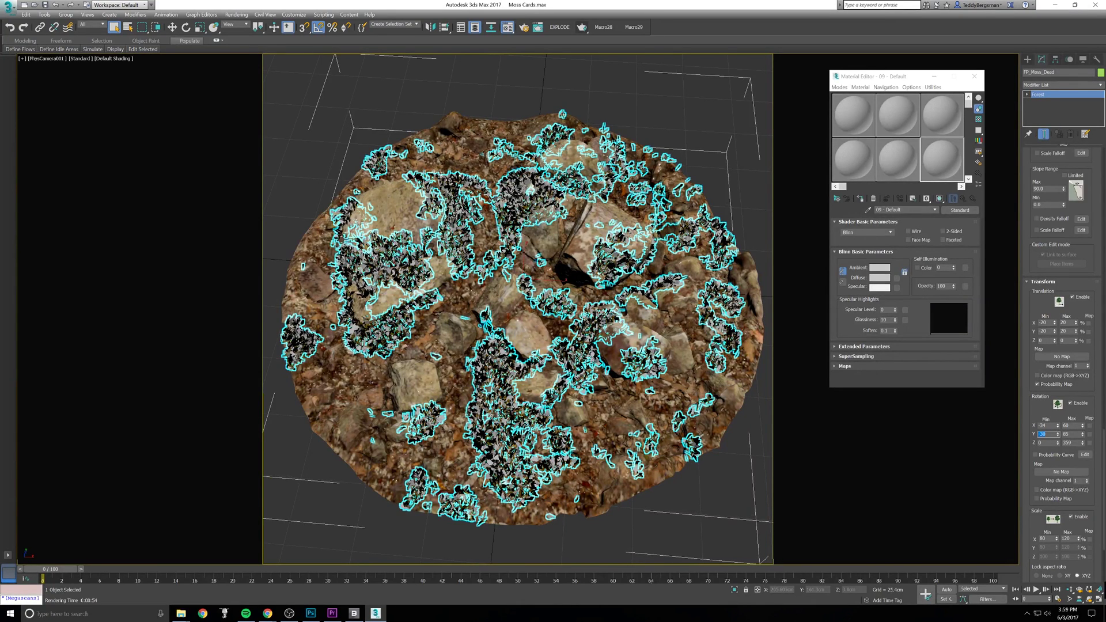
key("shift+q")
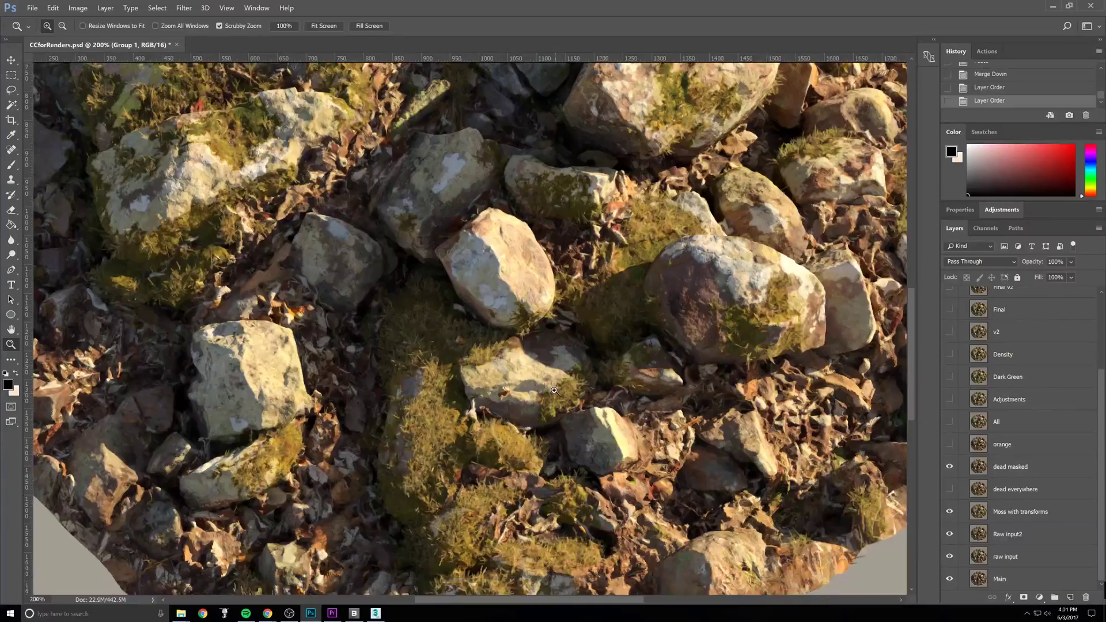
Step: Examine the dead everywhere render in Photoshop, both close up and as a whole
scroll(465, 281, "up", 3, "alt")
left_click(464, 280, "alt")
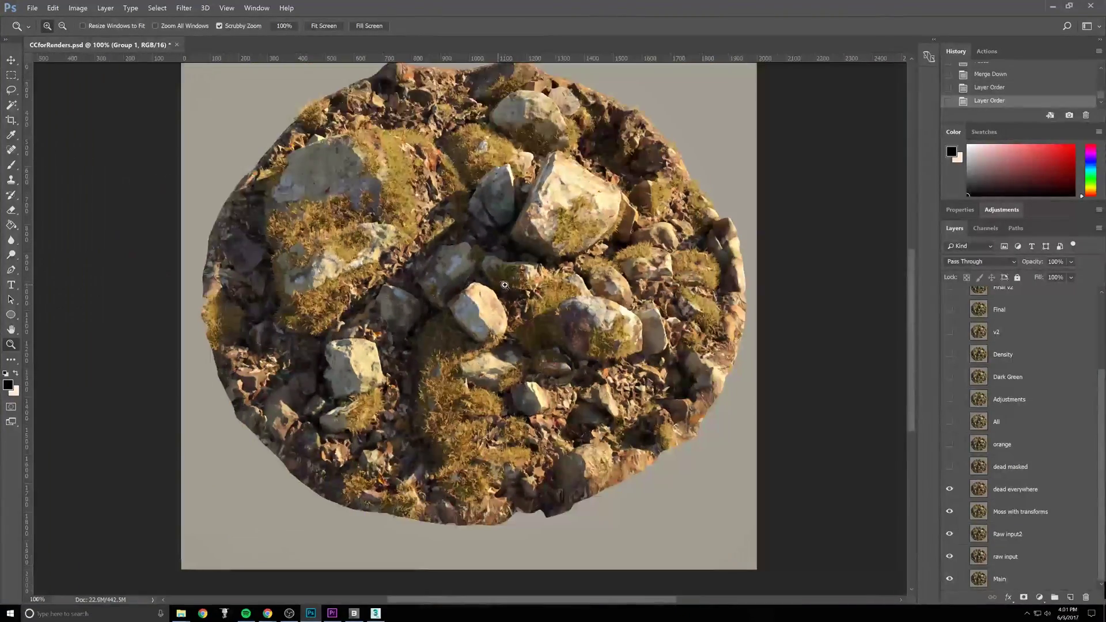
left_click(503, 284)
mouse_move(447, 224)
left_mouse_down()
mouse_move(502, 445)
mouse_move(437, 244)
left_mouse_up()
left_click(458, 277, "alt")
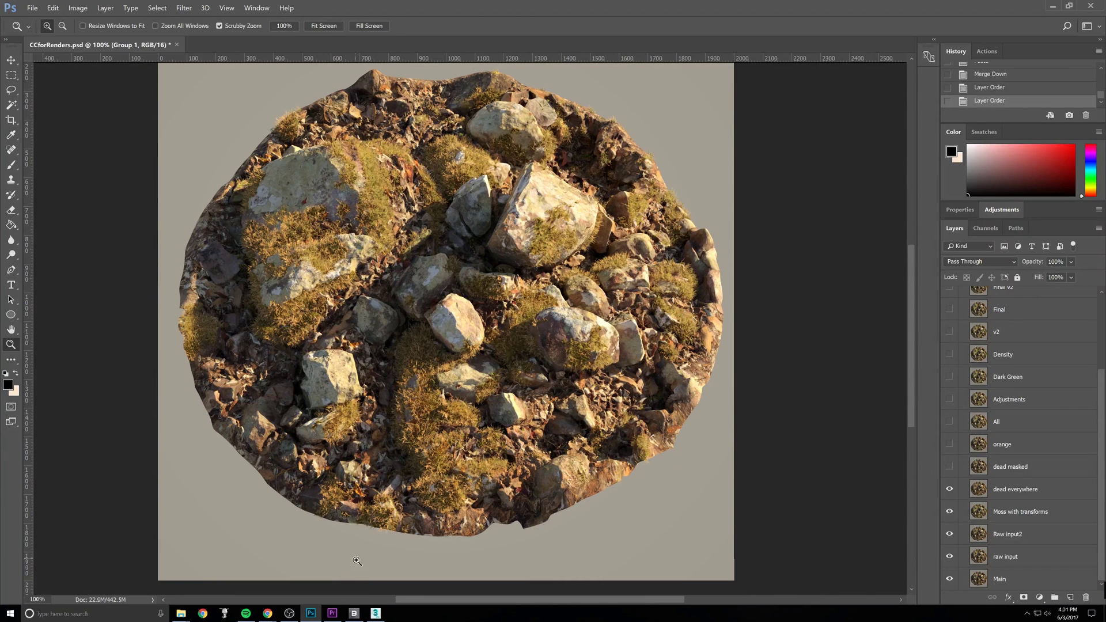
Step: Switch to 3ds Max and assign the DeadMoss bitmap mask as the distribution map of FP_Moss_Dead
left_click(376, 614)
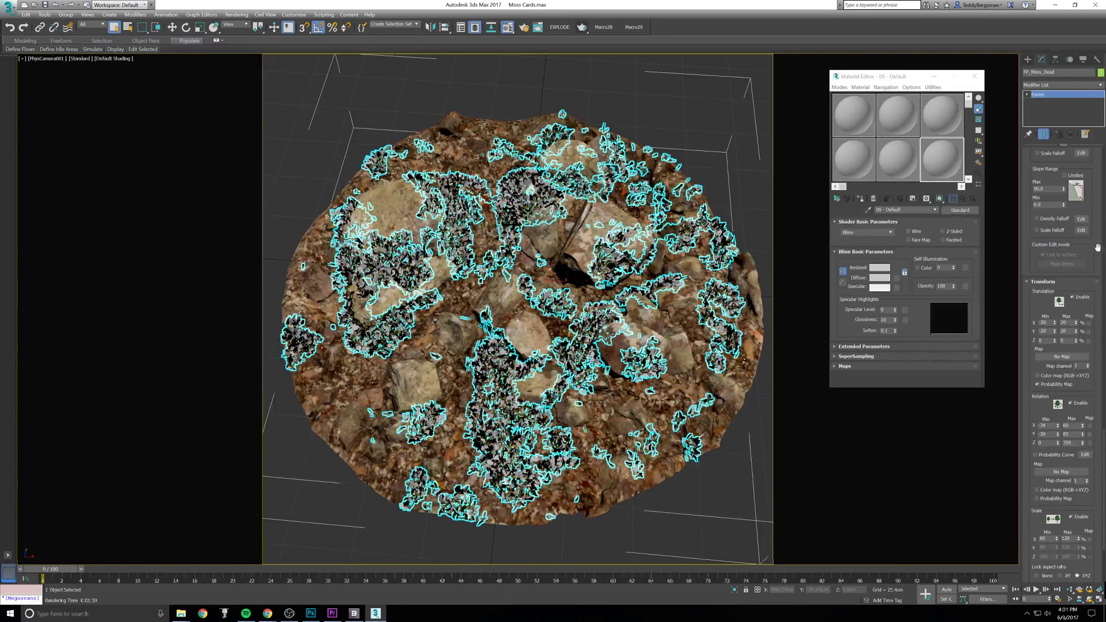
left_click_drag(1104, 461, 1103, 358)
scroll(1067, 283, "up", 5)
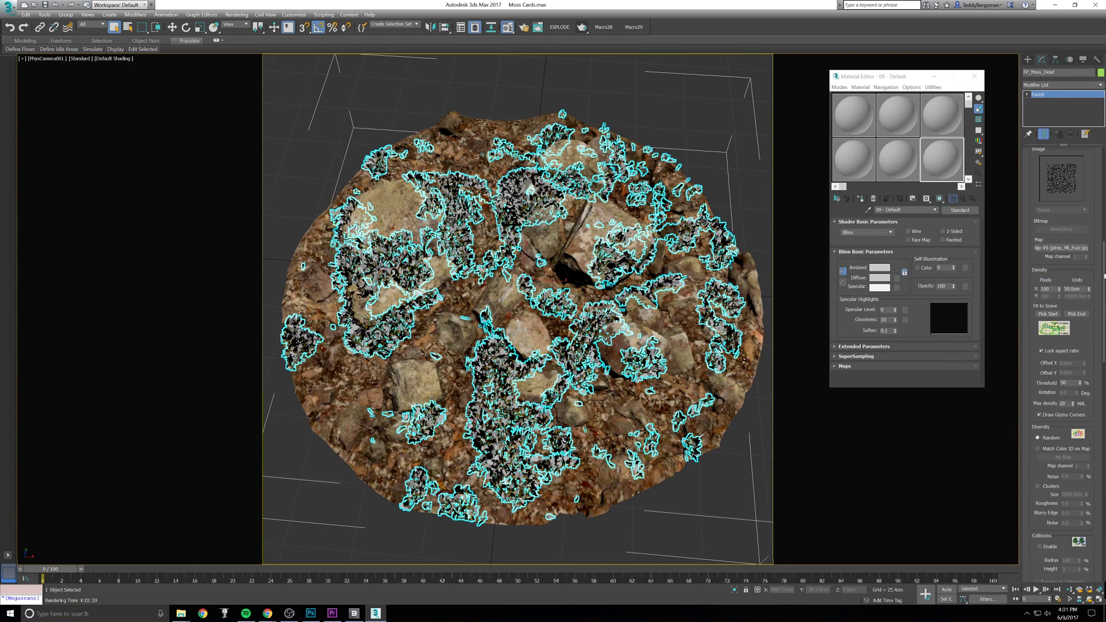
left_click(1068, 248)
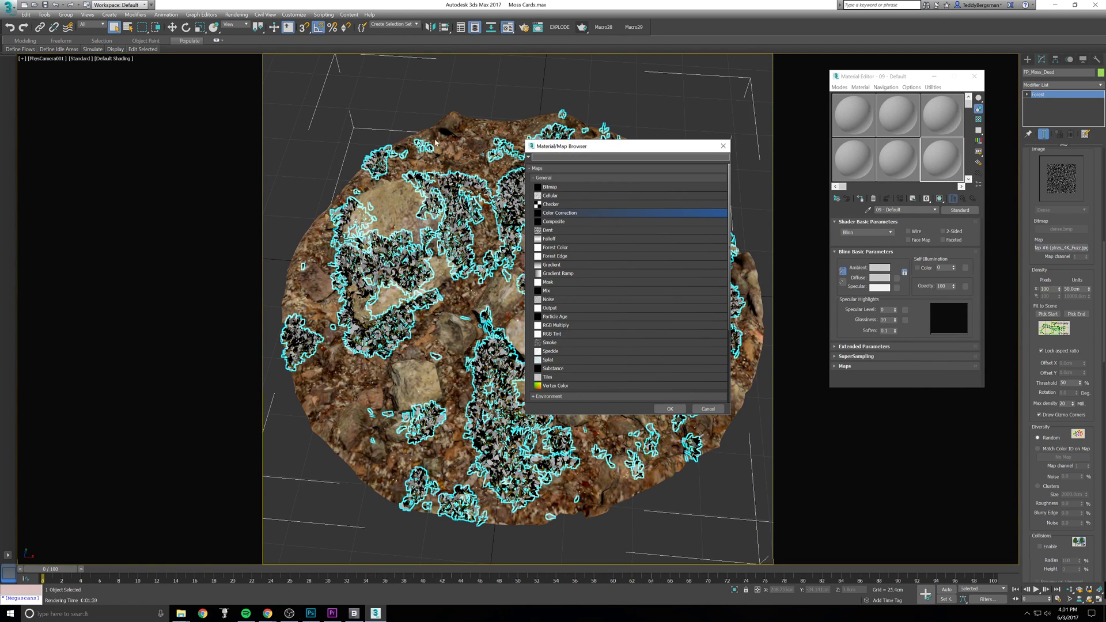
double_click(550, 188)
left_click(74, 65)
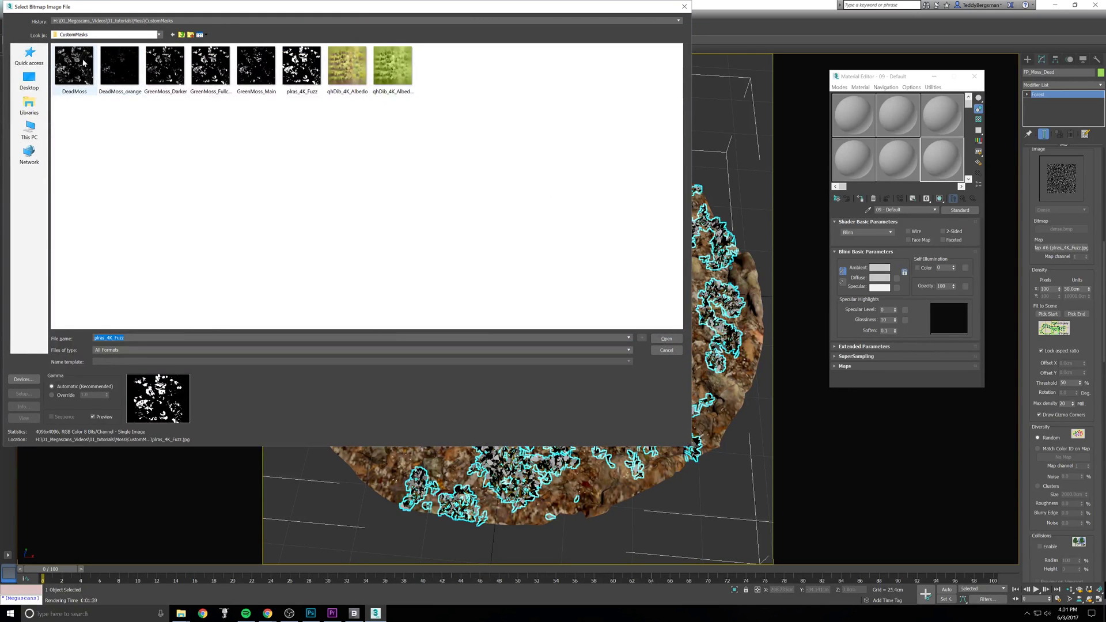
left_click(662, 339)
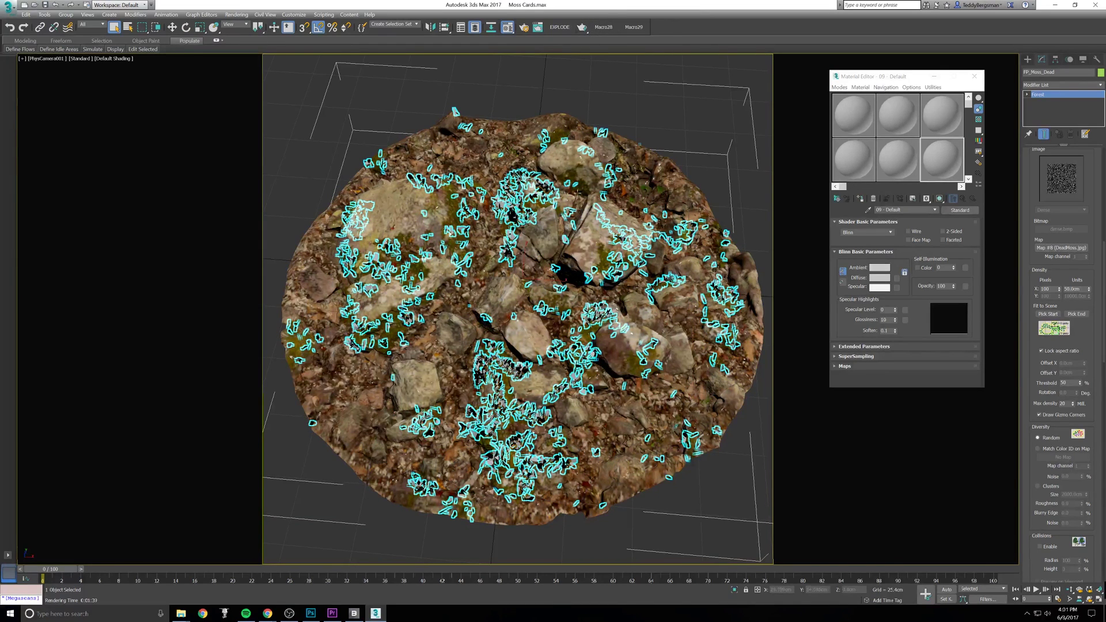
Step: Switch to Photoshop, show the dead masked layer and examine the masked dead moss across the rocks at close range
left_click(311, 614)
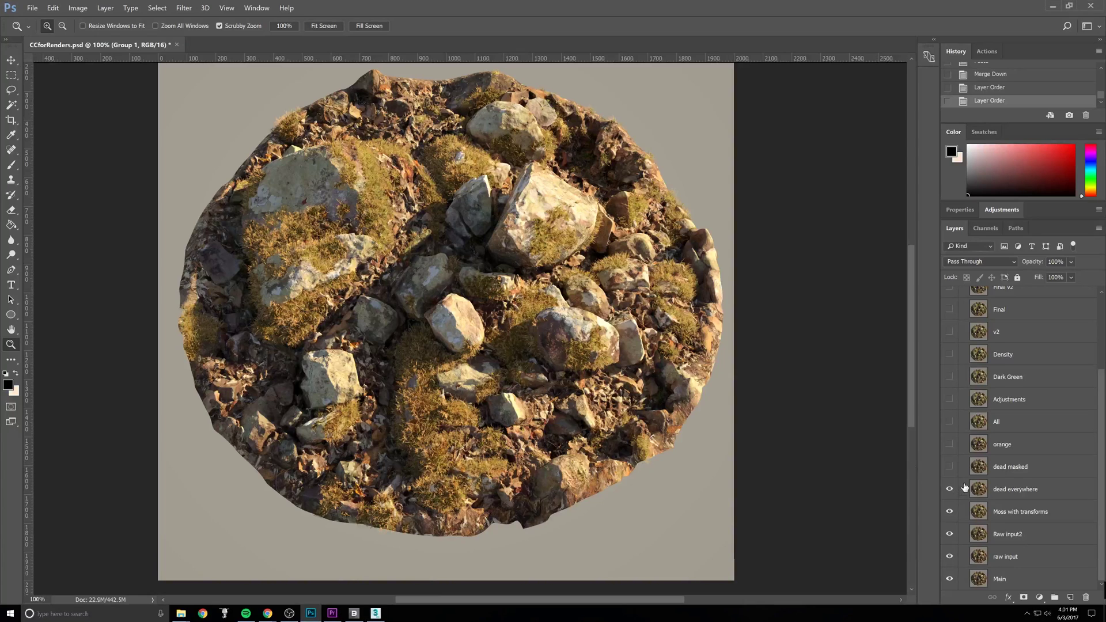
left_click(950, 467)
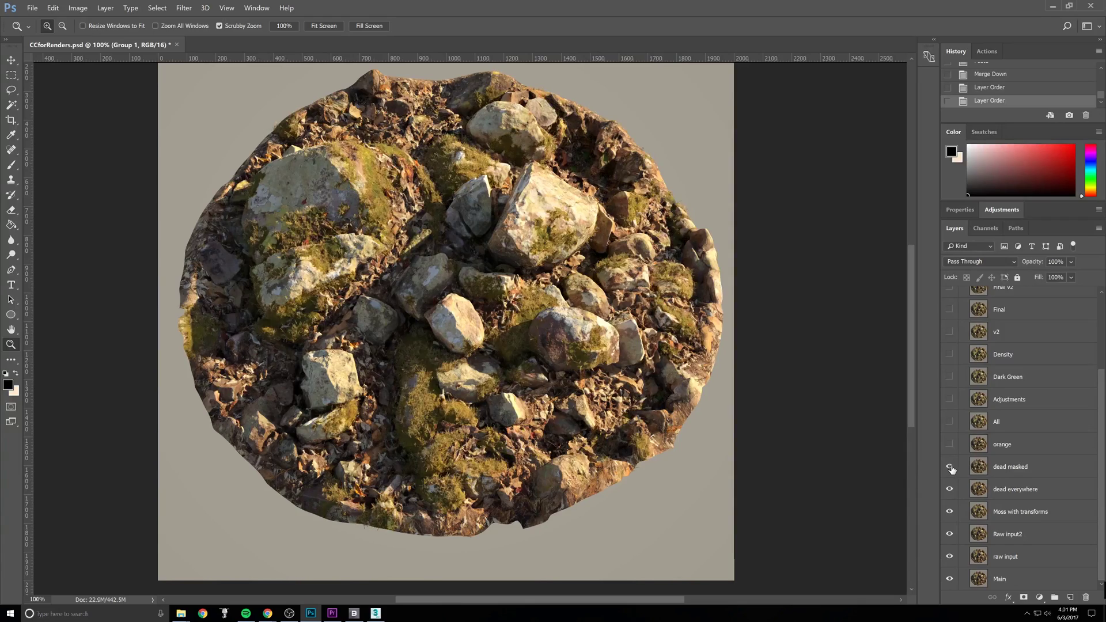
left_click(369, 235)
left_click(368, 234)
left_click_drag(560, 367, 517, 56)
left_click_drag(523, 444, 548, 144)
left_click_drag(533, 419, 523, 308)
left_click(578, 420, "alt")
left_click(572, 386, "alt")
left_click_drag(595, 277, 562, 346)
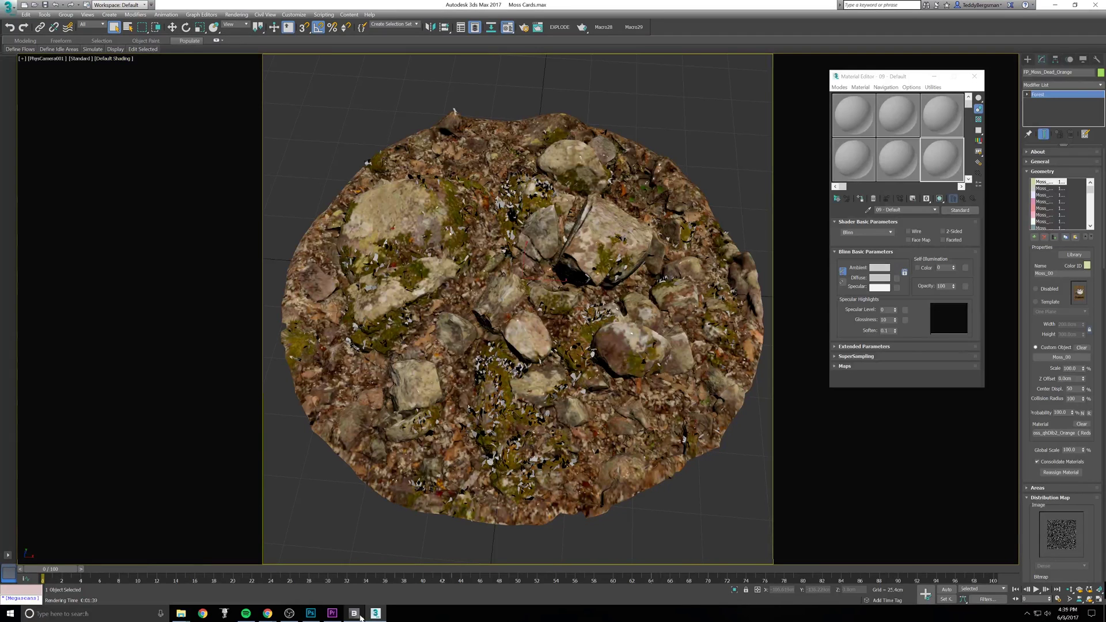
Step: Select FP_Moss_Dead in the scene layers of 3ds Max and set its distribution density units to 30 cm
left_click(93, 178)
scroll(1105, 260, "down", 1)
left_click_drag(1105, 260, 1009, 245)
type("30")
key("Return")
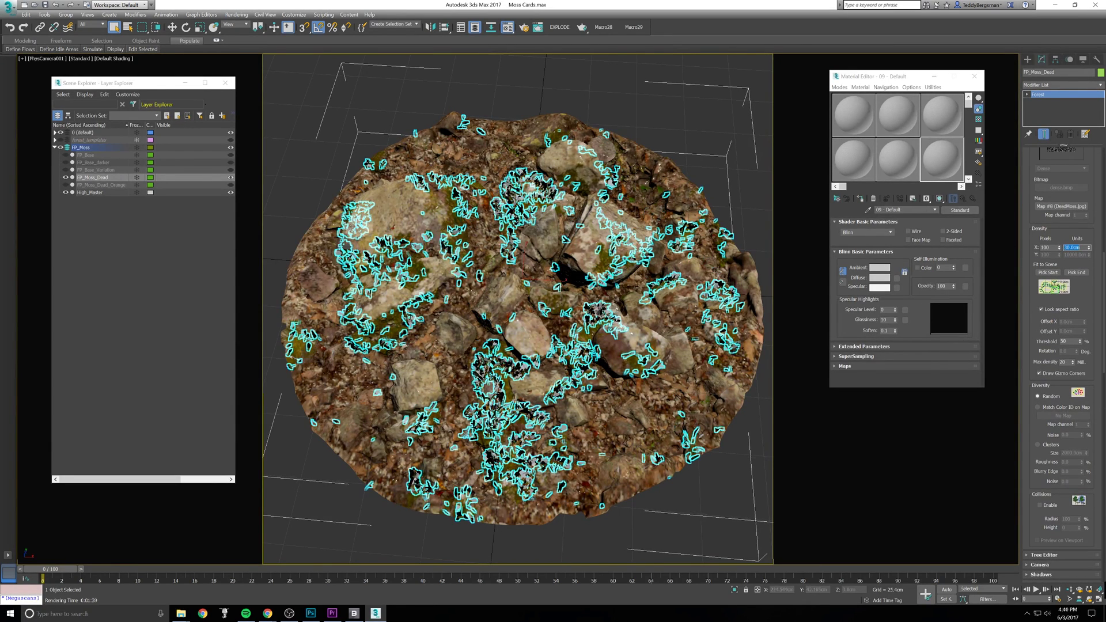
Step: Hide FP_Moss_Dead, show FP_Moss_Dead_Orange and inspect the orange moss material assigned to it
left_click(65, 178)
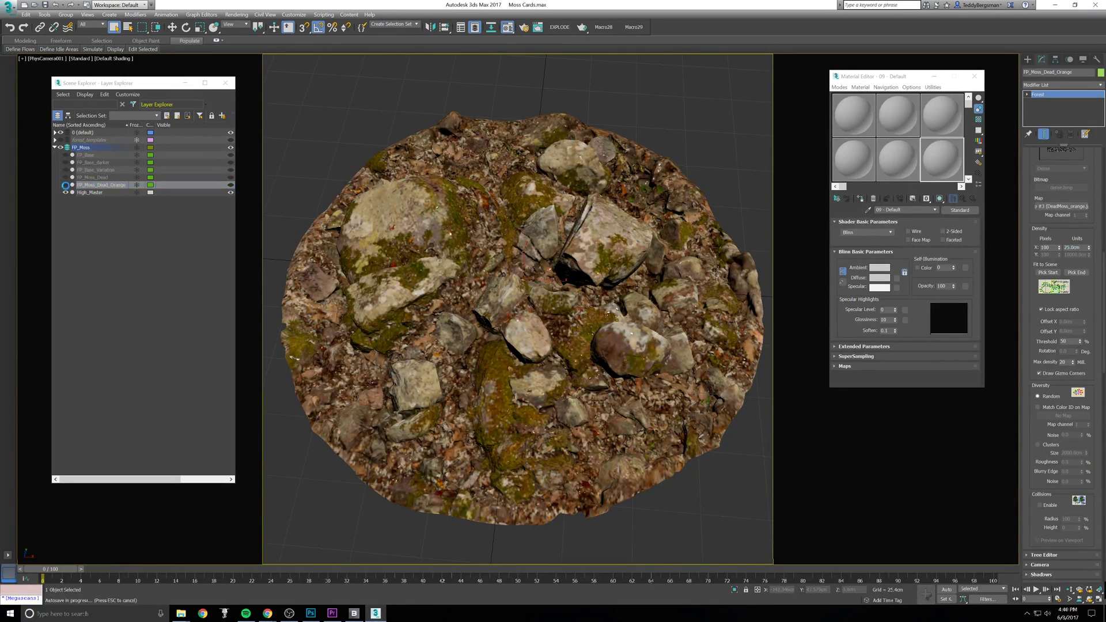
left_click(65, 185)
left_click_drag(1104, 316, 1104, 211)
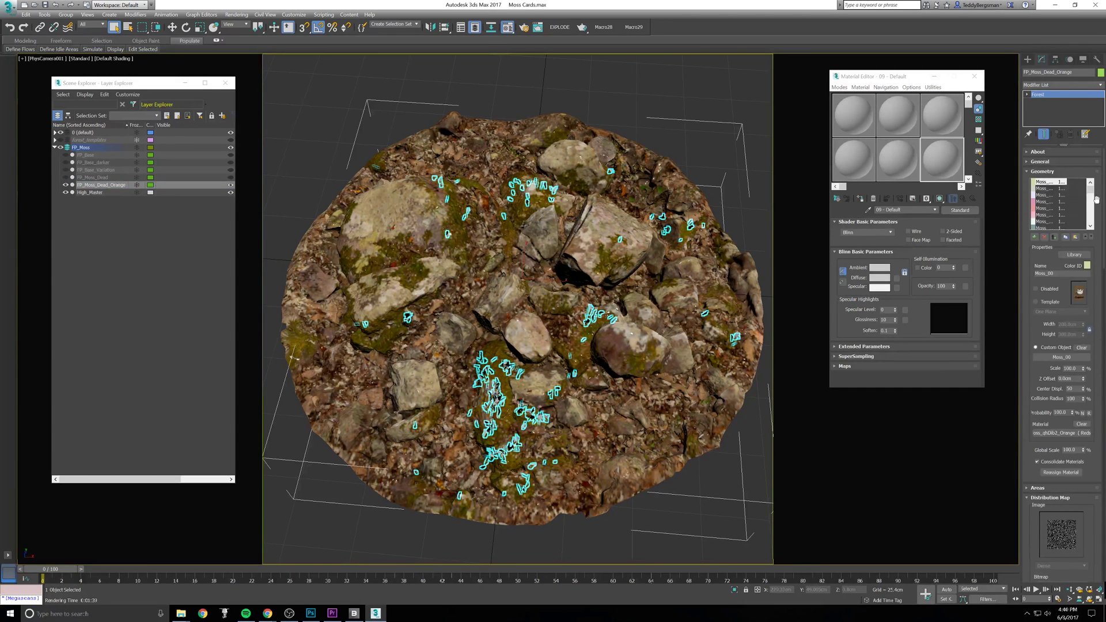
left_click_drag(1067, 433, 862, 169)
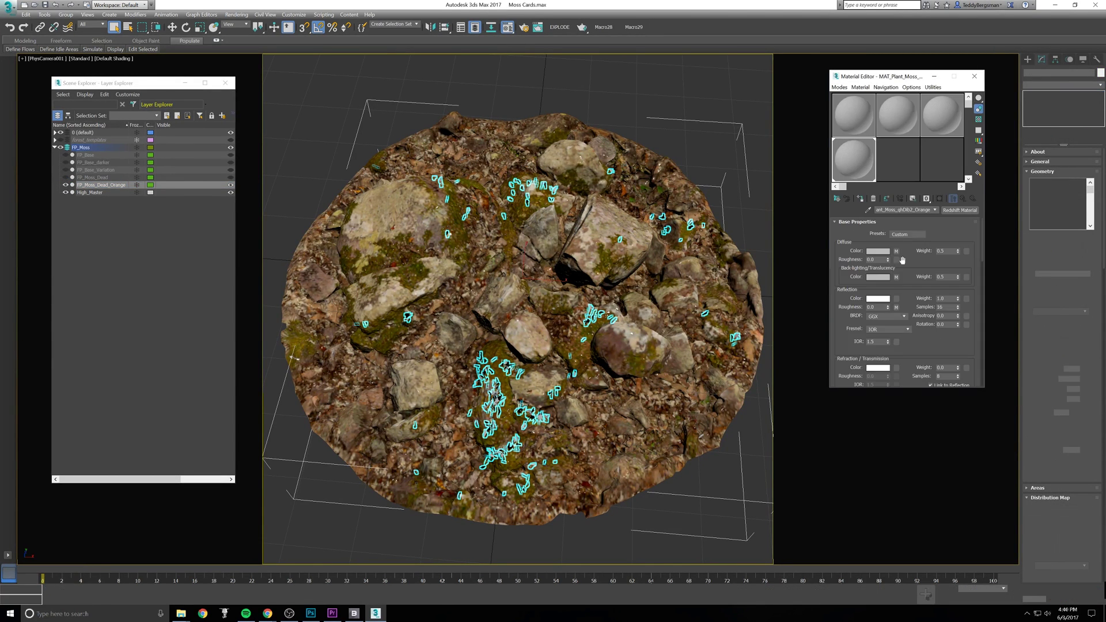
left_click(855, 161)
double_click(961, 358)
left_click(975, 76)
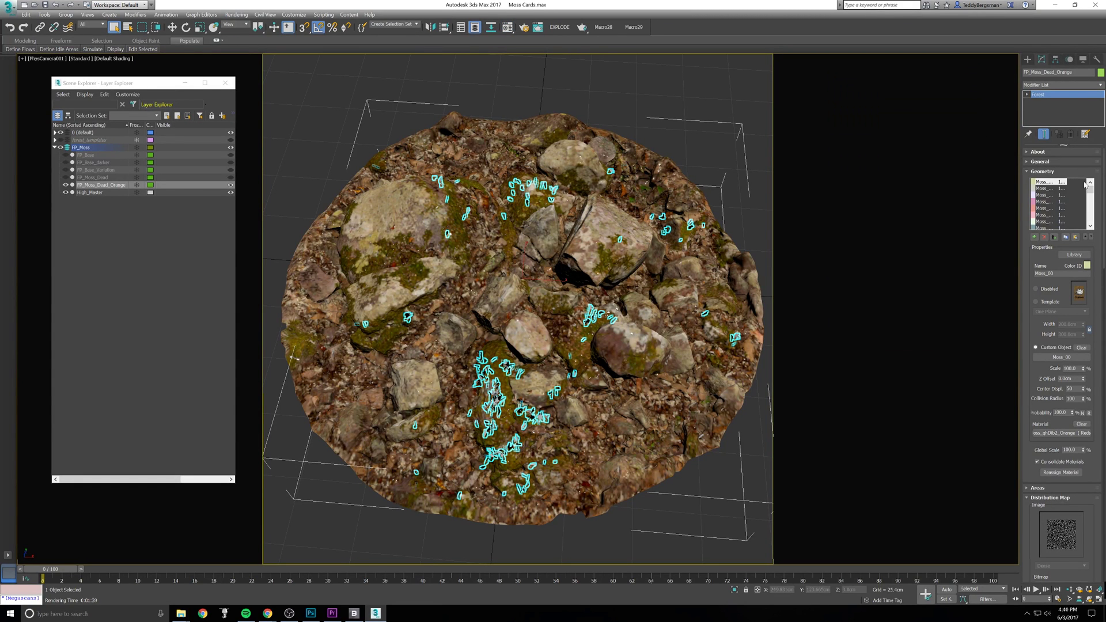
Step: Assign the DeadMoss_orange bitmap mask as the distribution map of FP_Moss_Dead_Orange
scroll(1086, 309, "down", 5)
left_click(1072, 301)
double_click(550, 186)
left_click(120, 66)
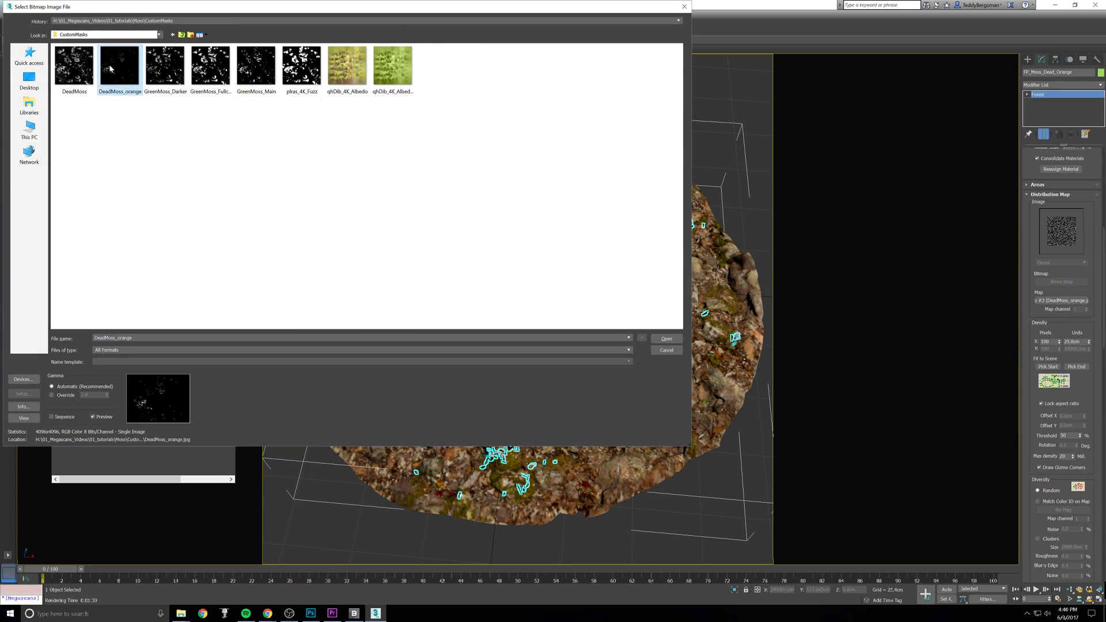
left_click(666, 339)
left_click(1062, 300)
double_click(553, 187)
double_click(122, 72)
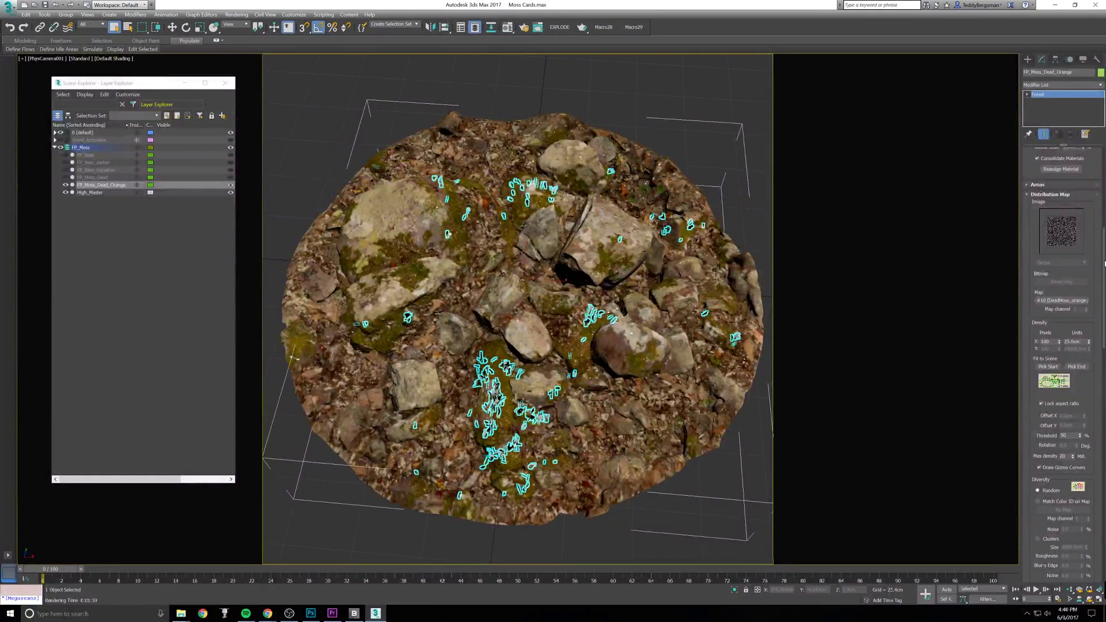
Step: Set the minimum Y rotation of FP_Moss_Dead_Orange to -35 in its transform settings
scroll(1104, 263, "down", 15)
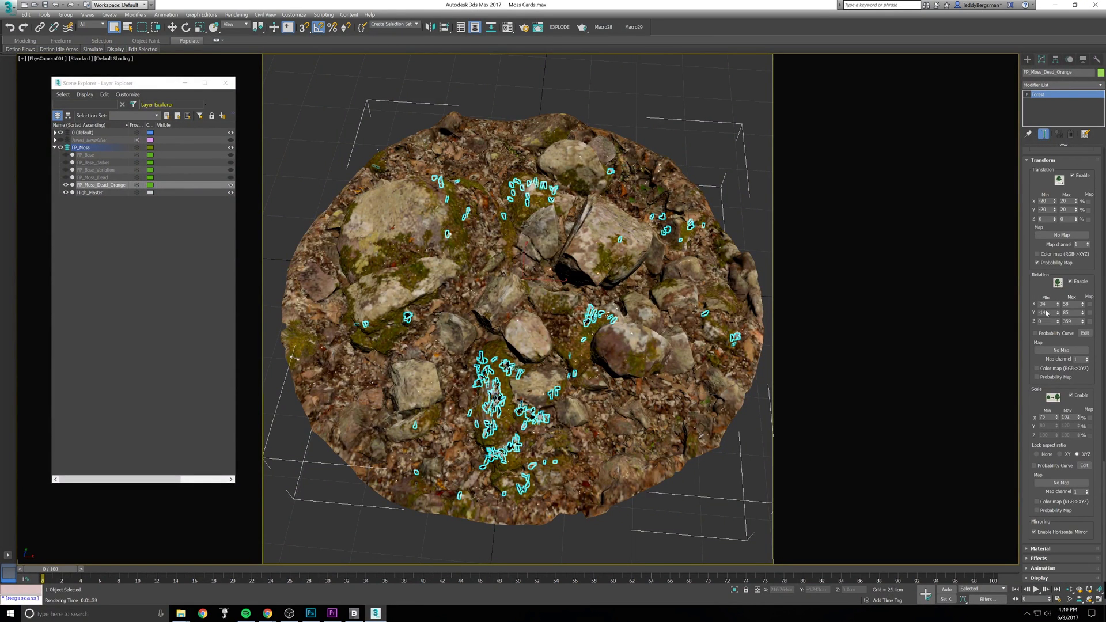
double_click(1042, 312)
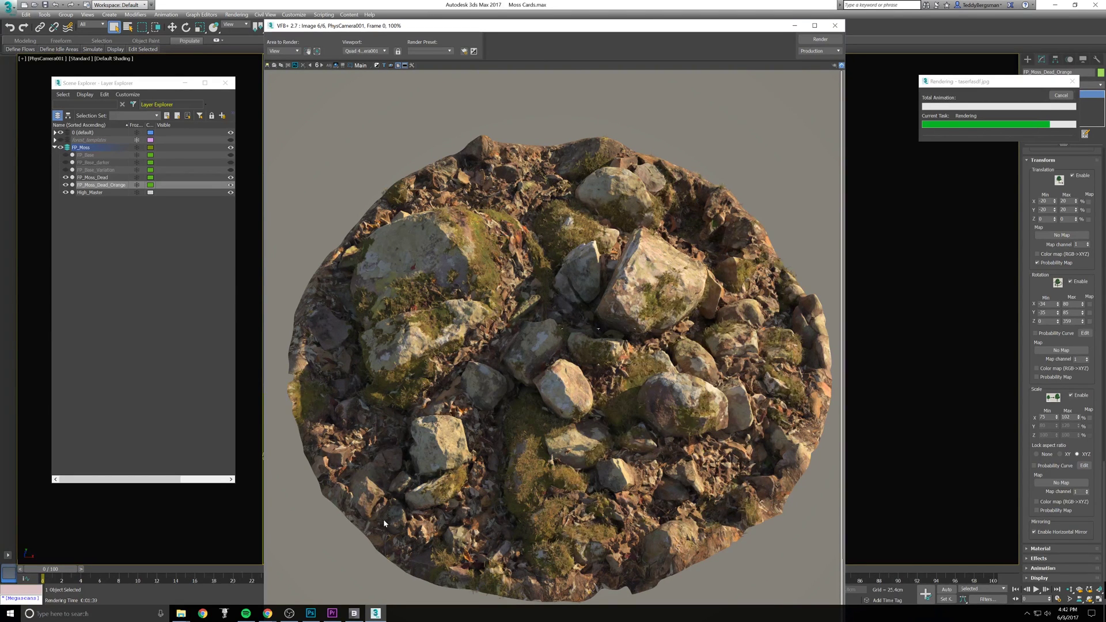
Step: Switch to Photoshop, show the orange layer and examine the orange moss around the central rocks up close
left_click(311, 614)
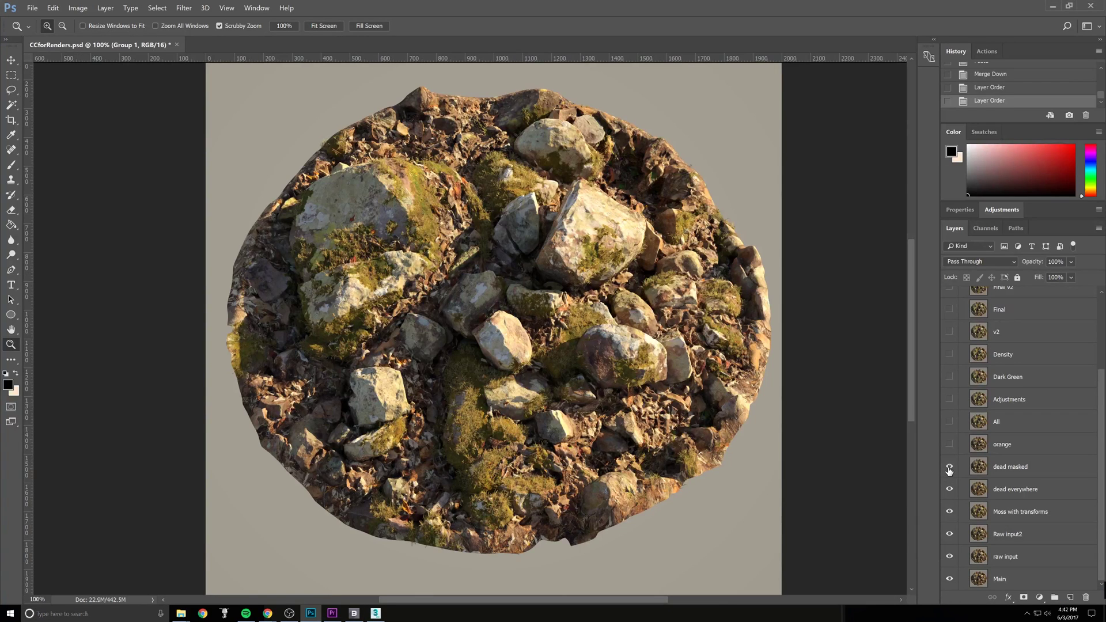
left_click(950, 444)
left_click(482, 408)
left_click(482, 407)
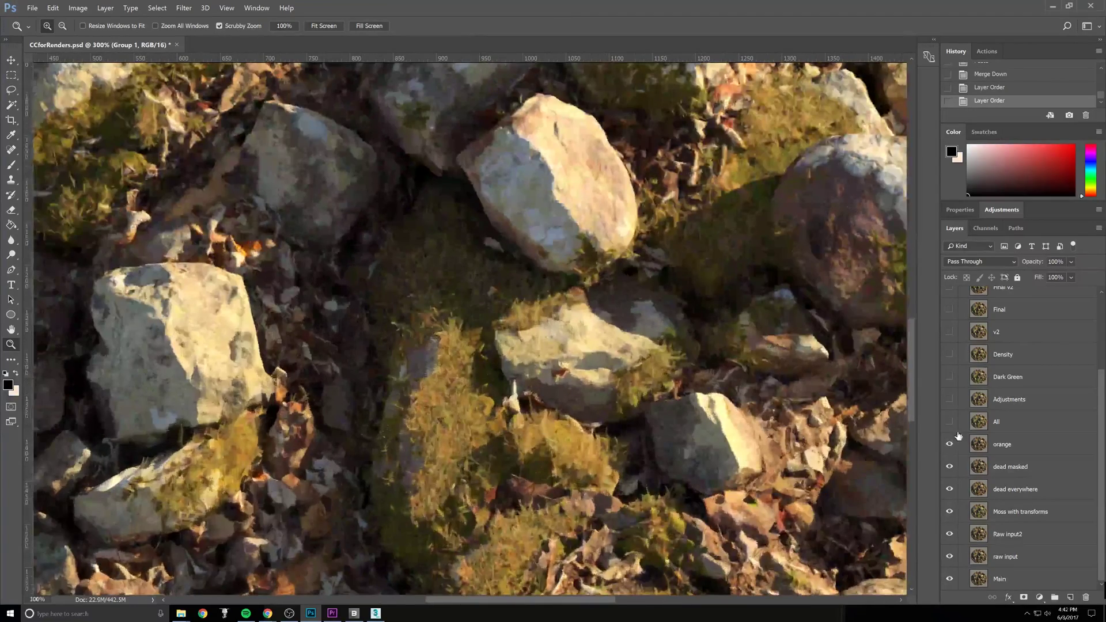
Step: Close the finished render in 3ds Max, and toggle the orange layer in Photoshop to compare the moss with and without it
key("alt+Tab")
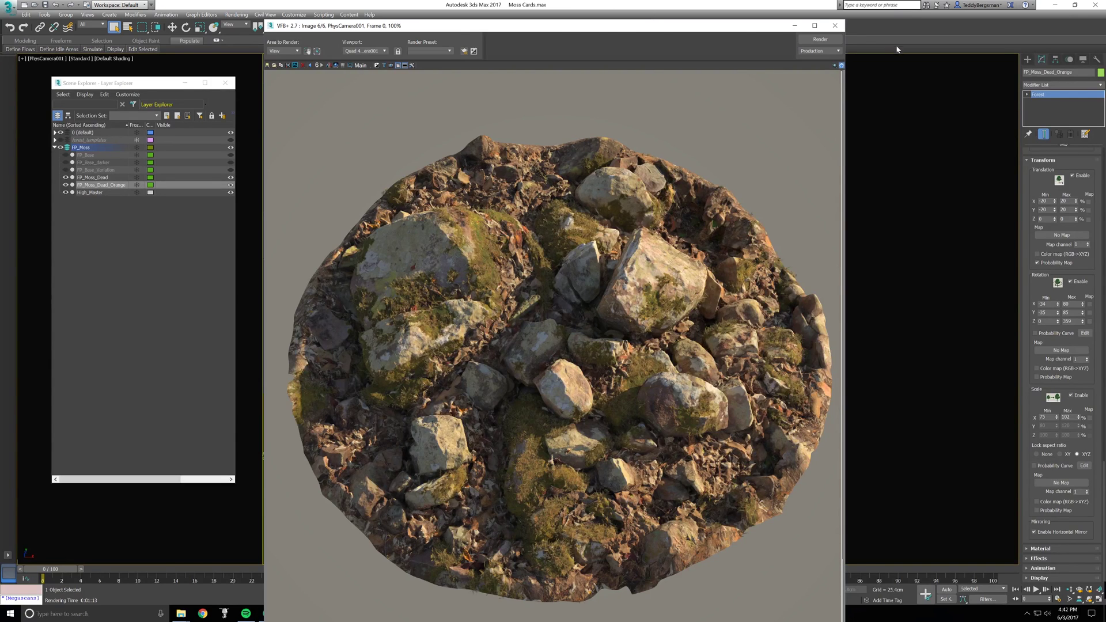
left_click(836, 27)
left_click(310, 614)
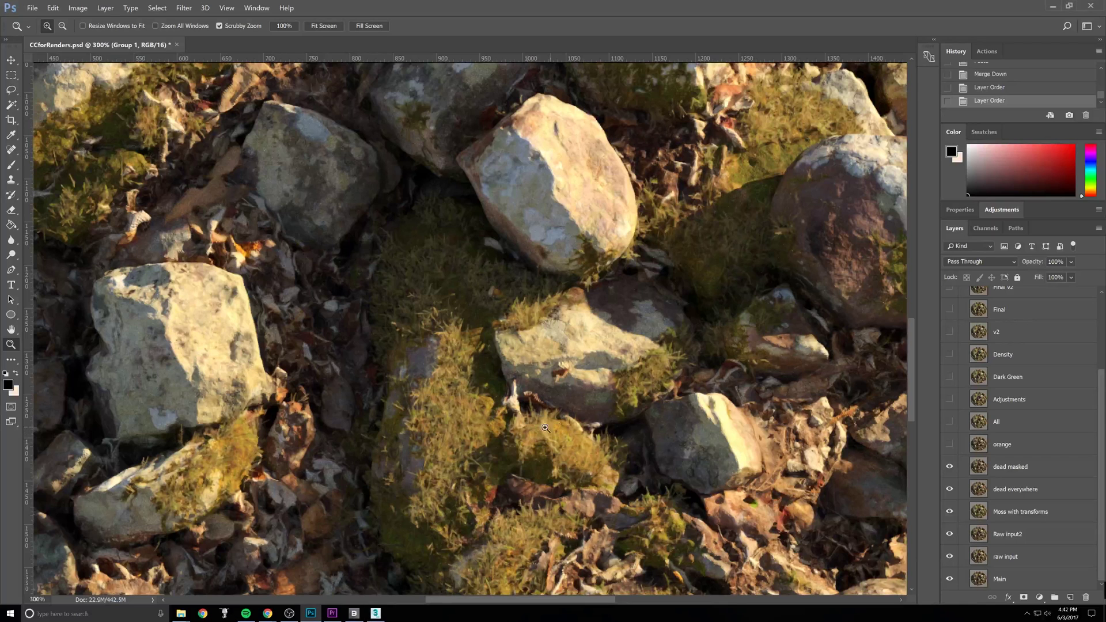
left_click(950, 444)
left_click(950, 445)
left_click(949, 444)
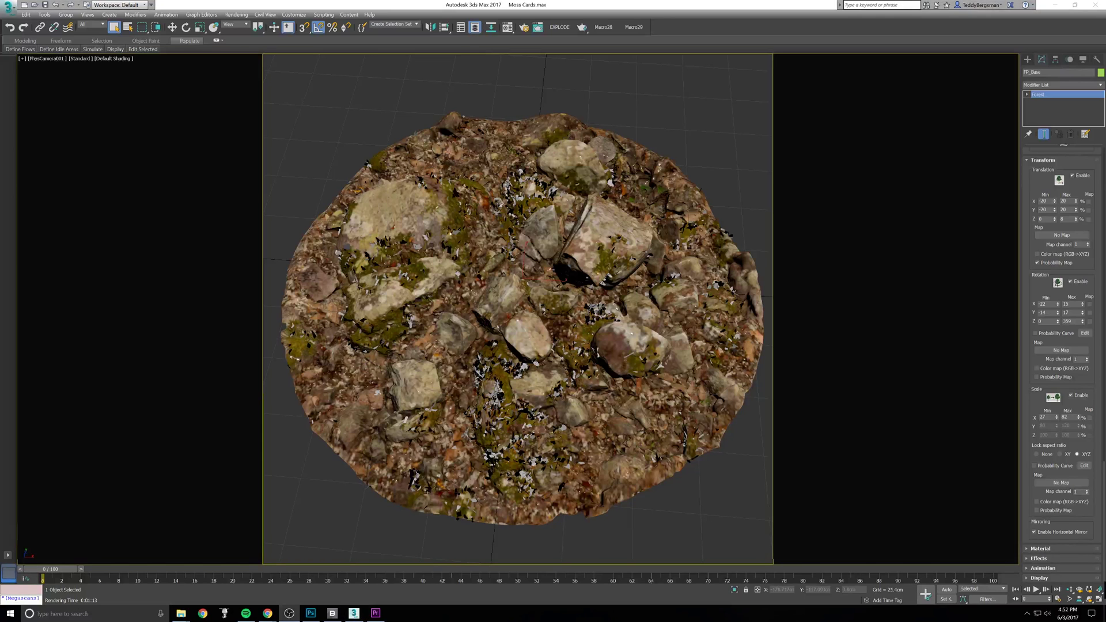
Step: Switch to 3ds Max and unhide the FP_Base, FP_Base_darker and FP_Base_Variation scatter objects
left_click_drag(0, 92, 98, 77)
left_click(64, 144)
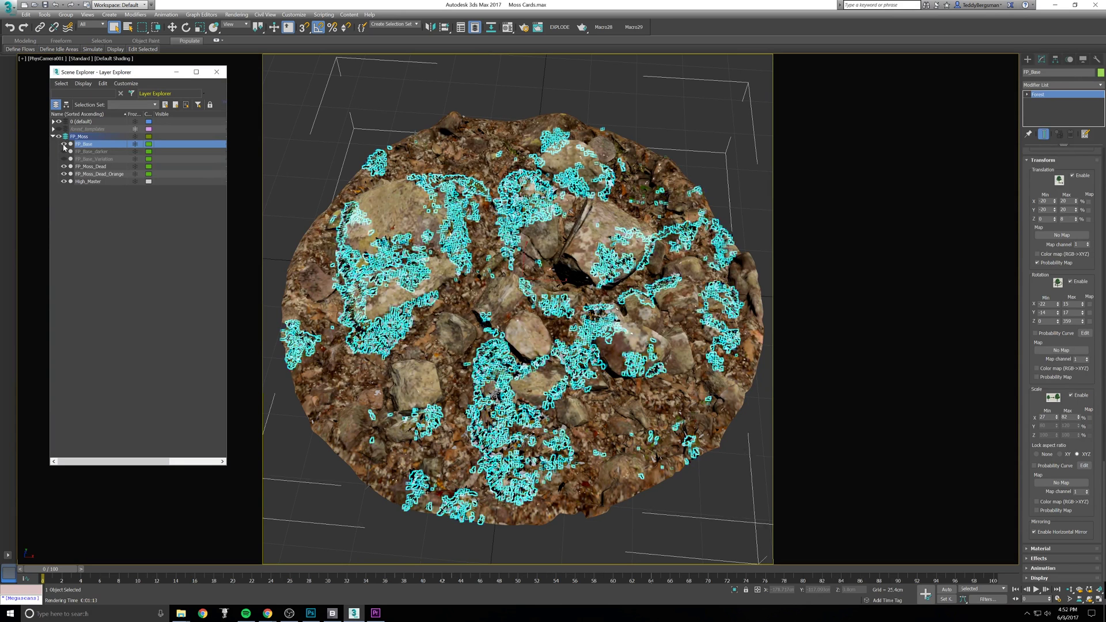
left_click(64, 152)
left_click(64, 159)
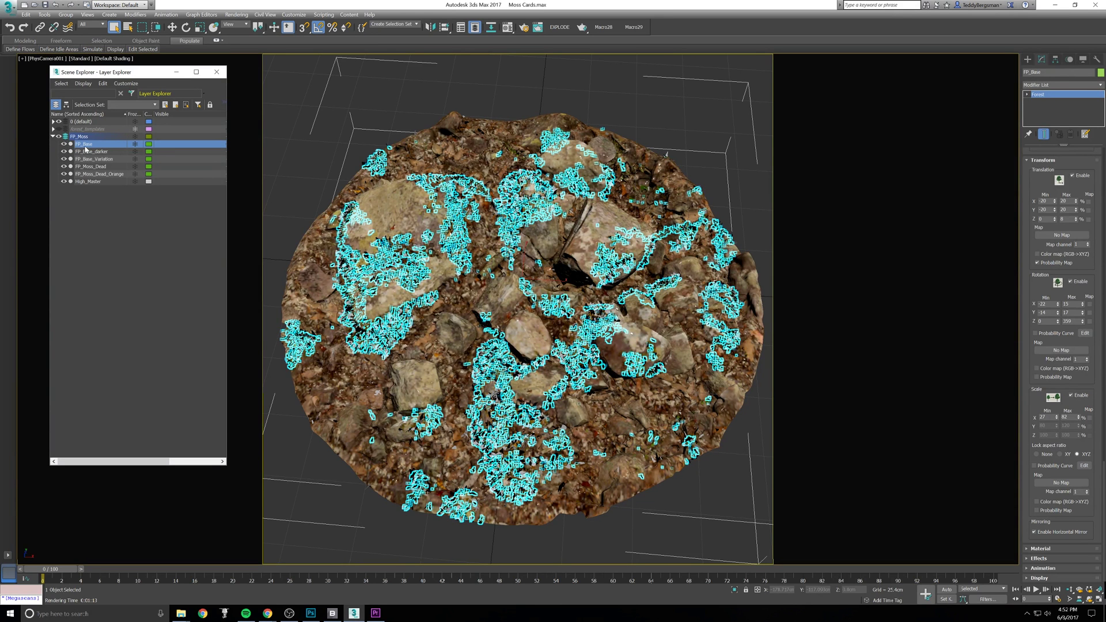
Step: Select FP_Base_darker and load its darker moss material into the Material Editor as an instance
left_click(88, 145)
left_click(92, 152)
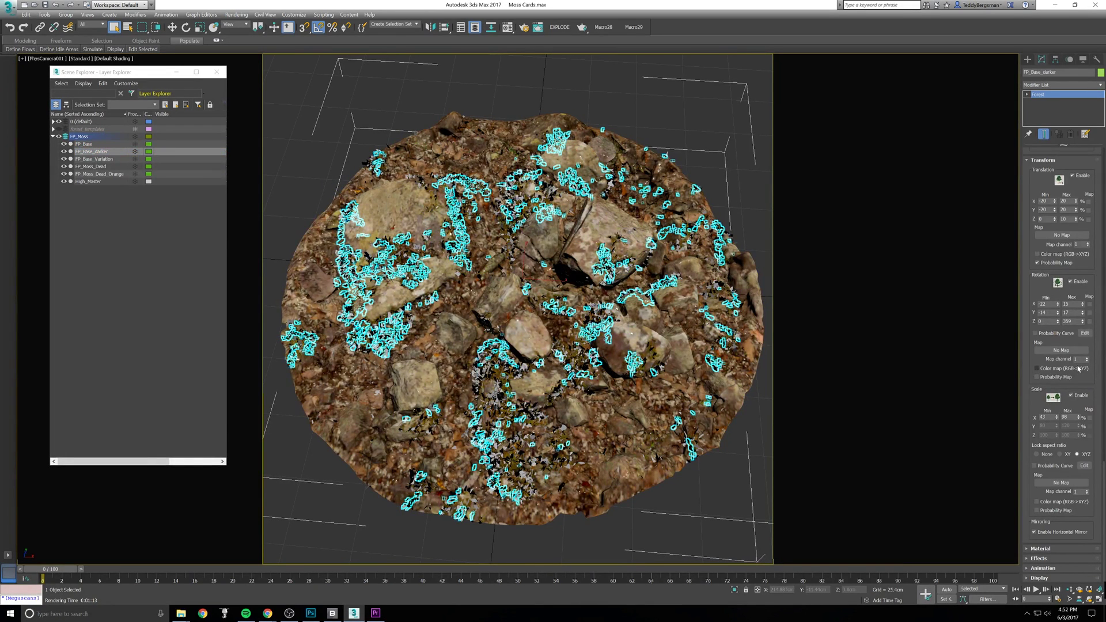
left_click_drag(1103, 477, 1102, 167)
left_click(507, 27)
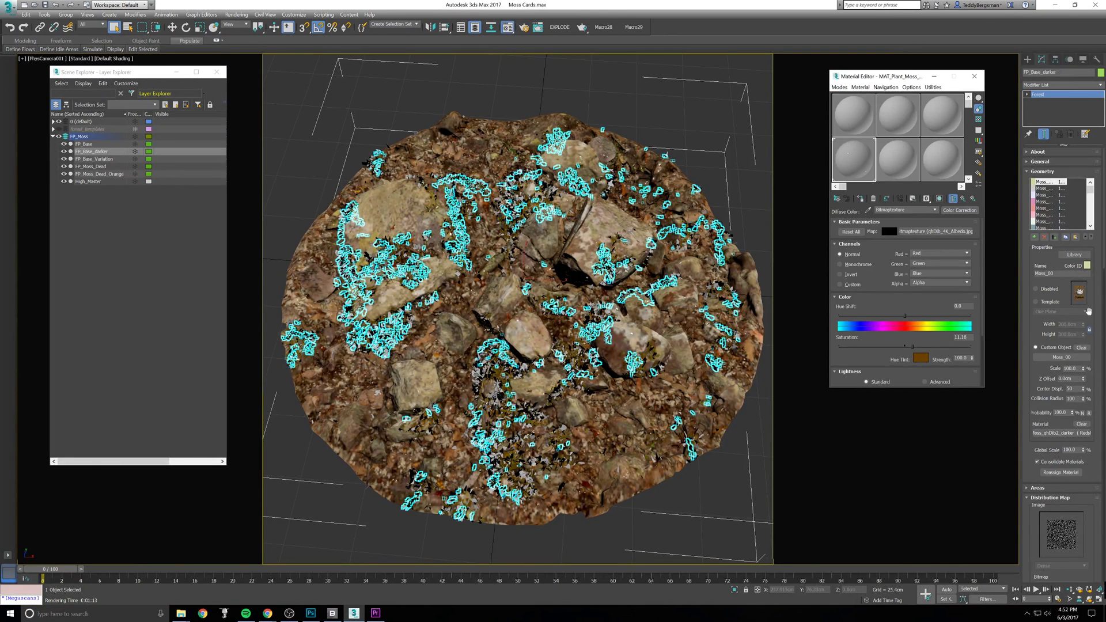
left_click_drag(1070, 430, 919, 200)
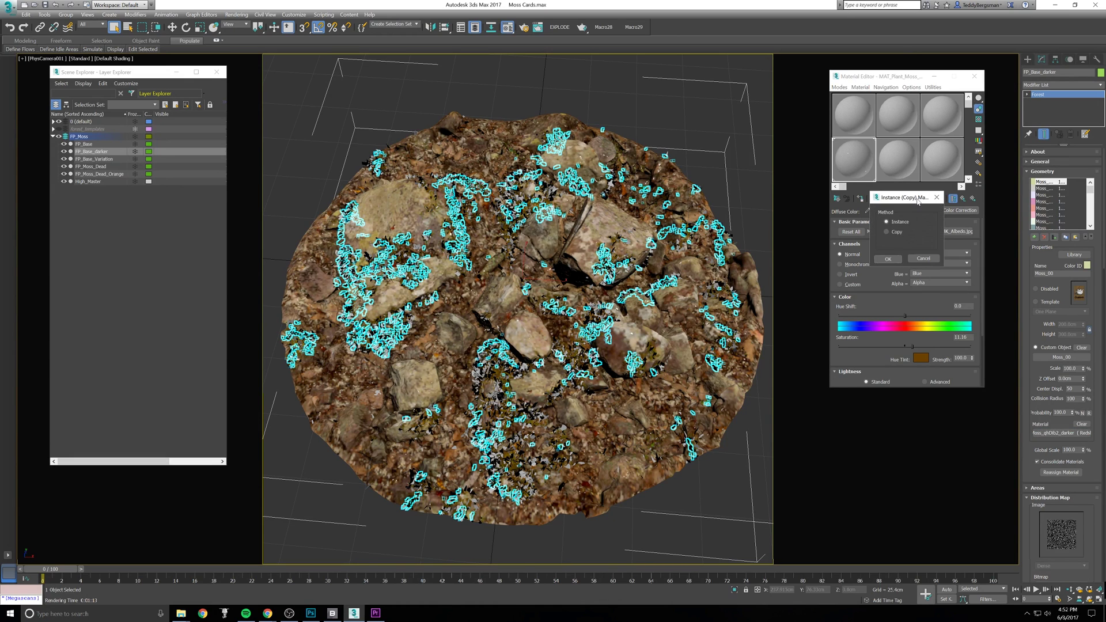
left_click(889, 260)
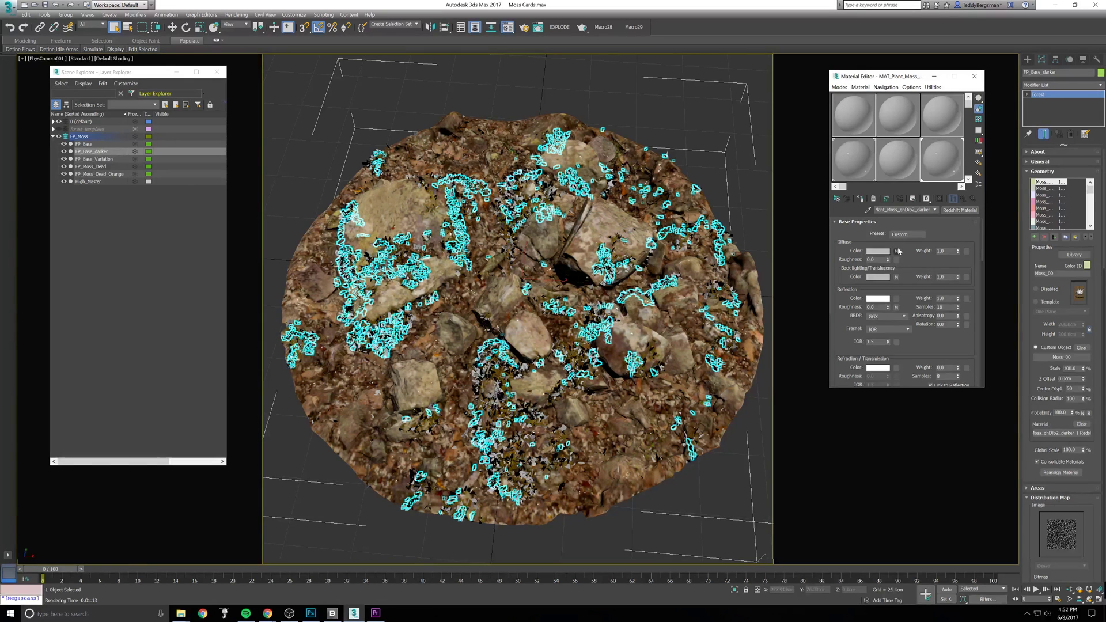
Step: Examine the darkened albedo bitmap in the darker moss material's diffuse color, and close the Material Editor
left_click(897, 252)
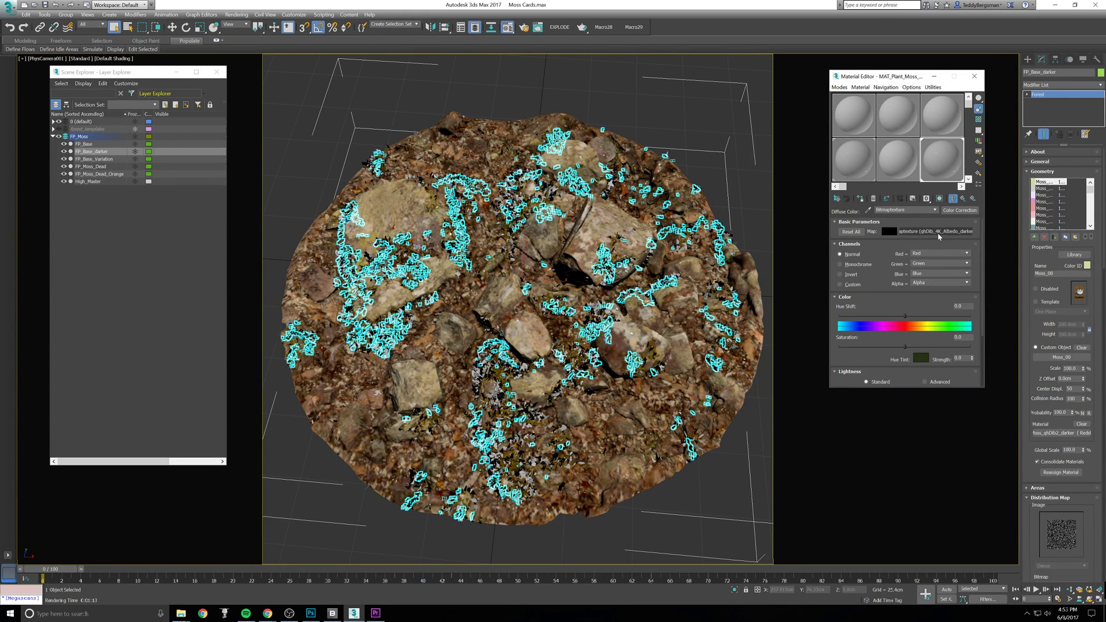
left_click(968, 231)
left_click(949, 356)
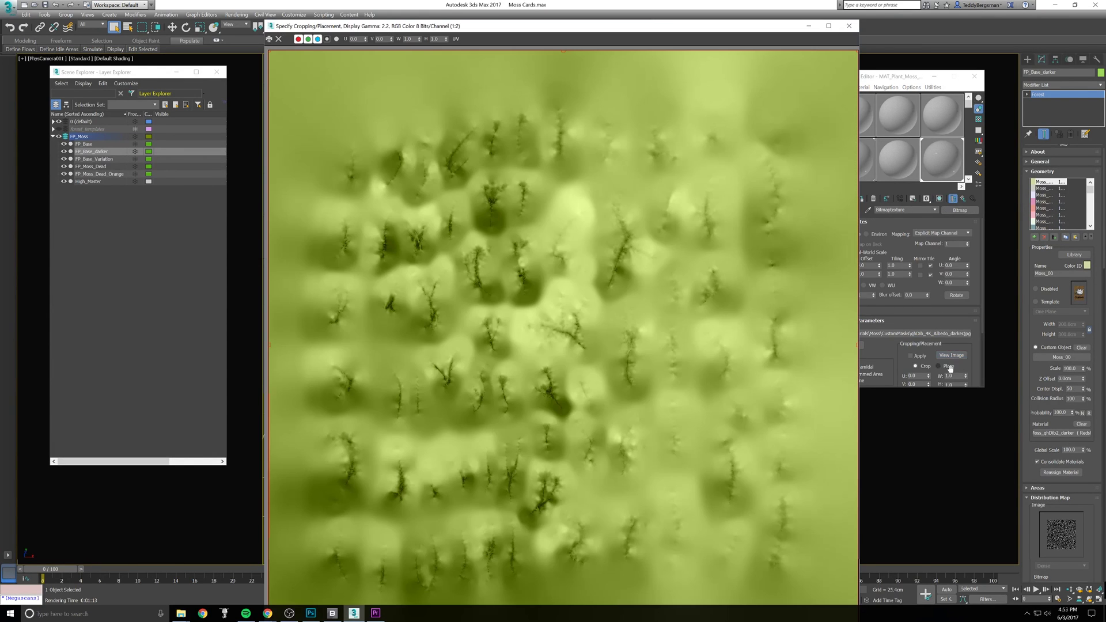
left_click(847, 26)
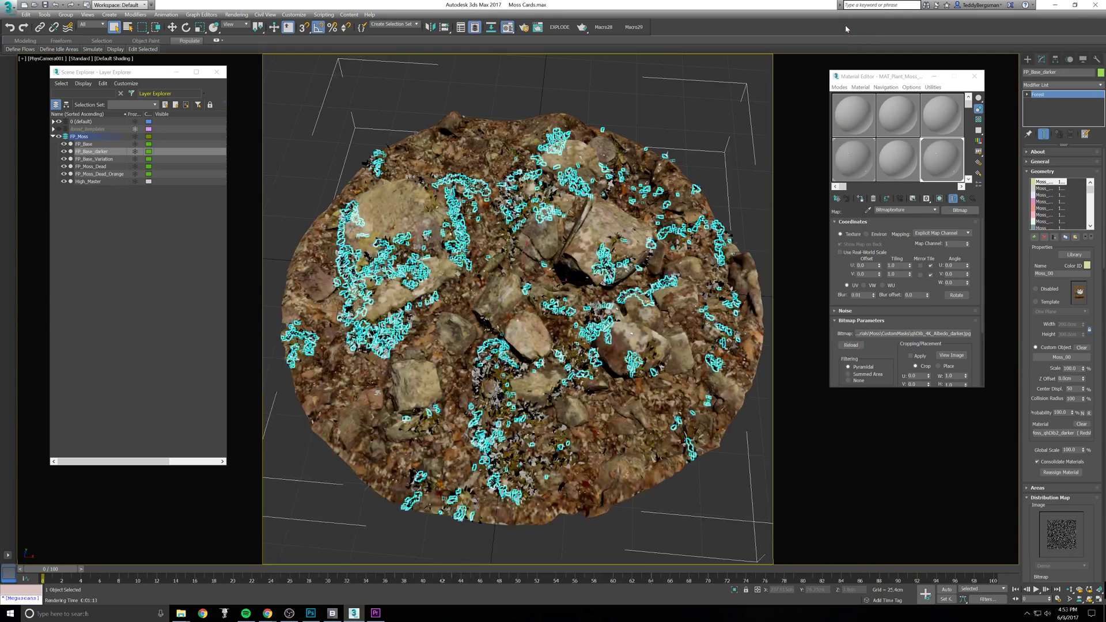
left_click(975, 76)
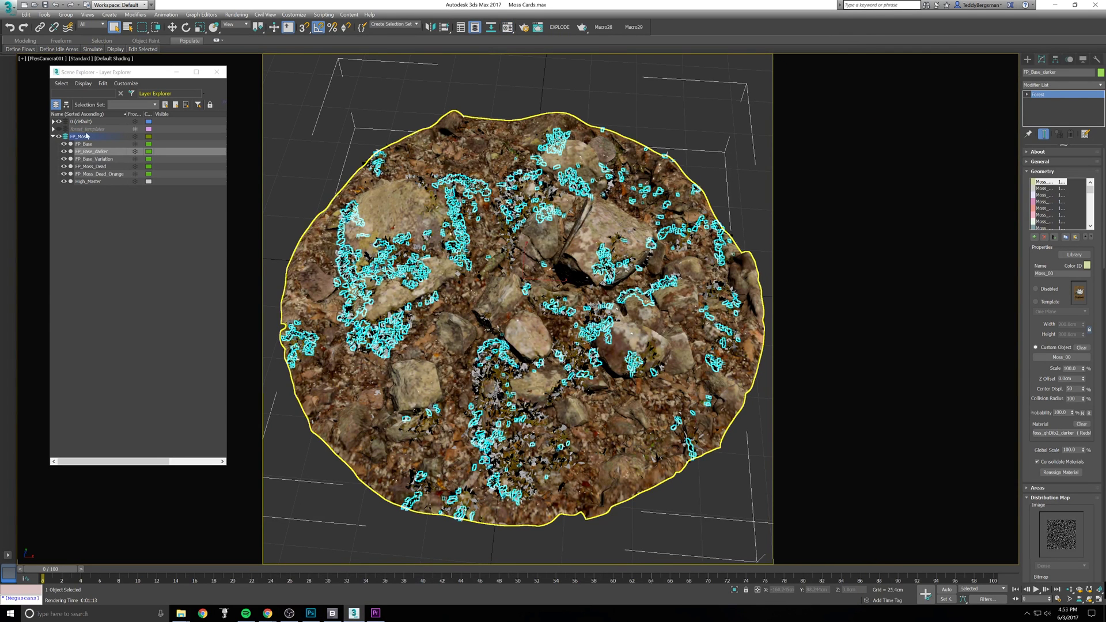
Step: Select FP_Base_Variation and switch its distribution diversity mode to Clusters
left_click(99, 159)
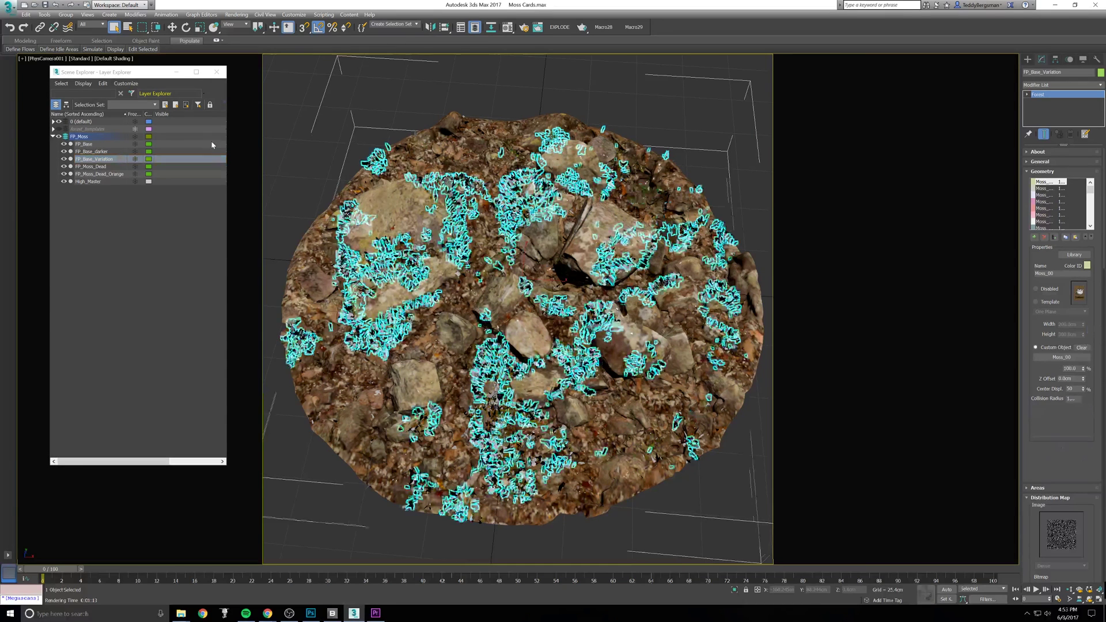
left_click(64, 144)
left_click(64, 152)
left_click(63, 166)
left_click(64, 174)
scroll(1061, 288, "down", 10)
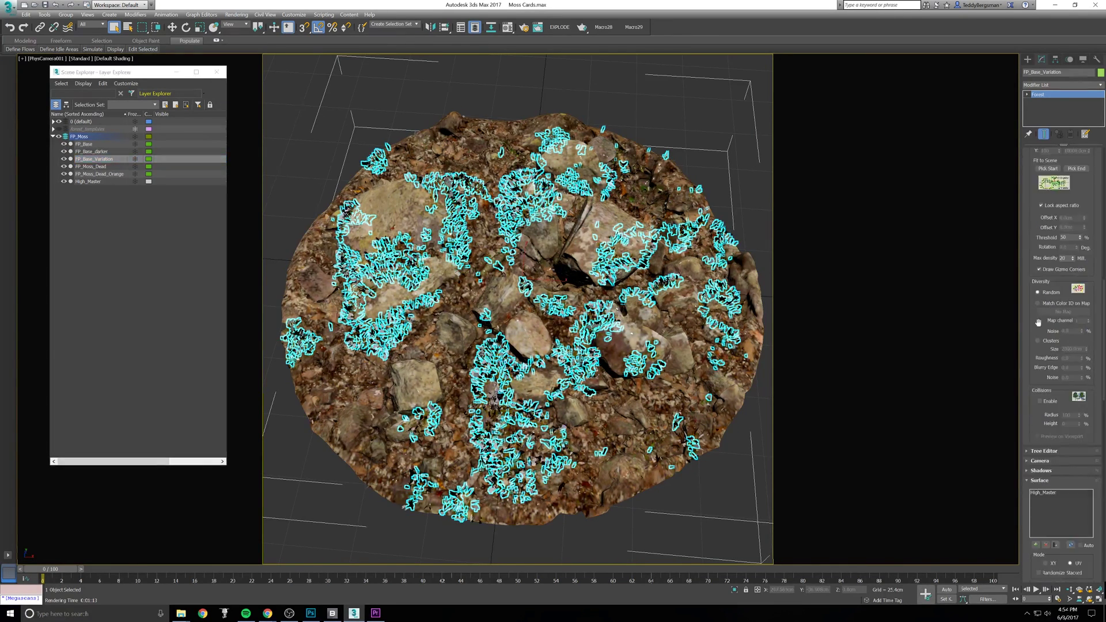
left_click(1039, 342)
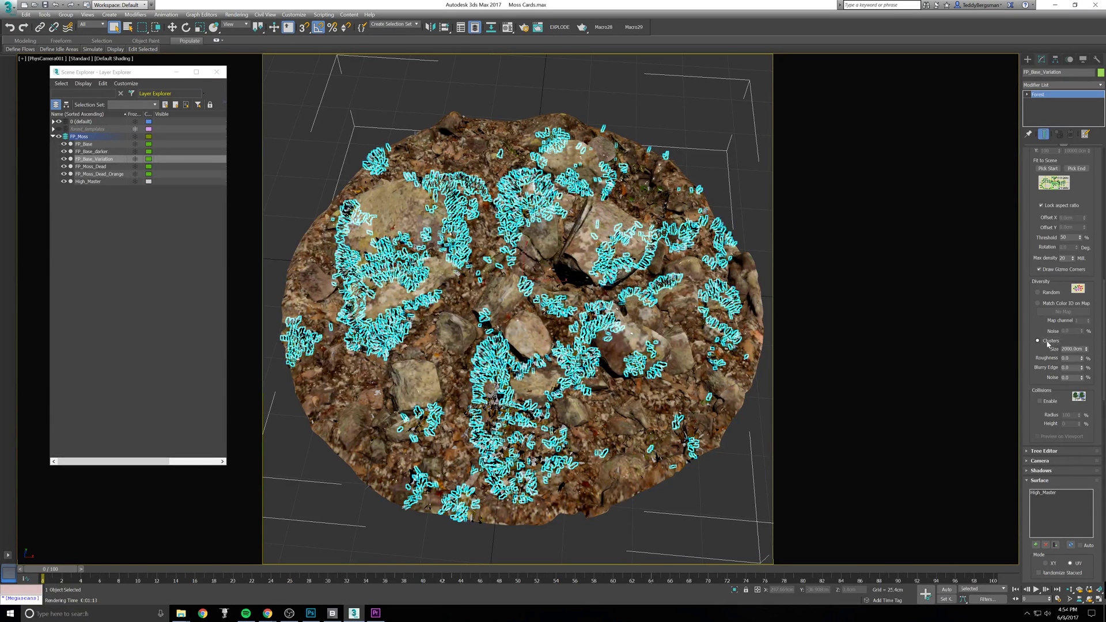
Step: Set the clusters of FP_Base_Variation to size 10 cm, roughness 4.54%, blurry edge 5.73% and noise 6.51%
left_click_drag(1083, 360, 1083, 346)
left_click_drag(1086, 271, 1086, 276)
left_click_drag(1086, 350, 1046, 349)
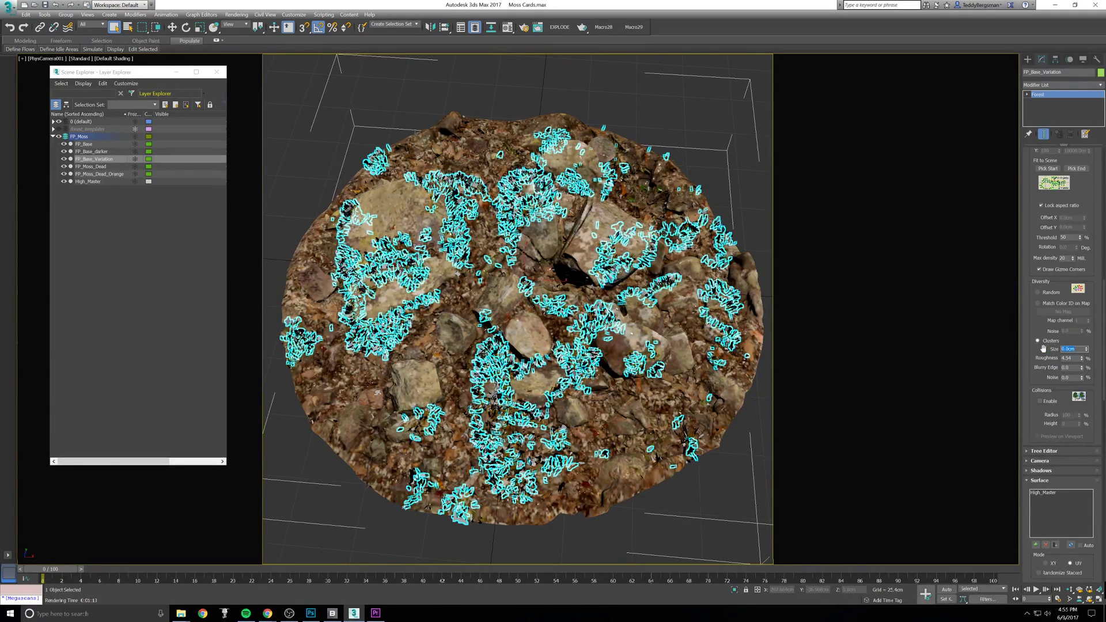
type("10")
key("Return")
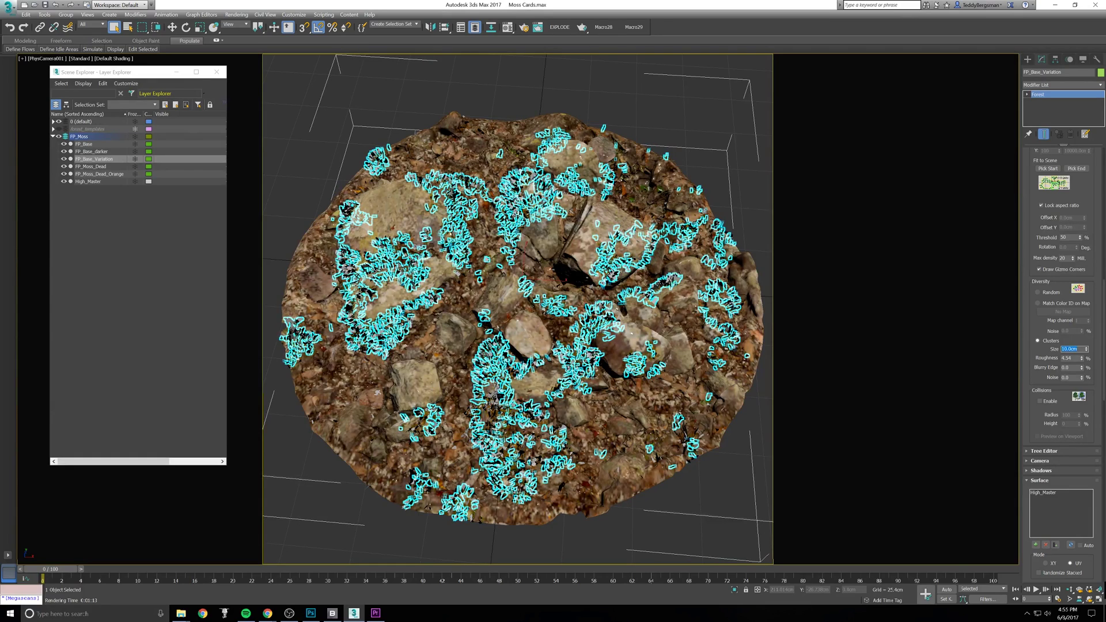
left_click_drag(1086, 368, 1082, 358)
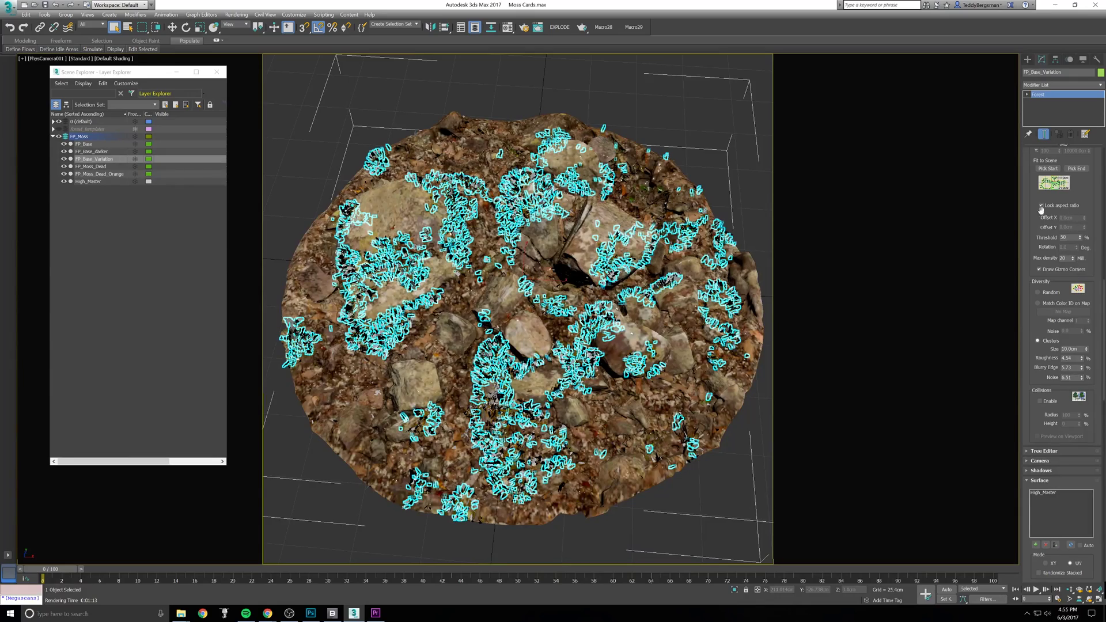
Step: Adjust the random rotation range of FP_Base_Variation through its X maximum and Y minimum values
left_click_drag(1104, 290, 1105, 440)
left_click(1083, 425)
left_click(1057, 436)
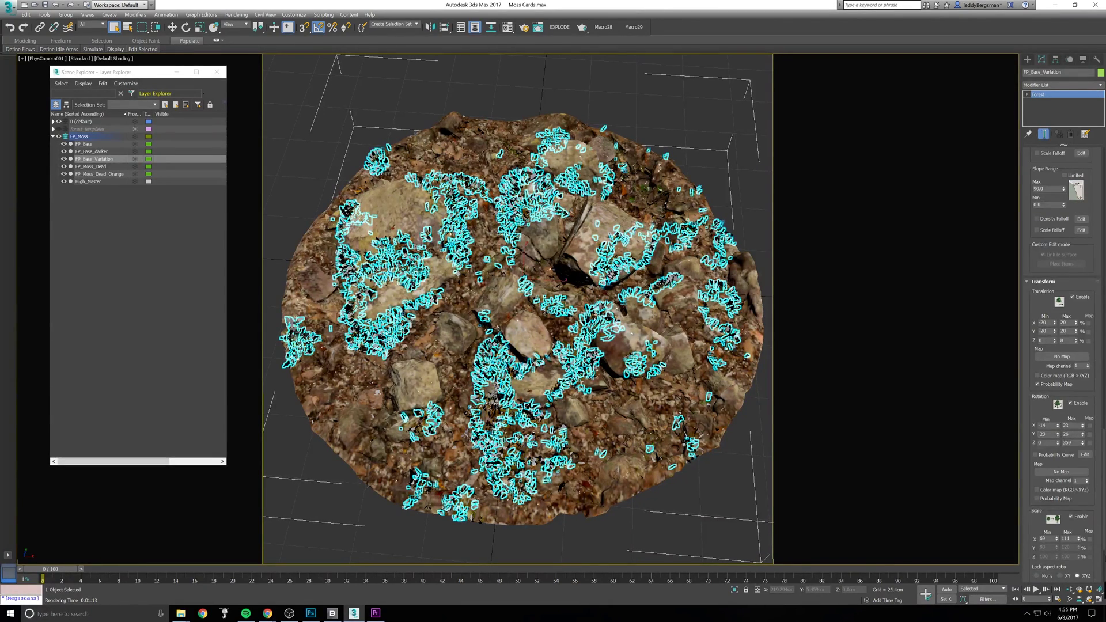
Step: Increase the scatter density of FP_Base_Variation by changing the X units of its distribution map
scroll(1058, 438, "up", 10)
scroll(1066, 230, "up", 5)
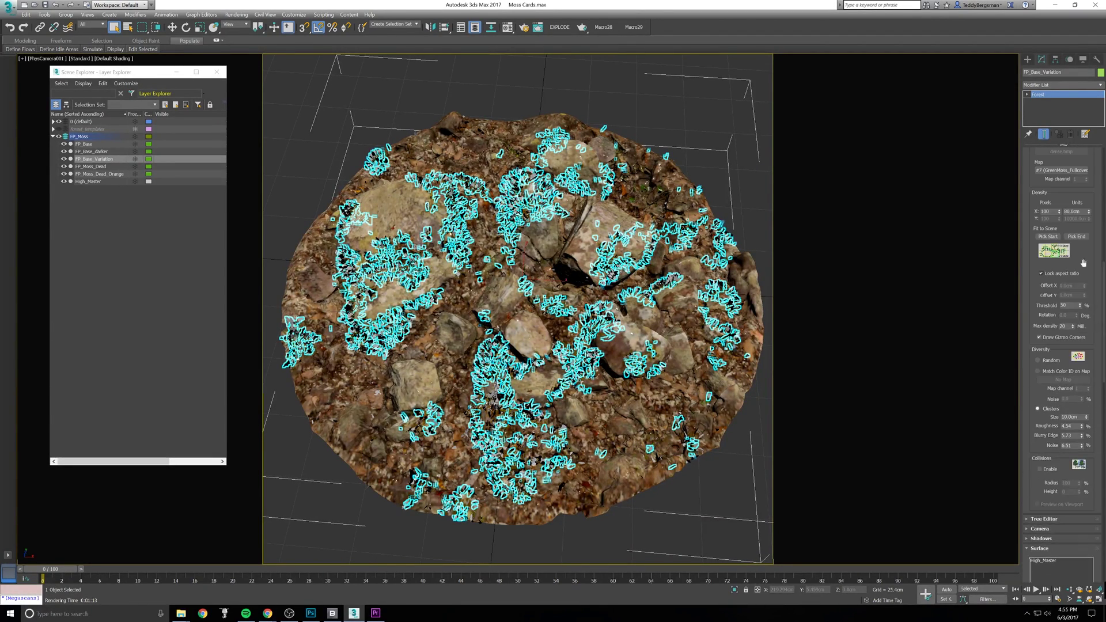
double_click(1073, 212)
scroll(1098, 234, "up", 8)
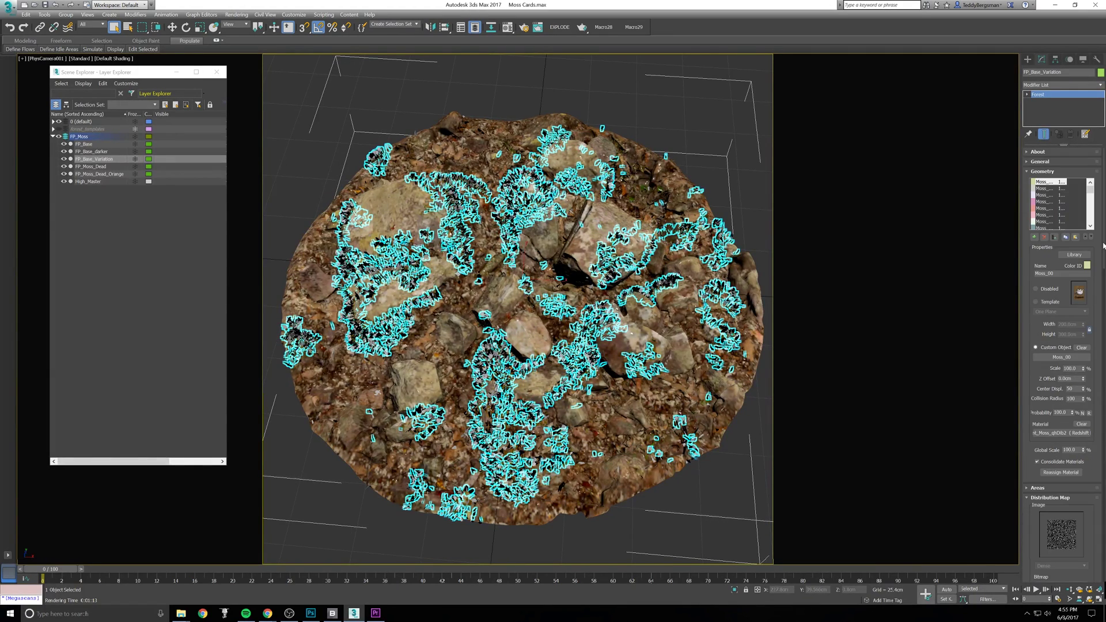
left_click_drag(1104, 233, 1104, 245)
Step: Render the PhysCamera001 view, open the image in Photoshop and paste it above the Final v2 layer in CCforRenders.psd
left_click(583, 27)
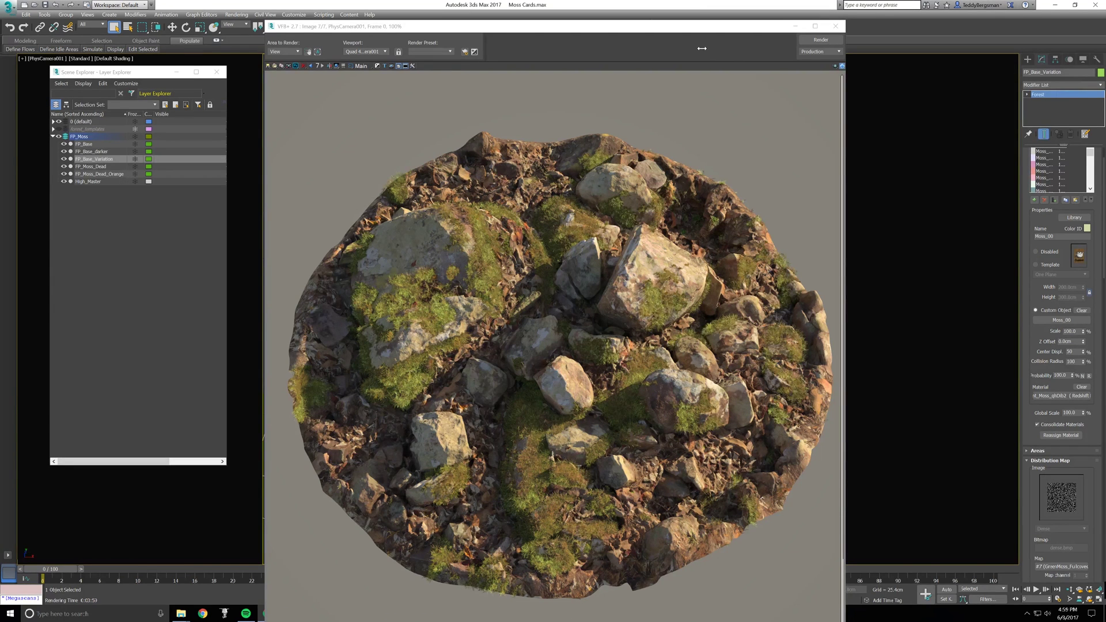
left_click(675, 91)
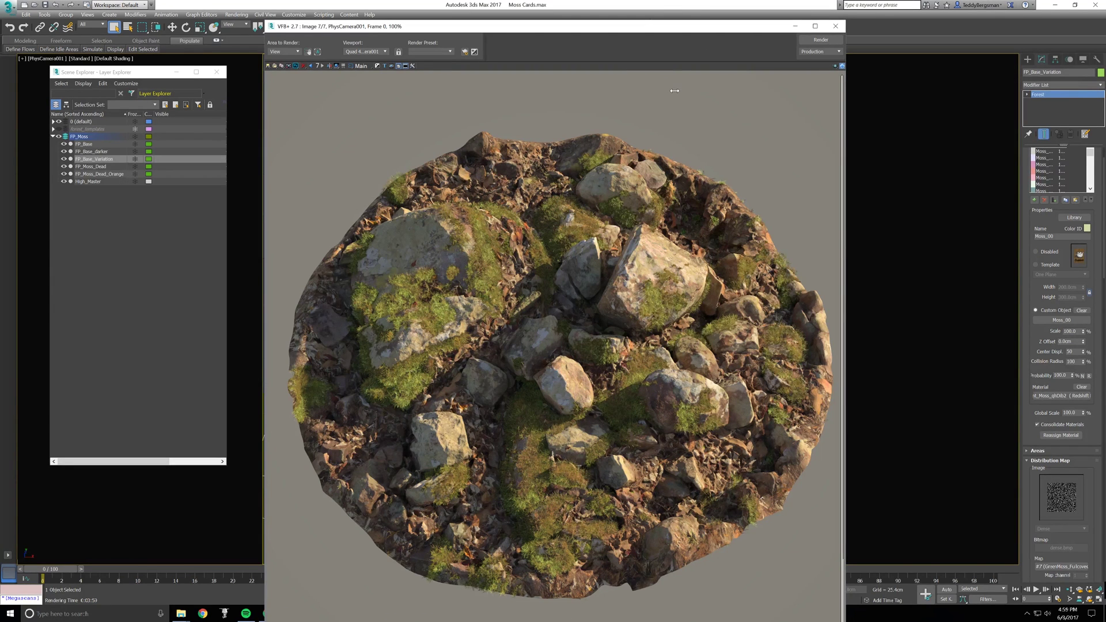
left_click(295, 67)
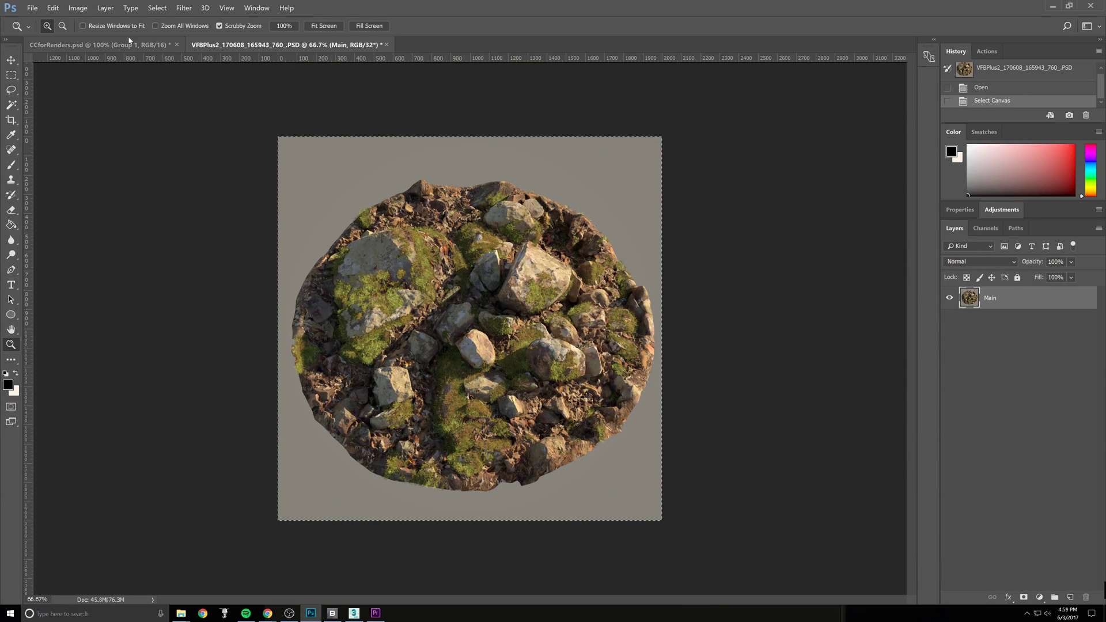
left_click(167, 46)
key("ctrl+v")
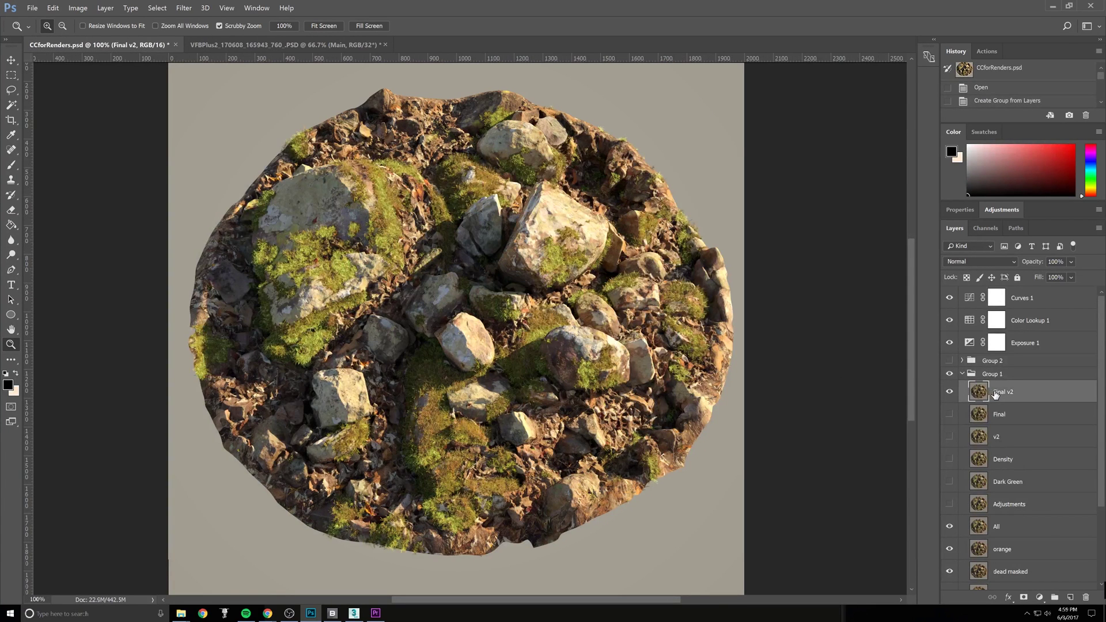
Step: Toggle the pasted render layer to compare it with Final v2, and inspect the layered moss around the central rocks
left_click(383, 250)
left_click(383, 249)
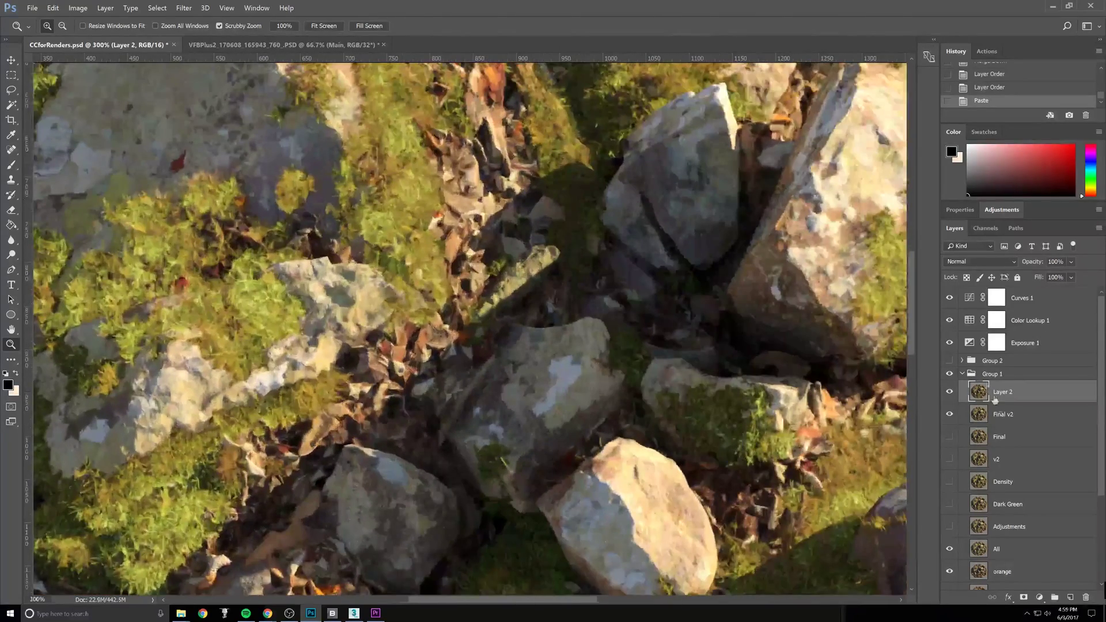
left_click(952, 391)
left_click(952, 392)
left_click(594, 301, "alt")
left_click(594, 301, "alt")
left_click(566, 297)
left_click_drag(566, 306, 567, 222)
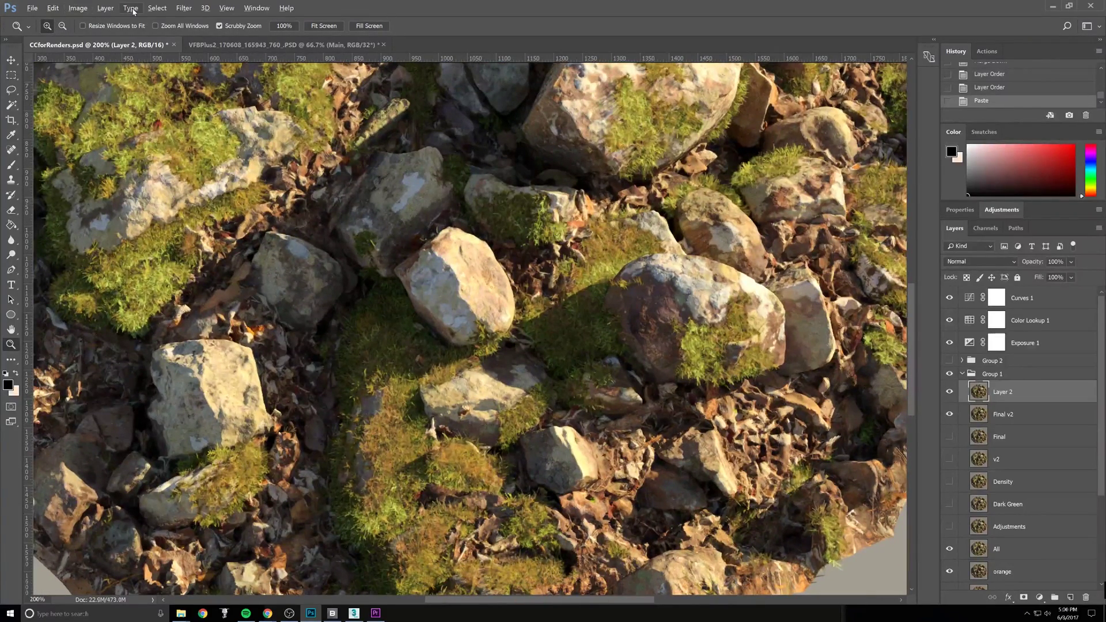
Step: Sharpen the pasted render layer subtly with an Unsharp Mask, using a low amount and a small radius
left_click(184, 8)
mouse_move(238, 115)
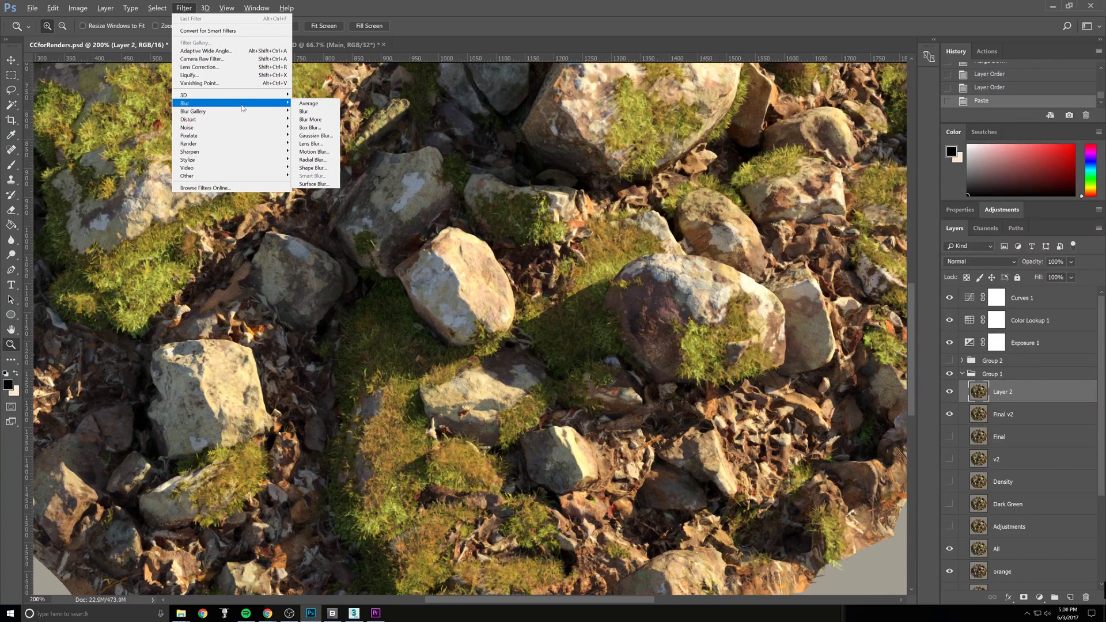
mouse_move(244, 152)
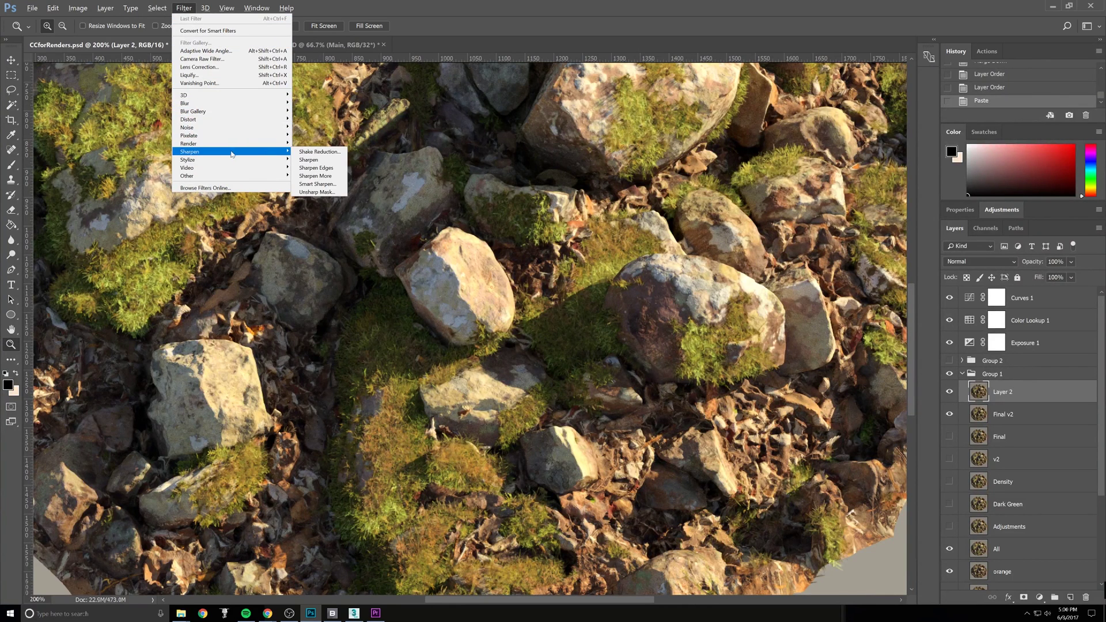
left_click(311, 192)
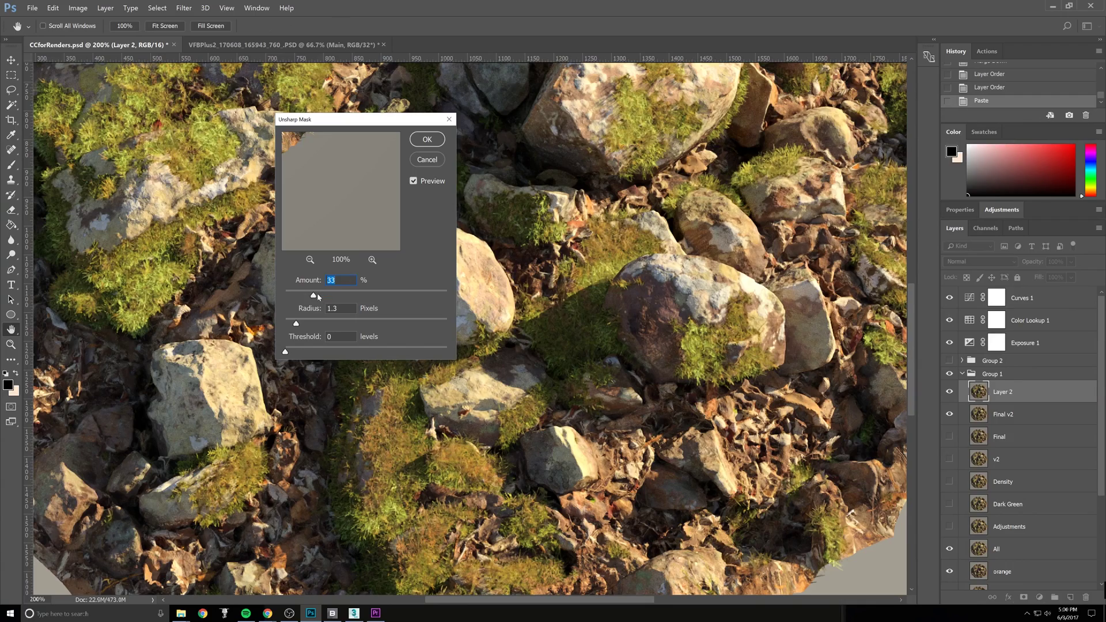
left_click_drag(315, 296, 360, 295)
left_click_drag(297, 324, 296, 323)
left_click_drag(360, 296, 311, 296)
left_click(427, 139)
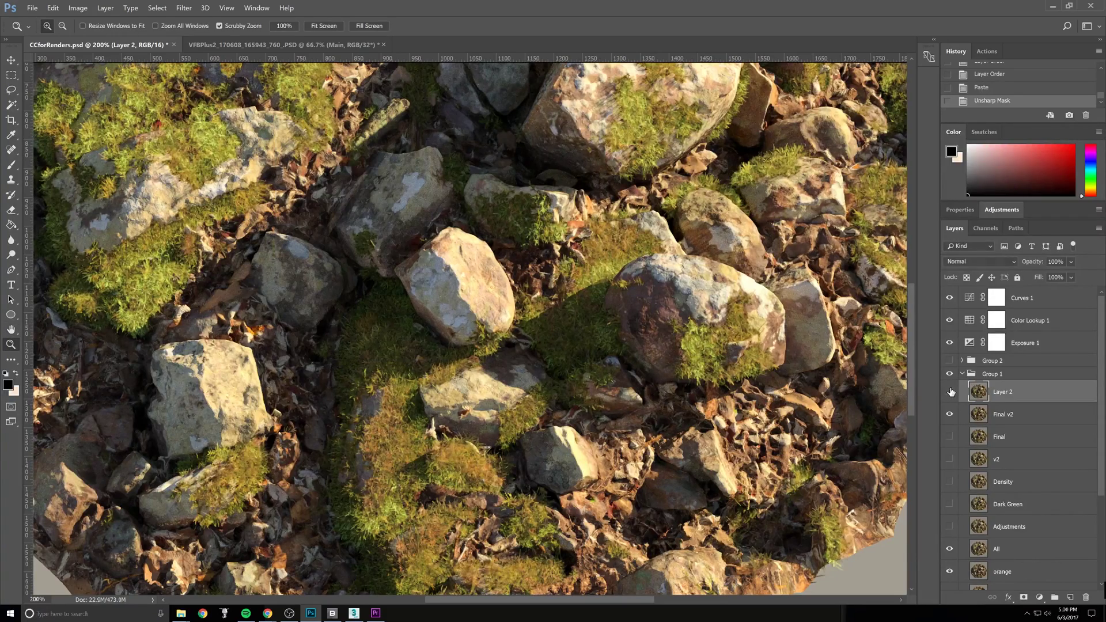
Step: Toggle the sharpened layer for comparison and review the complete mossy ground render both close up and as a whole
left_click(949, 392)
left_click(949, 392)
left_click(558, 321, "alt")
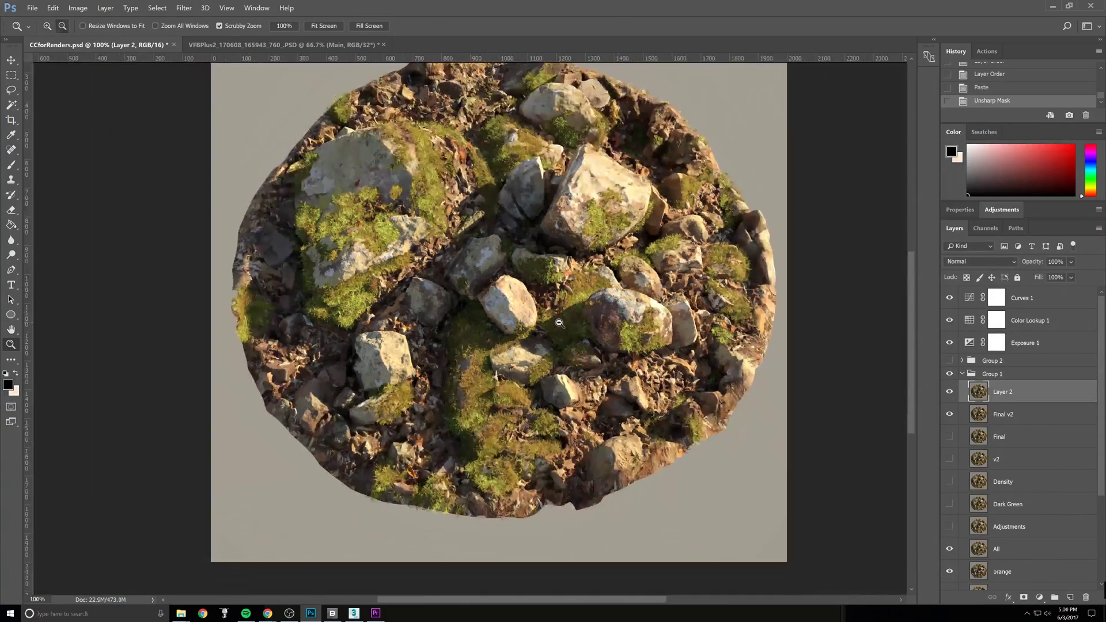
left_click(503, 250)
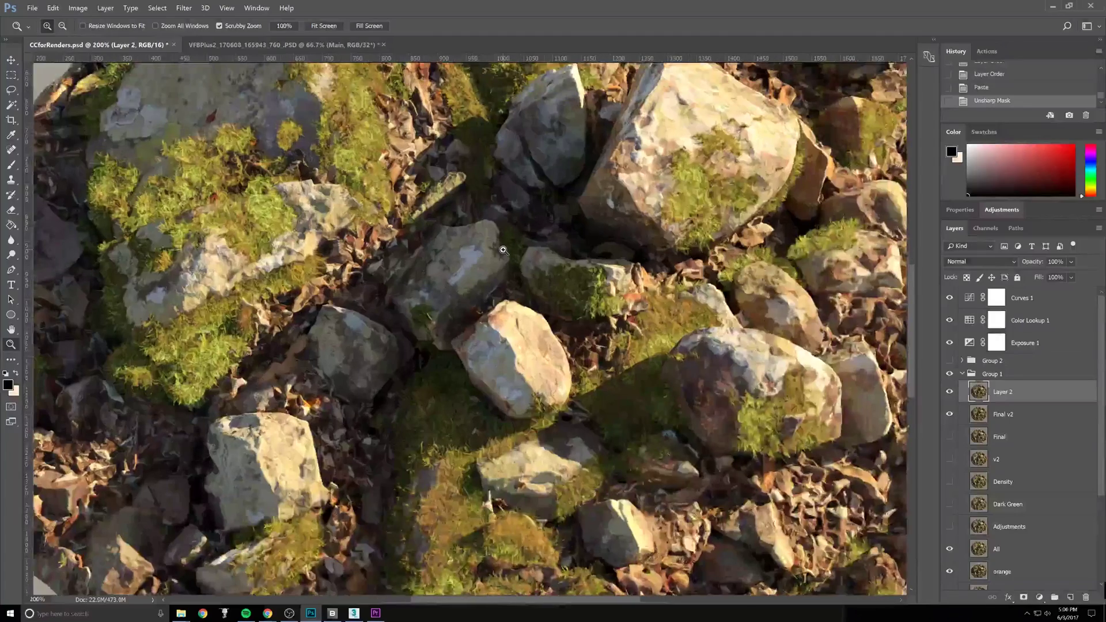
left_click(536, 237, "alt")
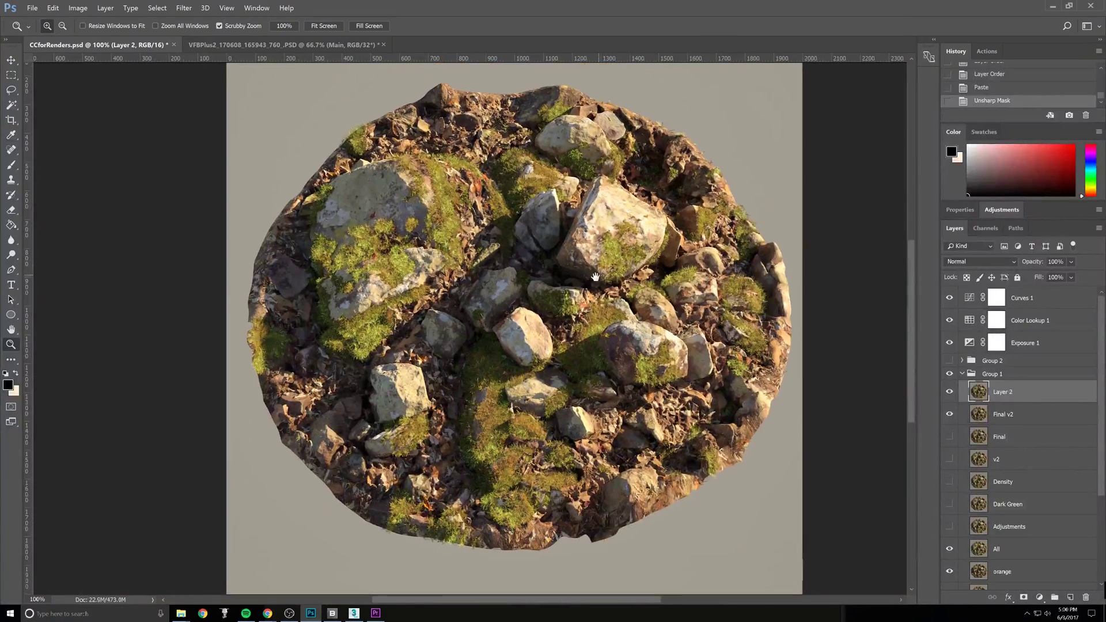
left_click_drag(596, 278, 575, 295)
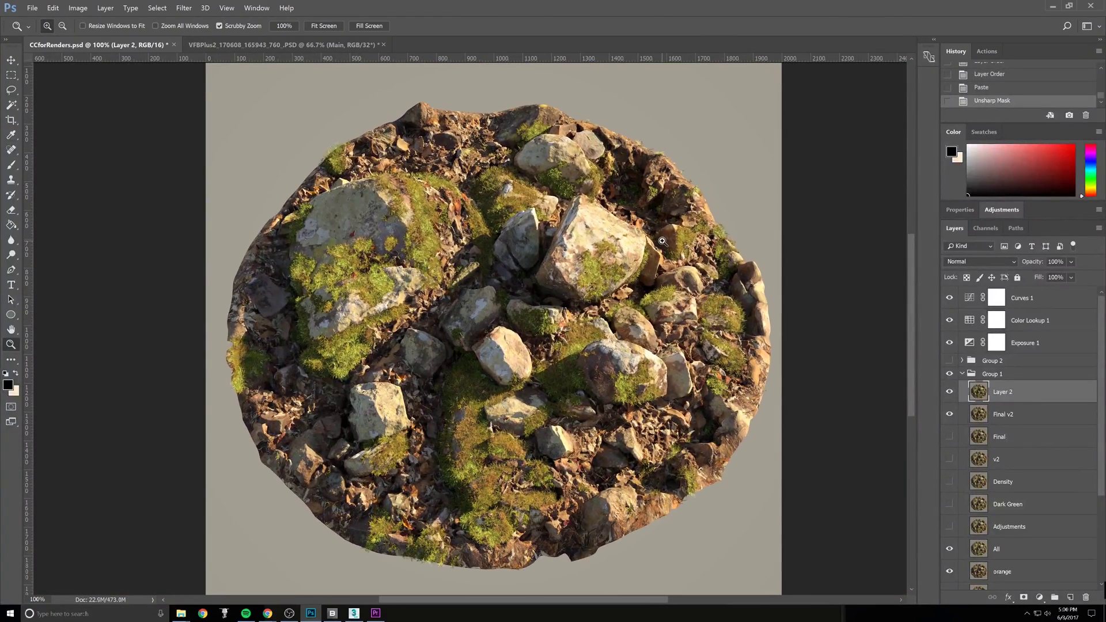